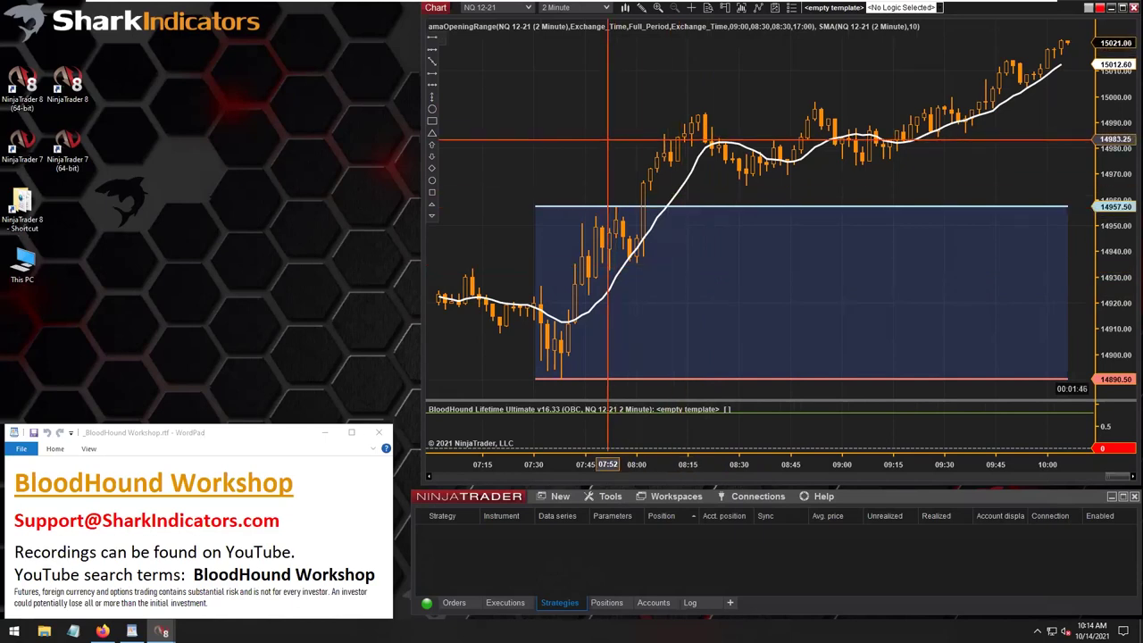
Mark the 08:02 candle that breaks out above the opening range with a green up arrow.
{"action": "left_click_drag", "start_coordinate": [608, 139], "coordinate": [834, 392]}
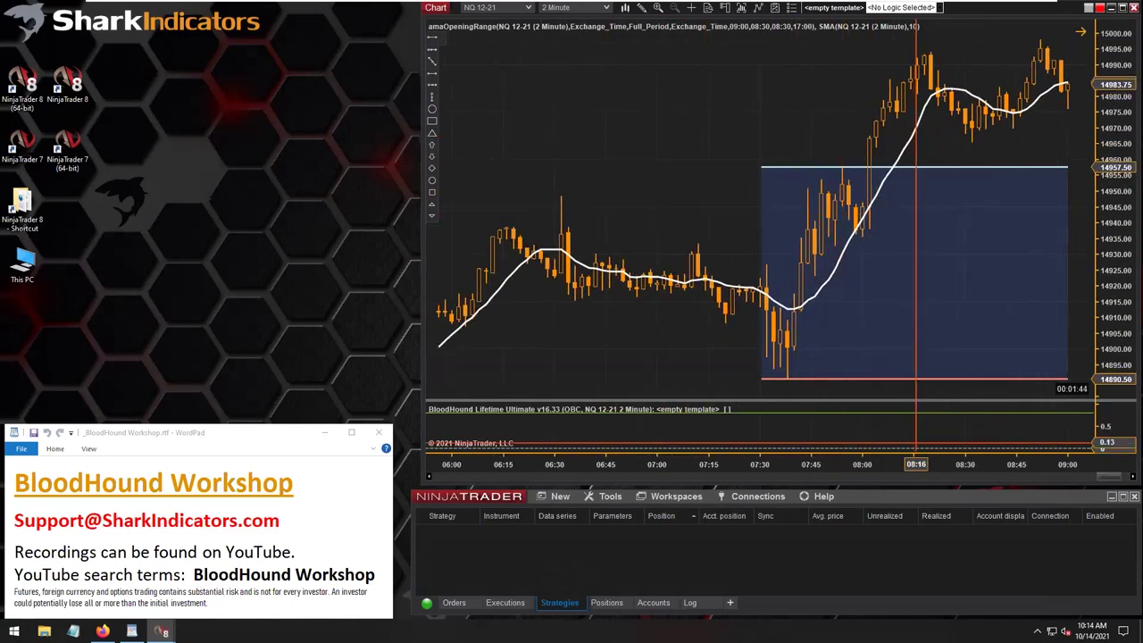
{"action": "left_click_drag", "start_coordinate": [911, 466], "coordinate": [867, 184]}
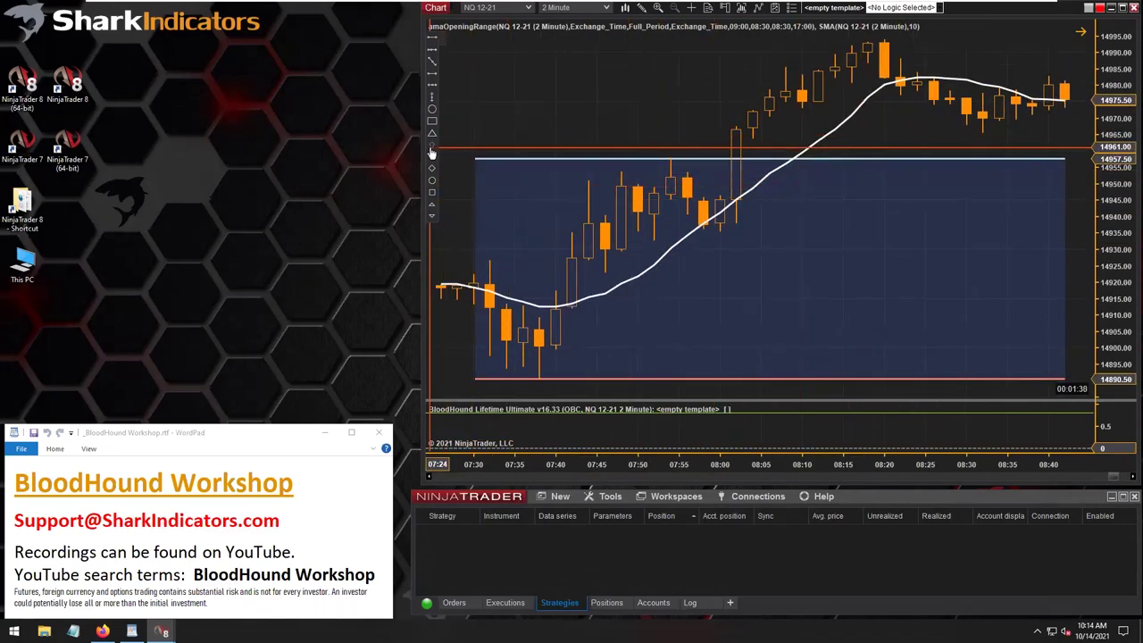
{"action": "left_click", "coordinate": [734, 113]}
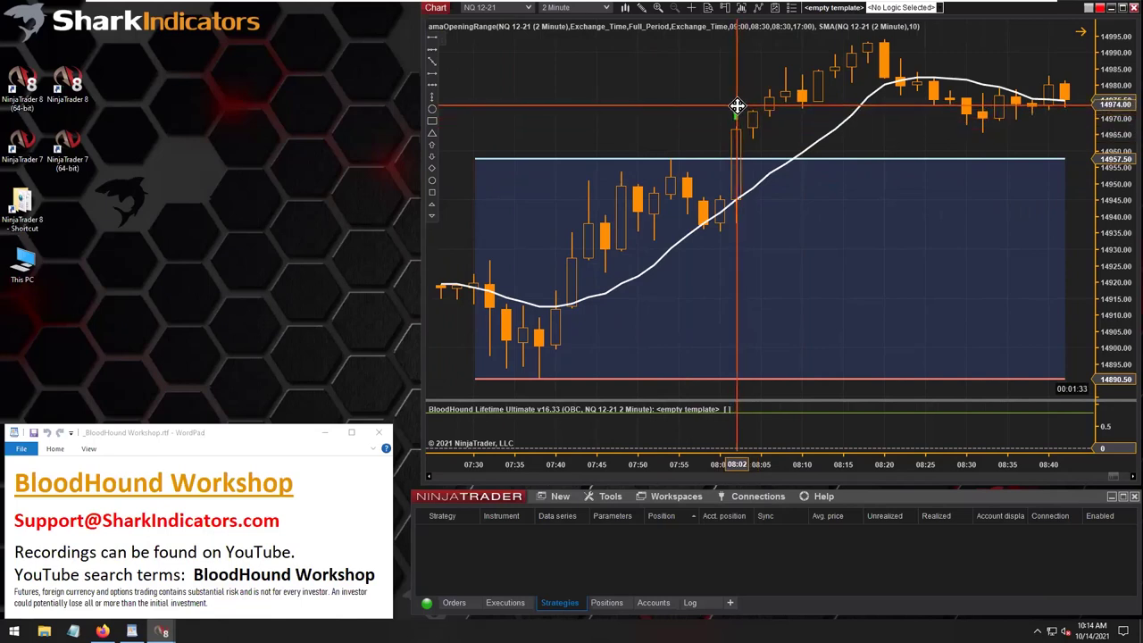
Draw a small triangle around the point where the 08:02 candle meets the moving average line.
{"action": "left_click", "coordinate": [732, 225]}
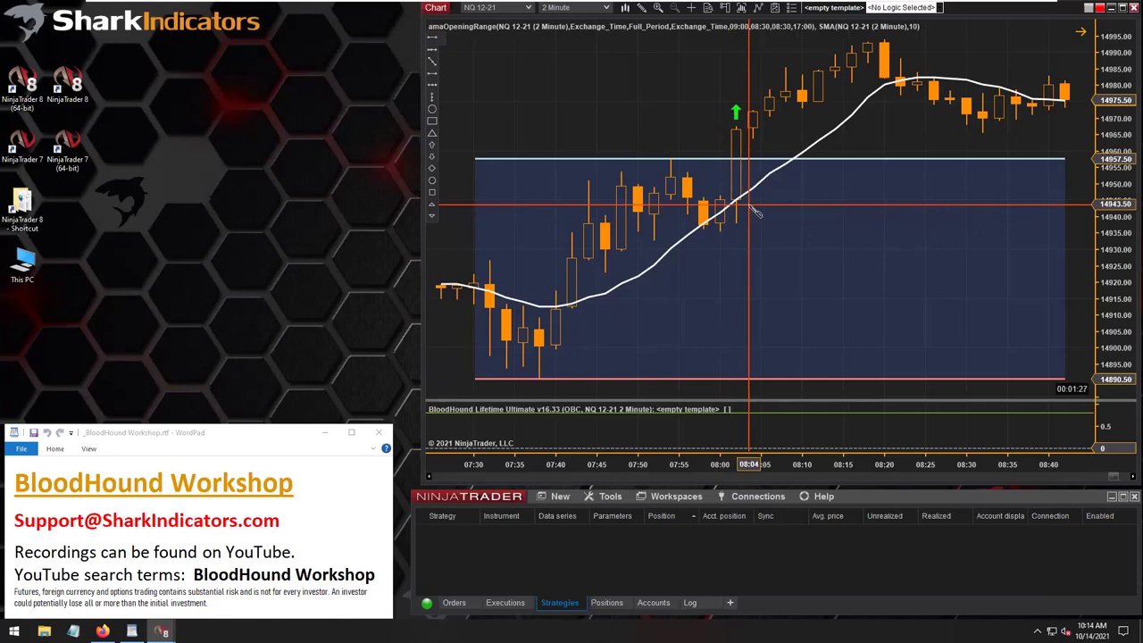
{"action": "left_click", "coordinate": [748, 208]}
{"action": "left_click", "coordinate": [737, 185]}
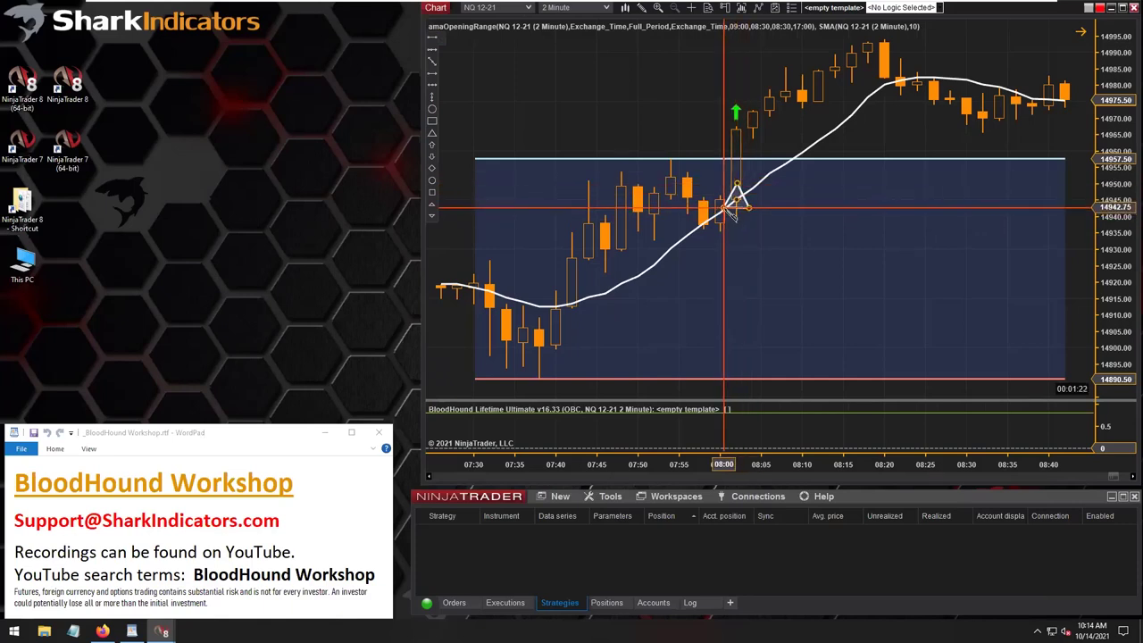
{"action": "left_click", "coordinate": [726, 209]}
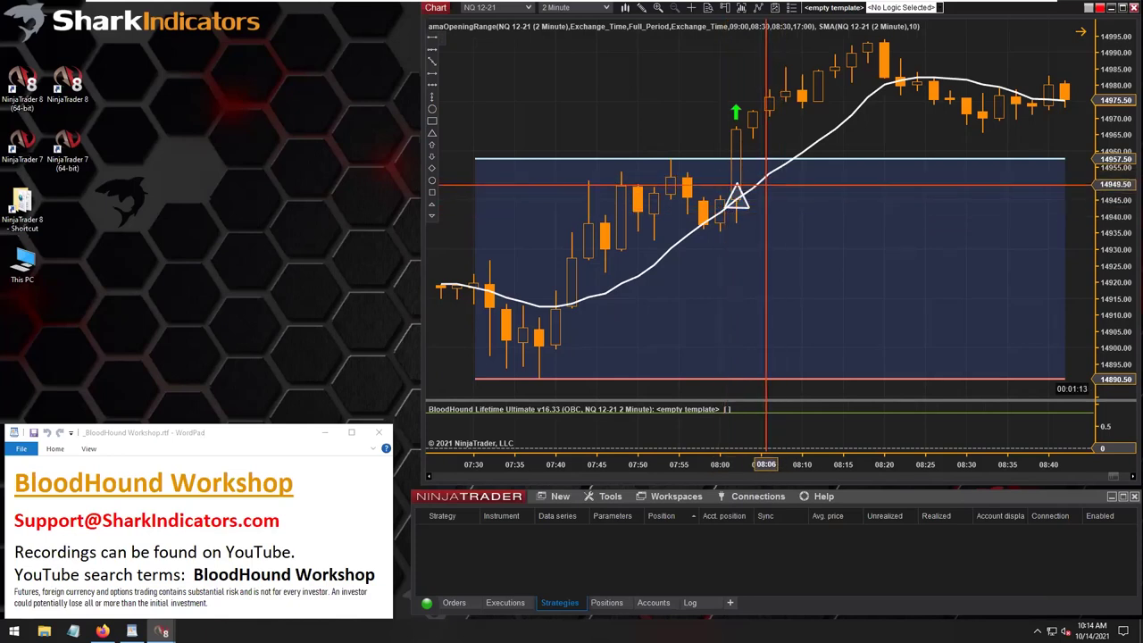
{"action": "left_click", "coordinate": [763, 177]}
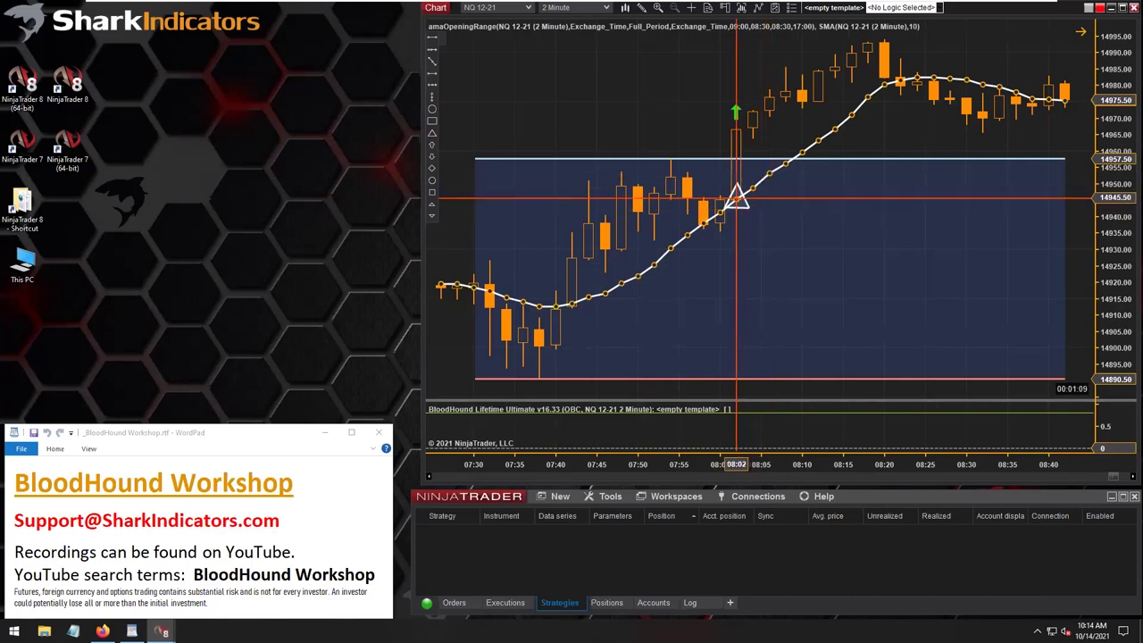
{"action": "left_click", "coordinate": [735, 191]}
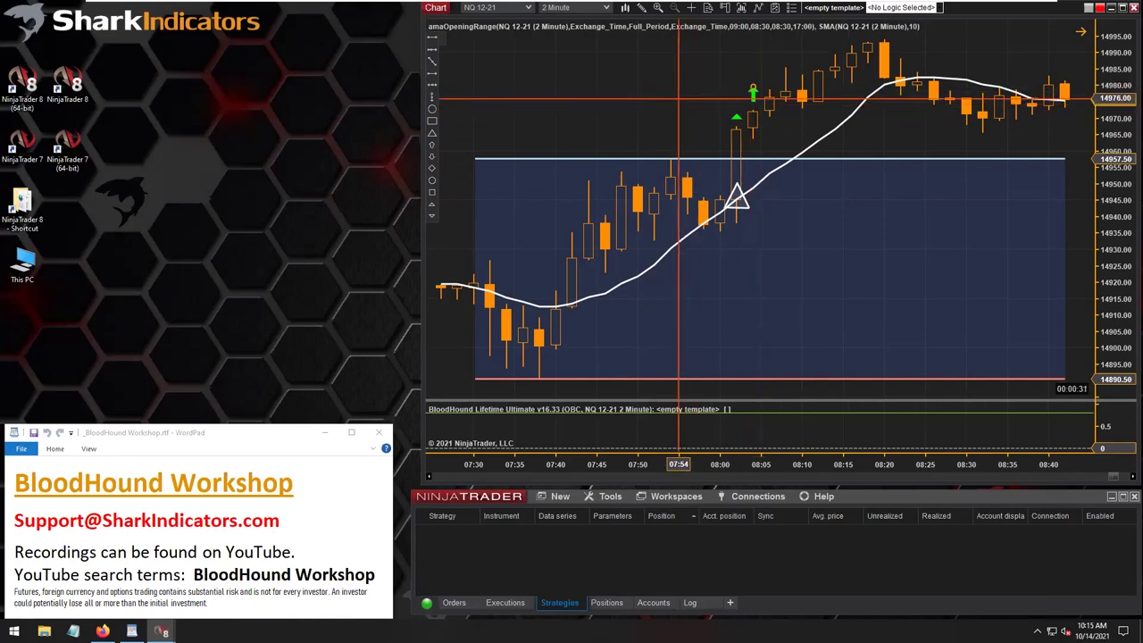
Create the BloodHound template Si-BHWorkshop20211014 and add a new logic to it.
{"action": "left_click", "coordinate": [830, 9]}
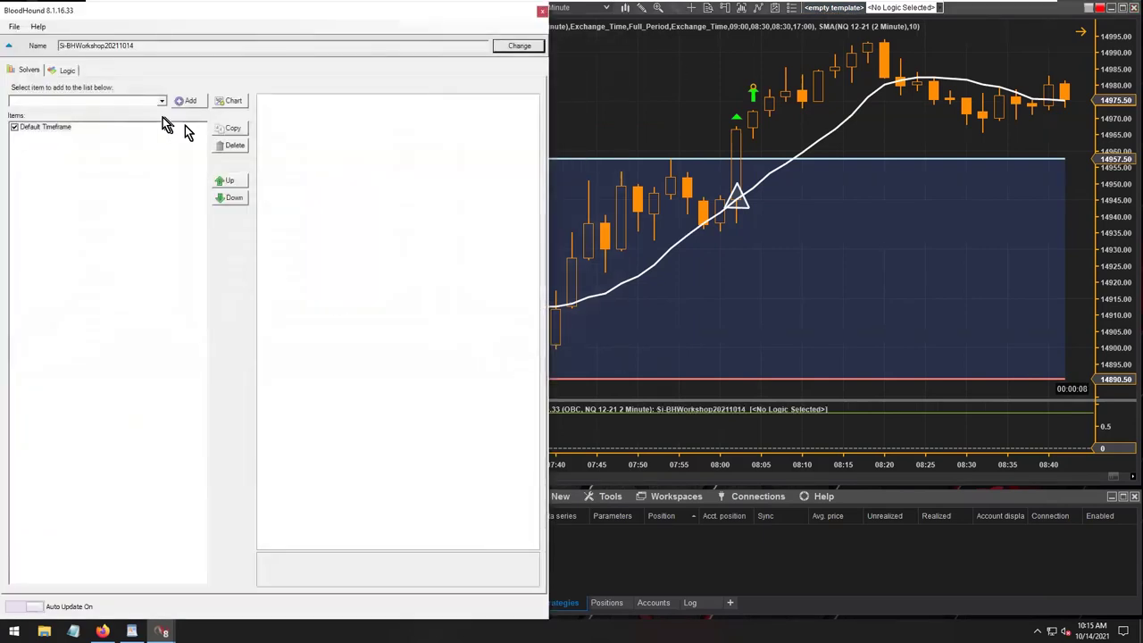
{"action": "left_click_drag", "start_coordinate": [67, 46], "coordinate": [132, 49]}
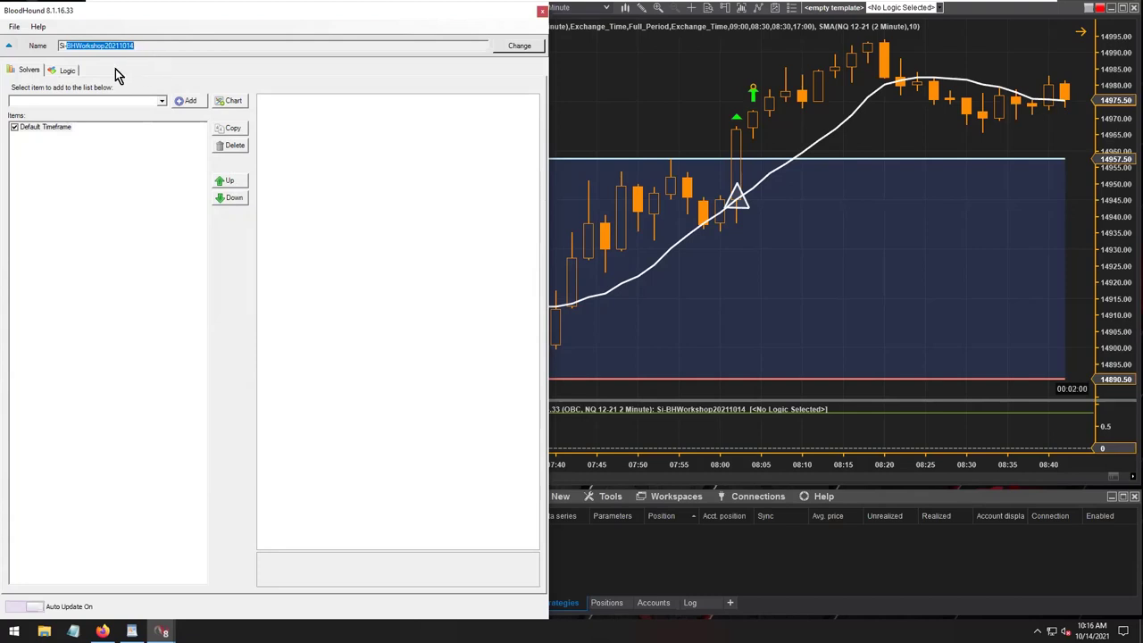
{"action": "left_click", "coordinate": [66, 70]}
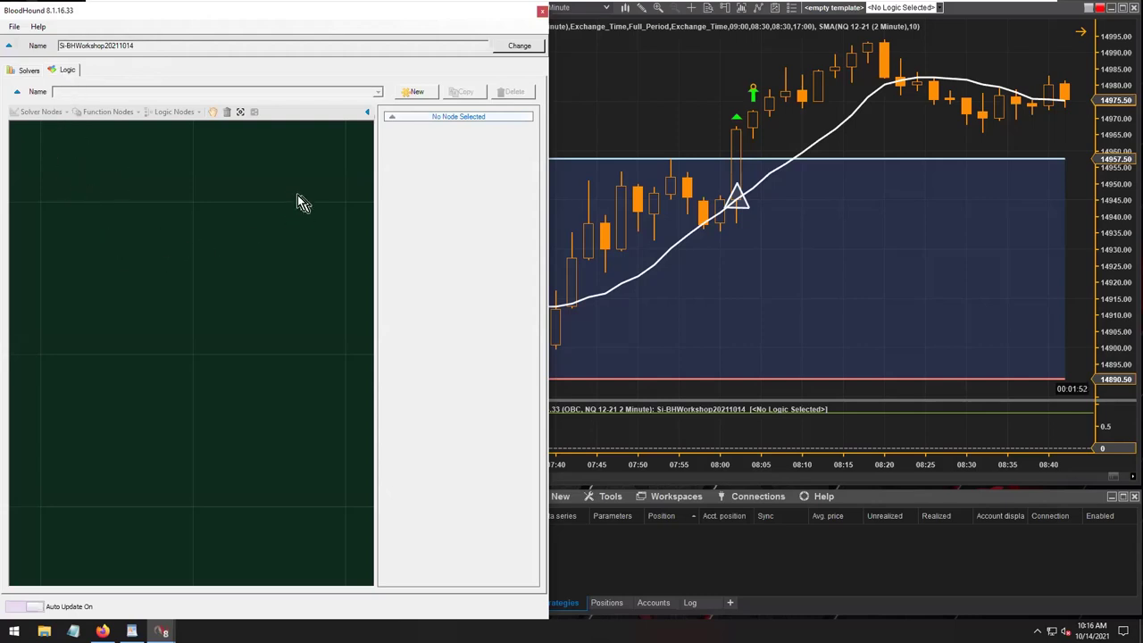
{"action": "left_click", "coordinate": [412, 94]}
{"action": "left_click", "coordinate": [92, 93]}
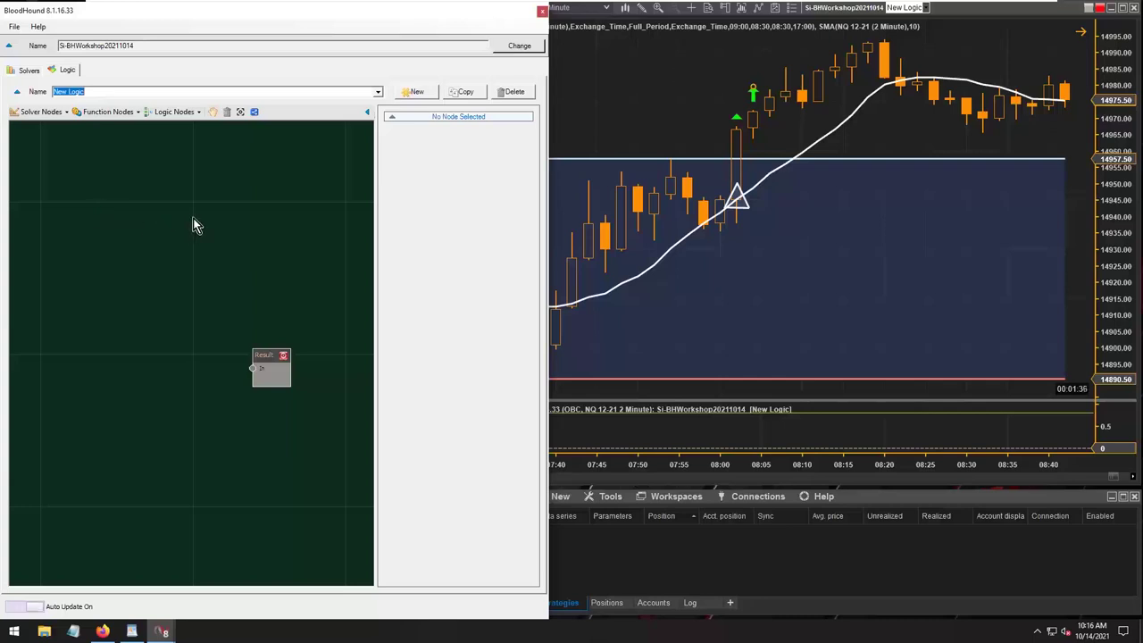
Add an Indicator Crossover solver to the logic, connect its output to the Result node and place it away from that node.
{"action": "left_click", "coordinate": [41, 112]}
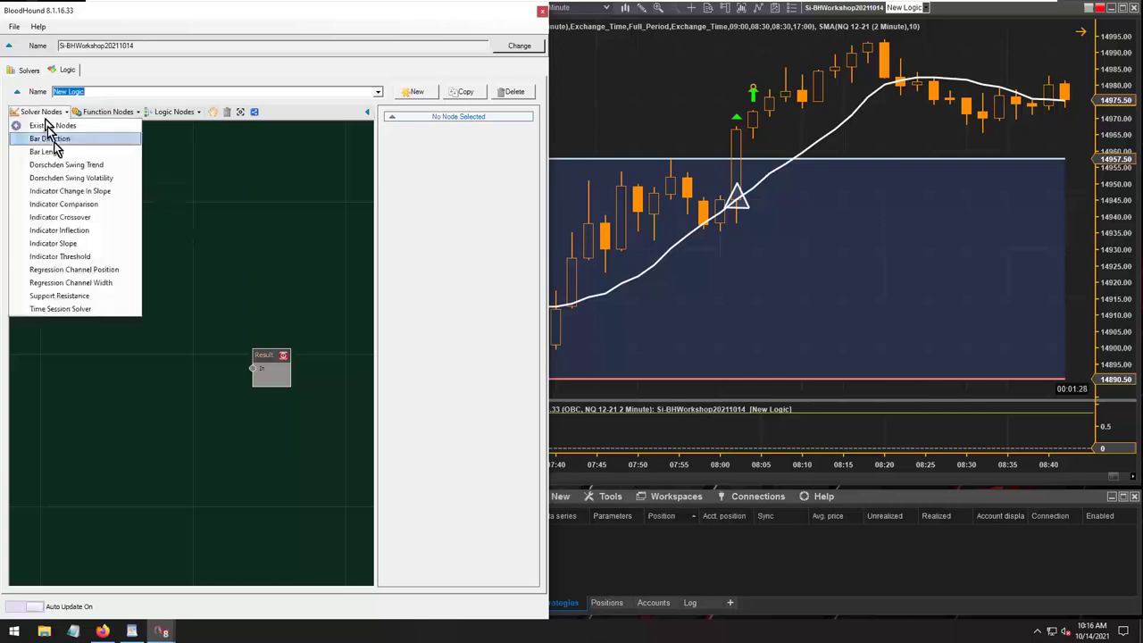
{"action": "left_click", "coordinate": [76, 218]}
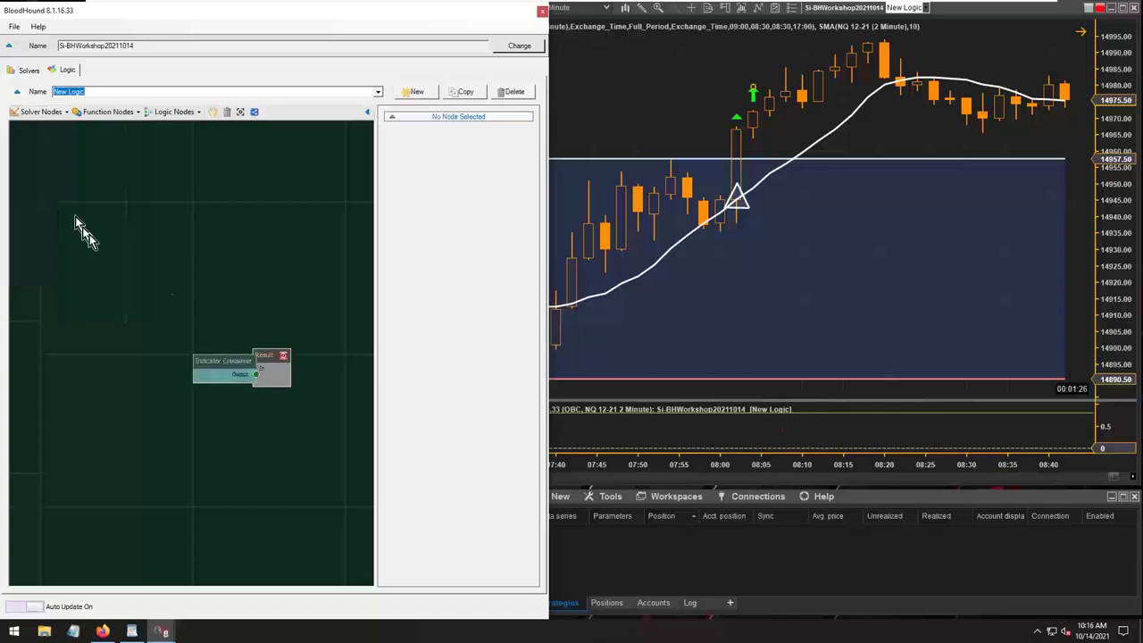
{"action": "left_click_drag", "start_coordinate": [217, 361], "coordinate": [253, 368]}
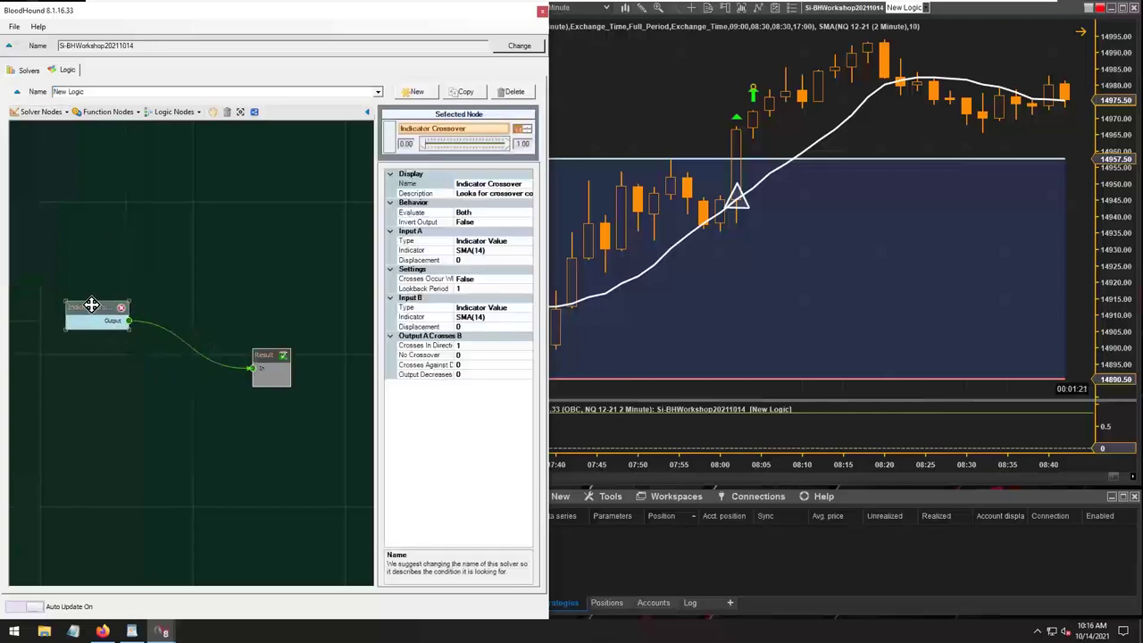
{"action": "left_click_drag", "start_coordinate": [89, 308], "coordinate": [94, 310]}
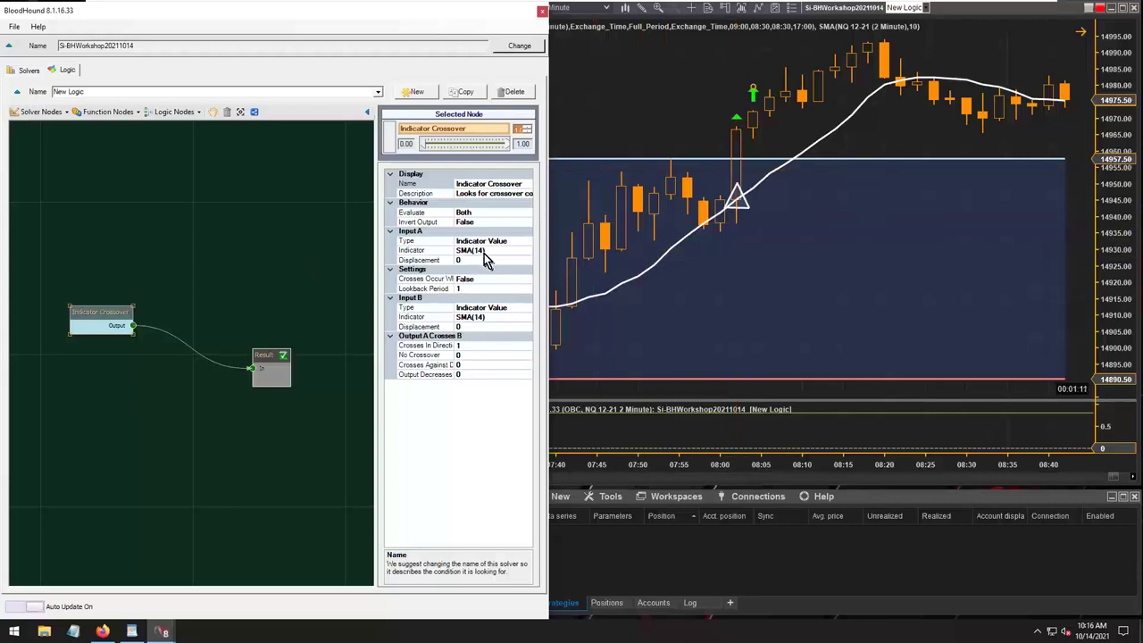
Name the crossover solver "Price XO OpenRange" and set its Input A type to Price.
{"action": "left_click", "coordinate": [477, 184]}
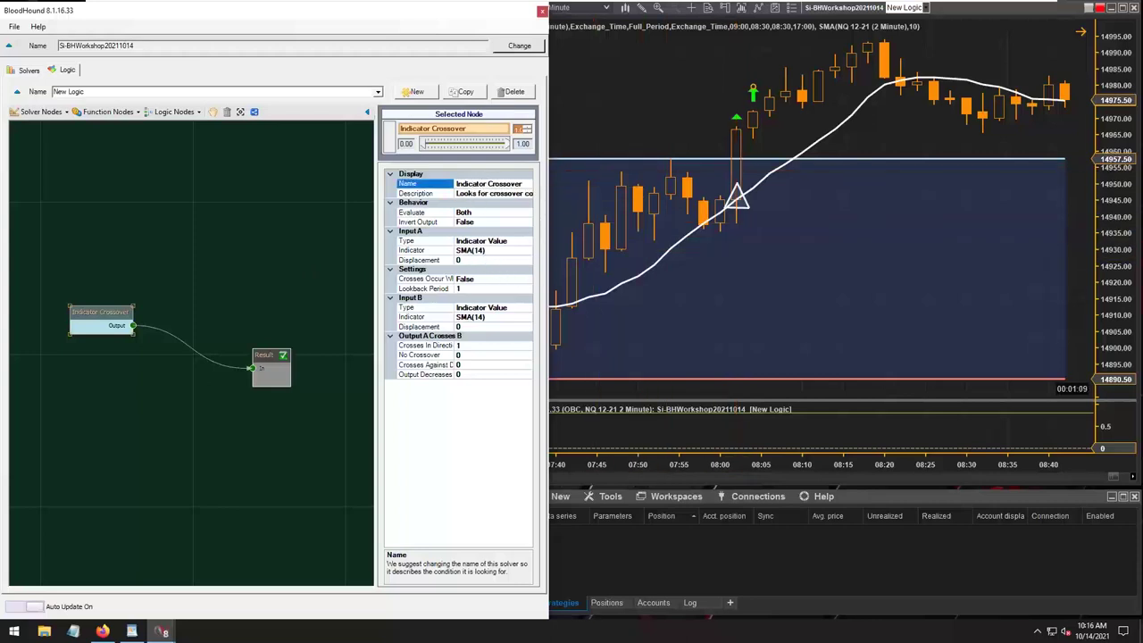
{"action": "left_click_drag", "start_coordinate": [484, 184], "coordinate": [448, 183]}
{"action": "type", "text": "Price XO OpenRange"}
{"action": "left_click", "coordinate": [482, 241]}
{"action": "left_click", "coordinate": [528, 241]}
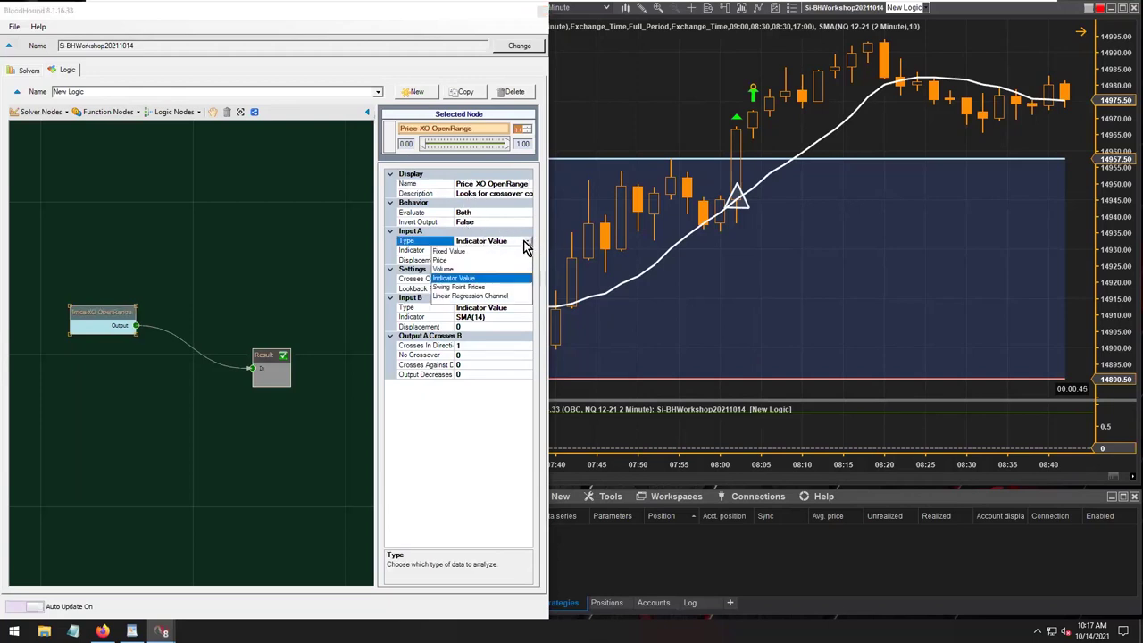
{"action": "left_click", "coordinate": [439, 260]}
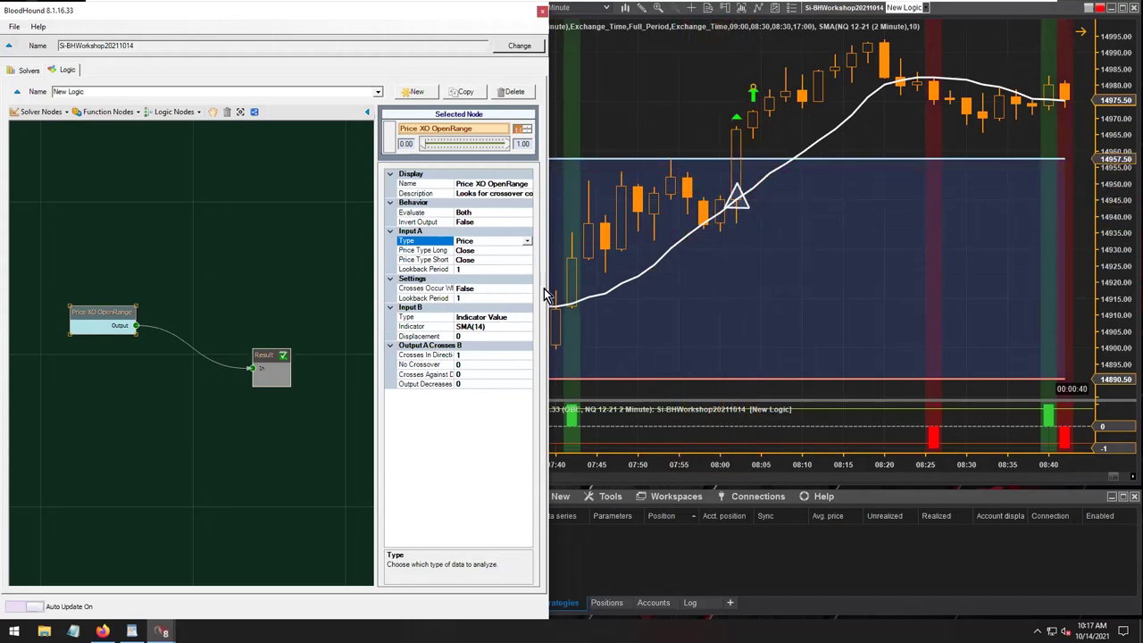
Set the Input B indicator to amaOpeningRange, using the OR-High plot for long and OR-Low for short.
{"action": "left_click", "coordinate": [489, 327]}
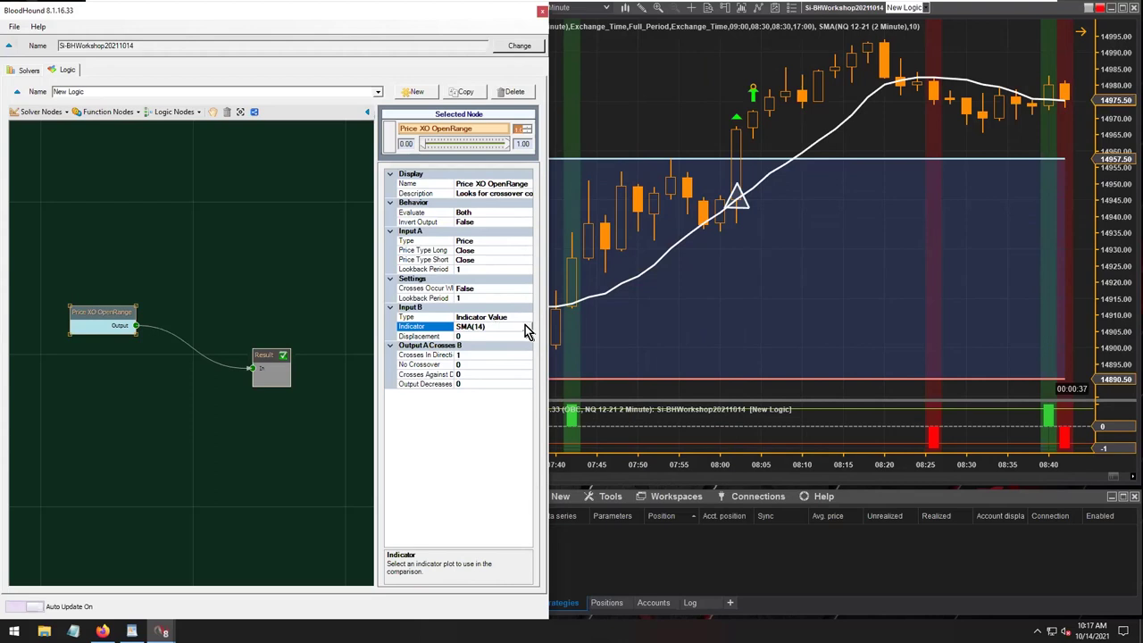
{"action": "left_click", "coordinate": [524, 327]}
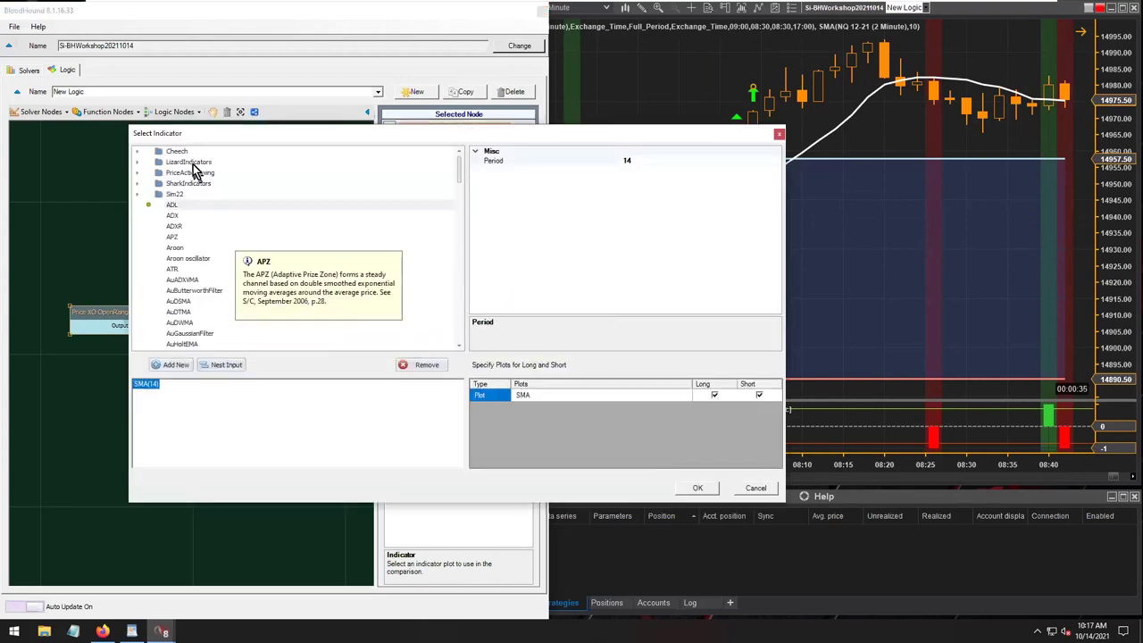
{"action": "scroll", "coordinate": [190, 182], "scroll_direction": "down", "scroll_amount": 10}
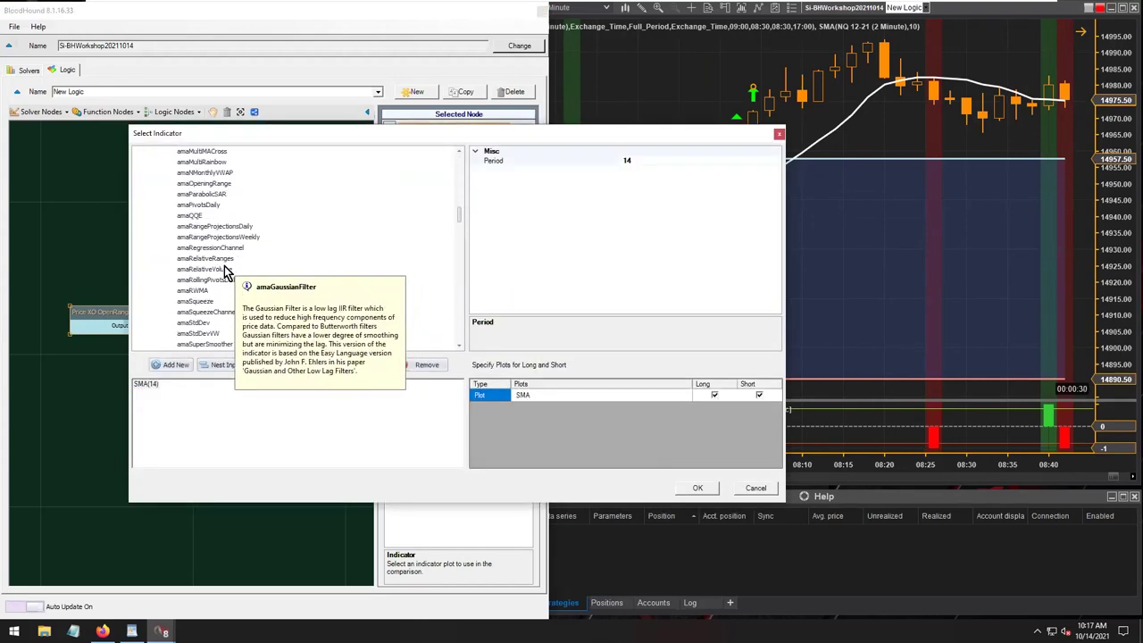
{"action": "left_click", "coordinate": [210, 185]}
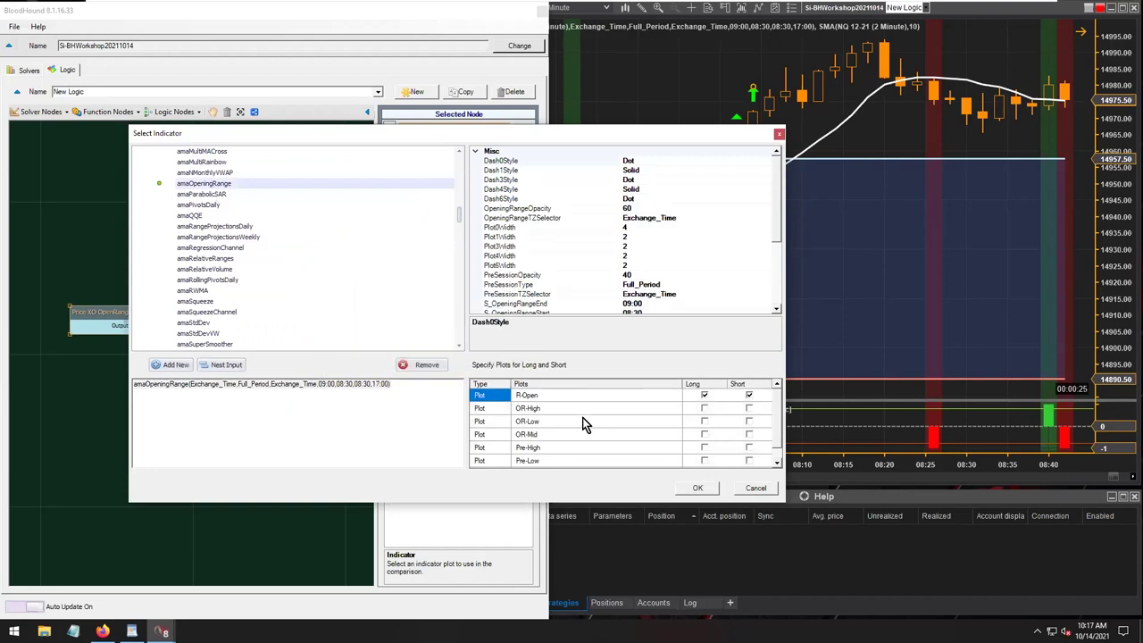
{"action": "left_click", "coordinate": [704, 408]}
{"action": "left_click", "coordinate": [749, 421]}
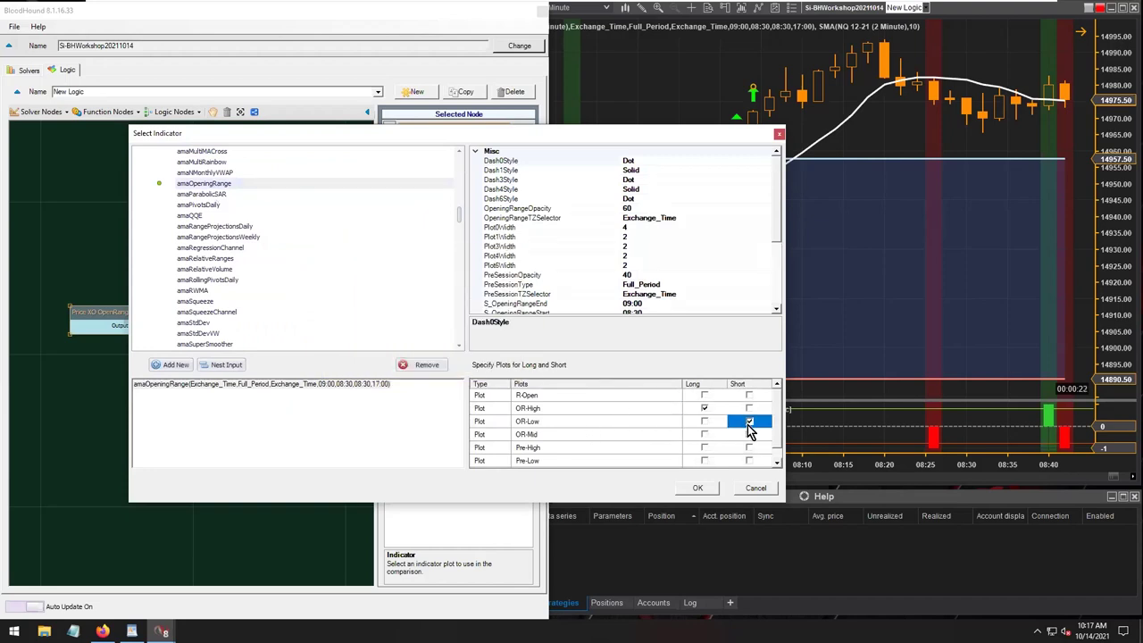
{"action": "left_click", "coordinate": [697, 489]}
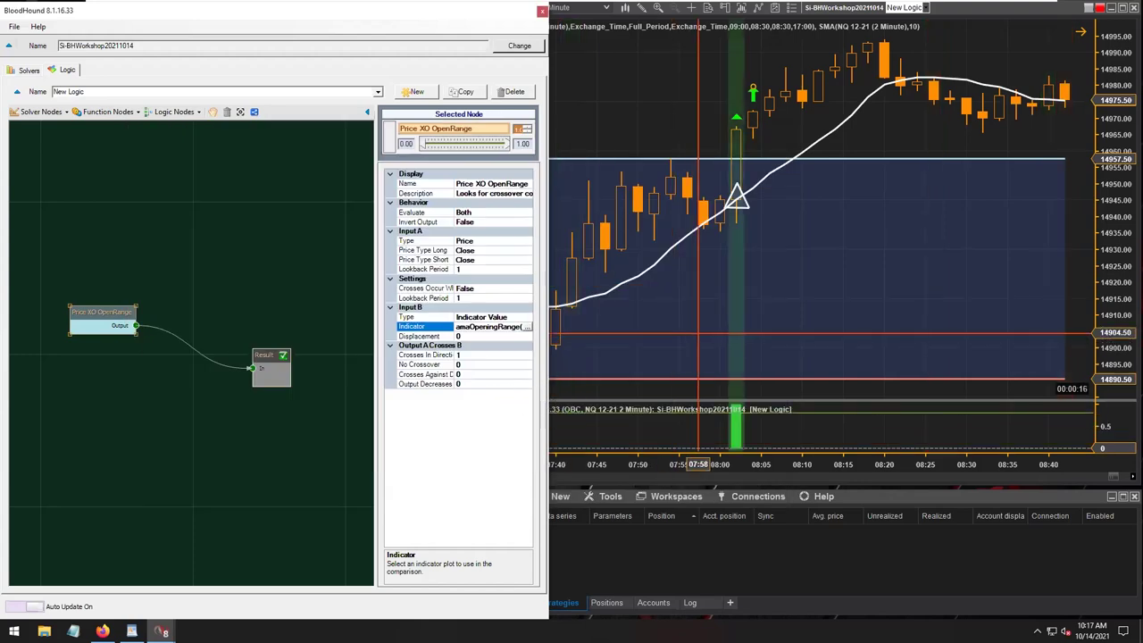
Examine the crossover signals against the opening range in earlier sessions and at the marked breakout on the chart.
{"action": "scroll", "coordinate": [694, 334], "scroll_direction": "down", "scroll_amount": 5}
{"action": "scroll", "coordinate": [688, 333], "scroll_direction": "up", "scroll_amount": 7}
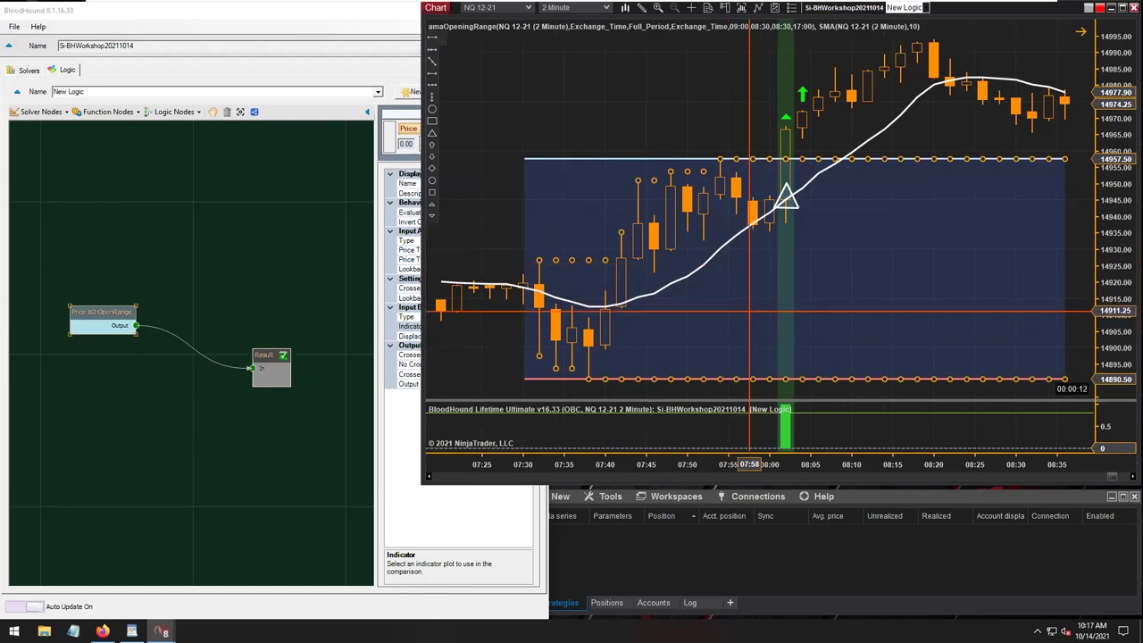
{"action": "scroll", "coordinate": [718, 372], "scroll_direction": "down", "scroll_amount": 8}
{"action": "scroll", "coordinate": [716, 317], "scroll_direction": "up", "scroll_amount": 6}
{"action": "scroll", "coordinate": [716, 317], "scroll_direction": "down", "scroll_amount": 15}
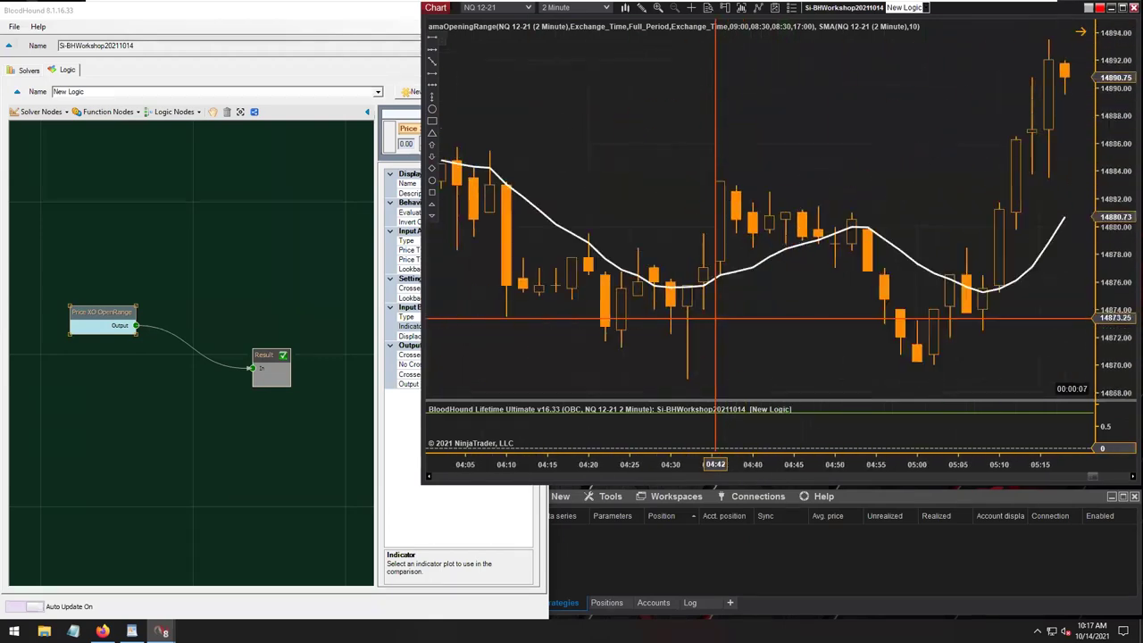
{"action": "scroll", "coordinate": [717, 322], "scroll_direction": "down", "scroll_amount": 10}
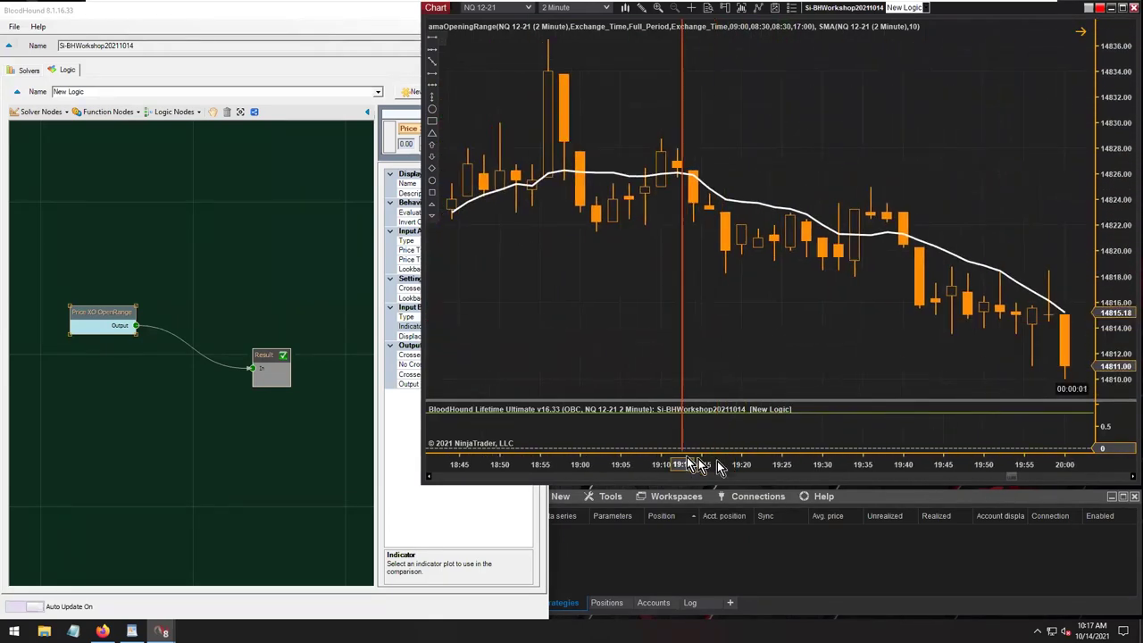
{"action": "scroll", "coordinate": [769, 334], "scroll_direction": "up", "scroll_amount": 6}
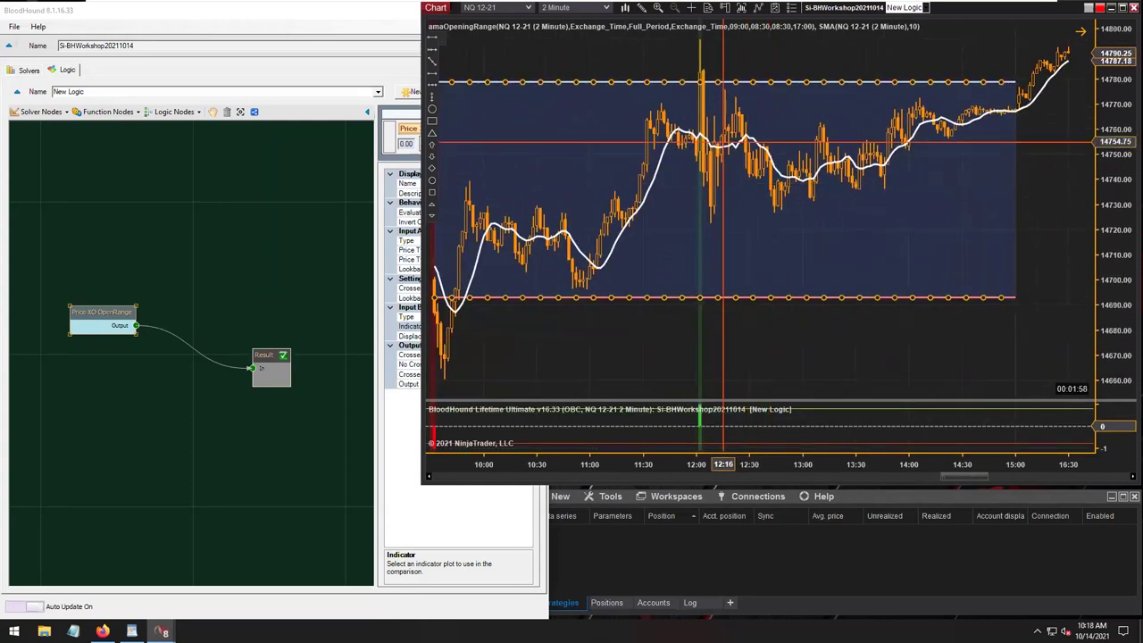
{"action": "scroll", "coordinate": [786, 330], "scroll_direction": "up", "scroll_amount": 2}
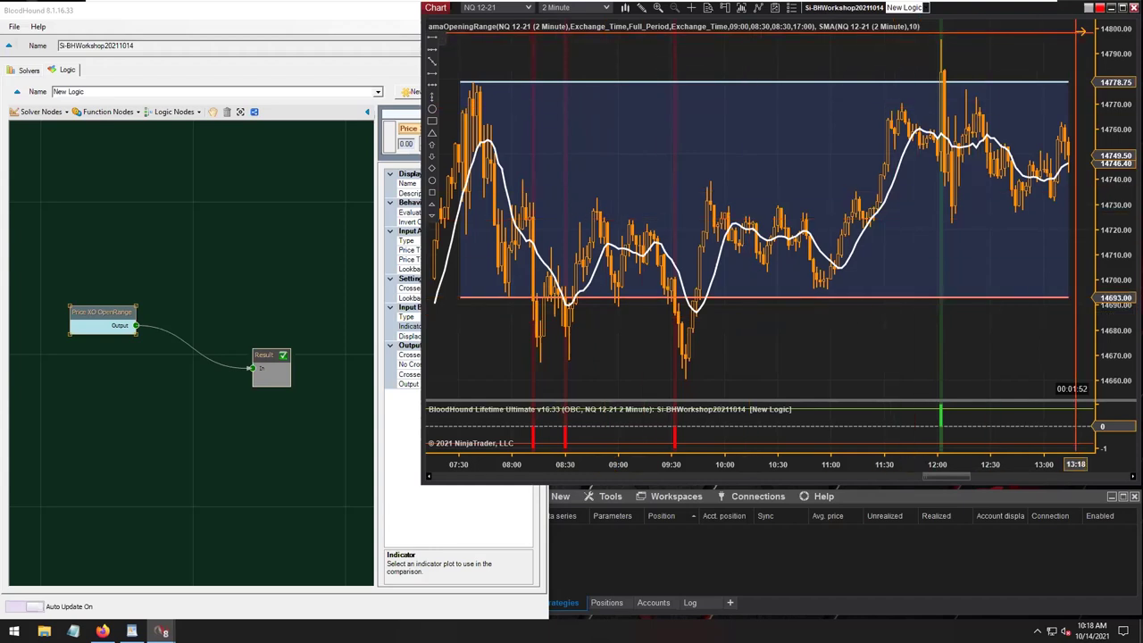
{"action": "left_click_drag", "start_coordinate": [1071, 468], "coordinate": [752, 466]}
{"action": "scroll", "coordinate": [714, 214], "scroll_direction": "up", "scroll_amount": 3}
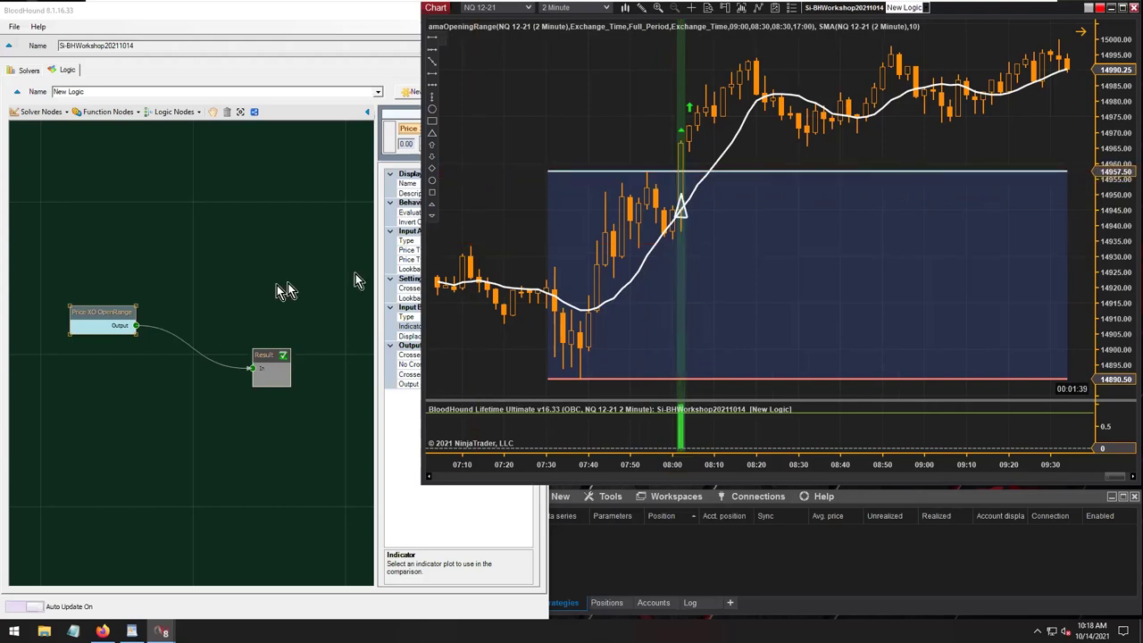
Reopen the Input B indicator settings of the Price XO OpenRange solver to review the opening range plots beside the breakout candle.
{"action": "left_click", "coordinate": [86, 313]}
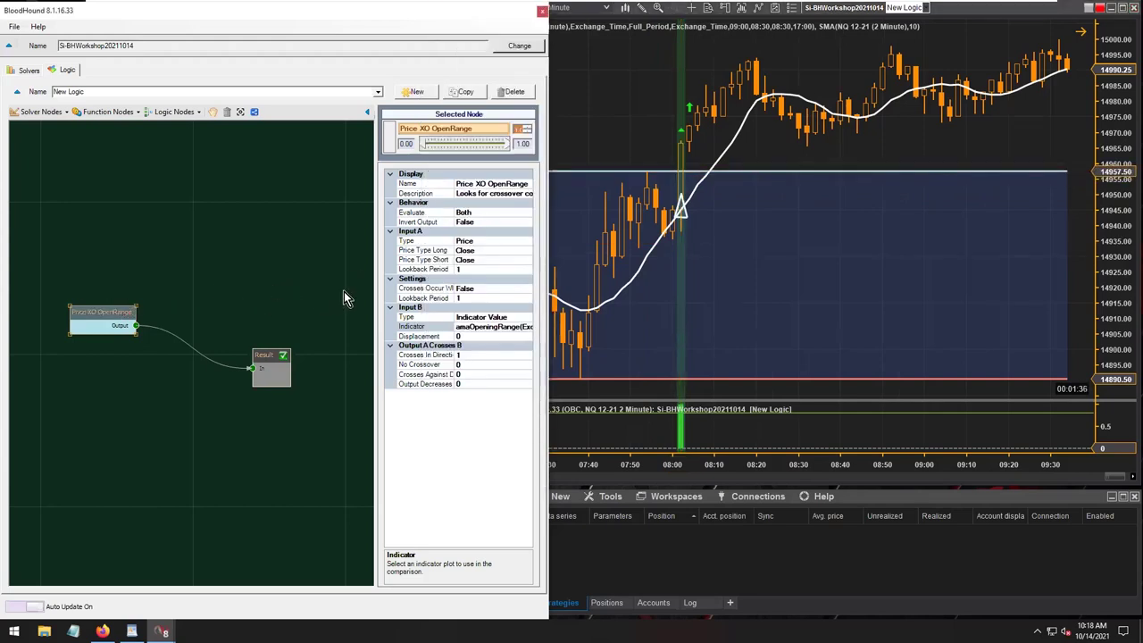
{"action": "left_click", "coordinate": [469, 328]}
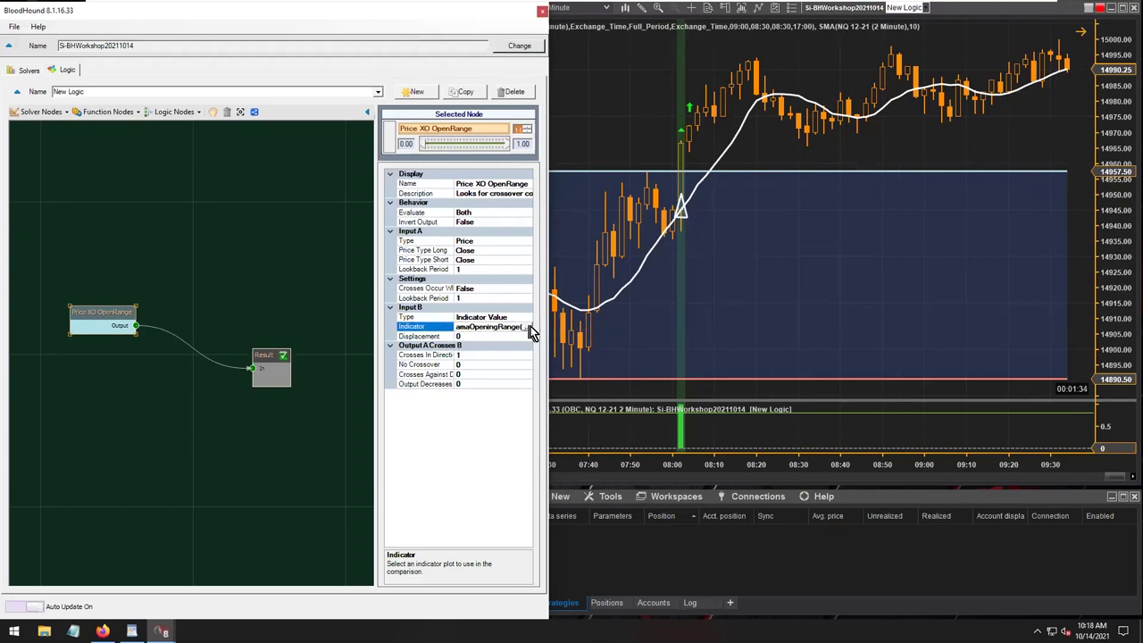
{"action": "left_click", "coordinate": [528, 326]}
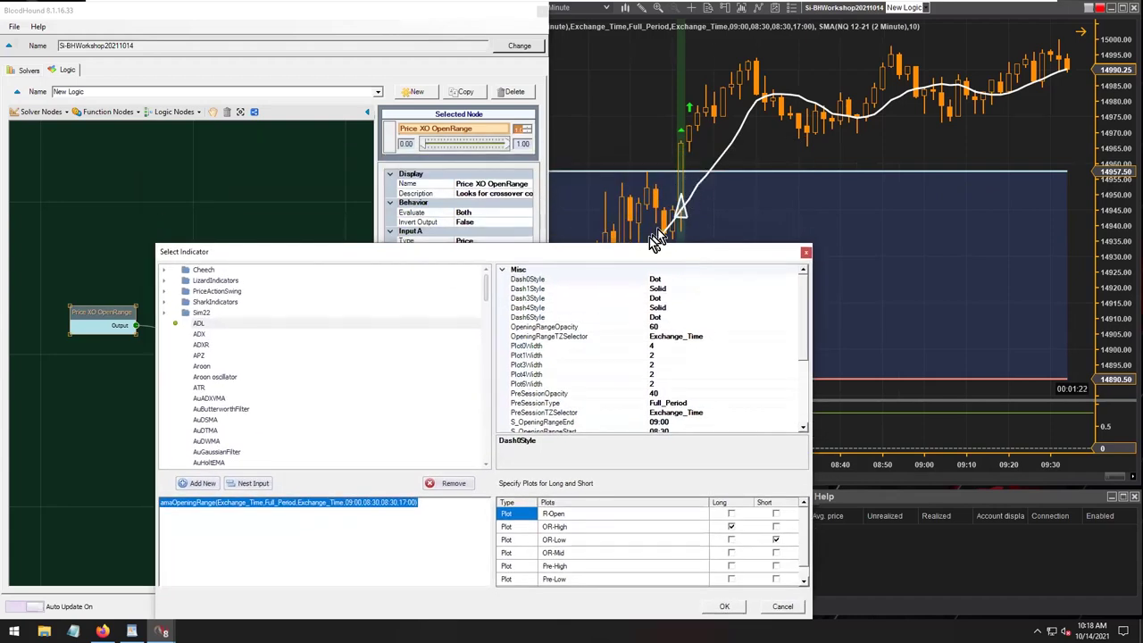
{"action": "left_click_drag", "start_coordinate": [636, 253], "coordinate": [562, 249]}
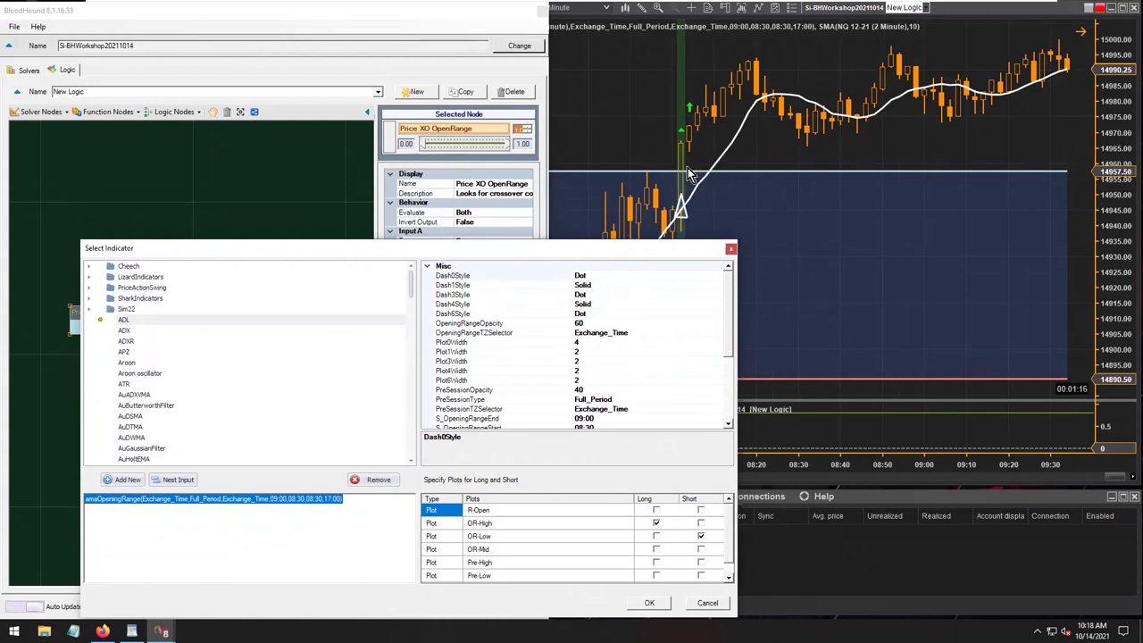
Accept the opening range indicator settings and connect a new Indicator Comparison solver to the Result node in place of Price XO OpenRange.
{"action": "left_click_drag", "start_coordinate": [630, 253], "coordinate": [590, 175]}
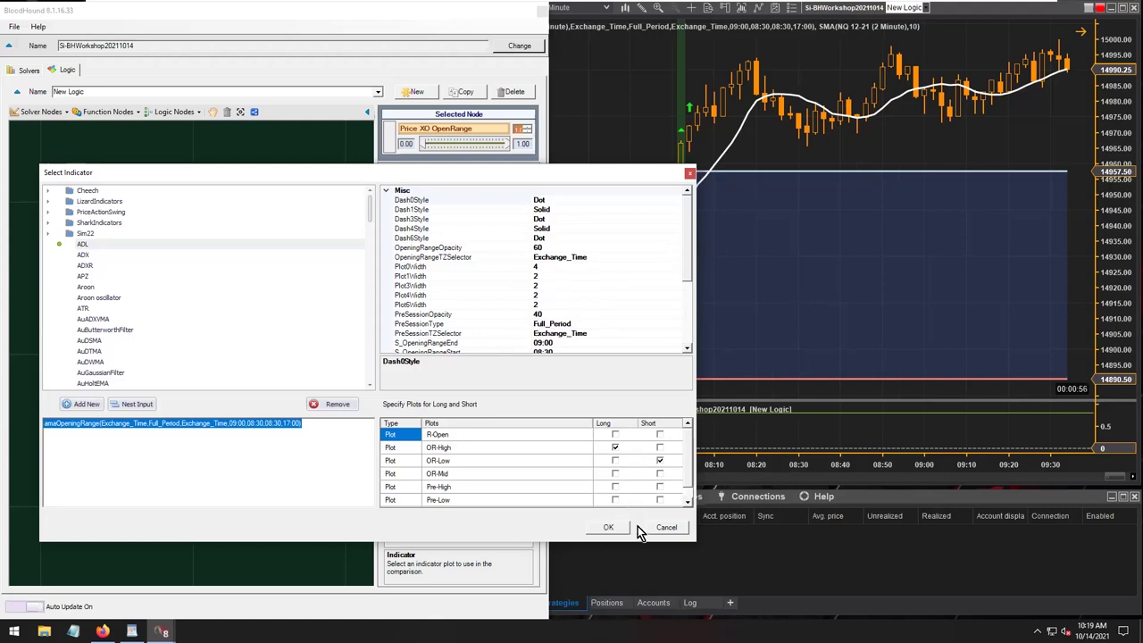
{"action": "left_click", "coordinate": [611, 529]}
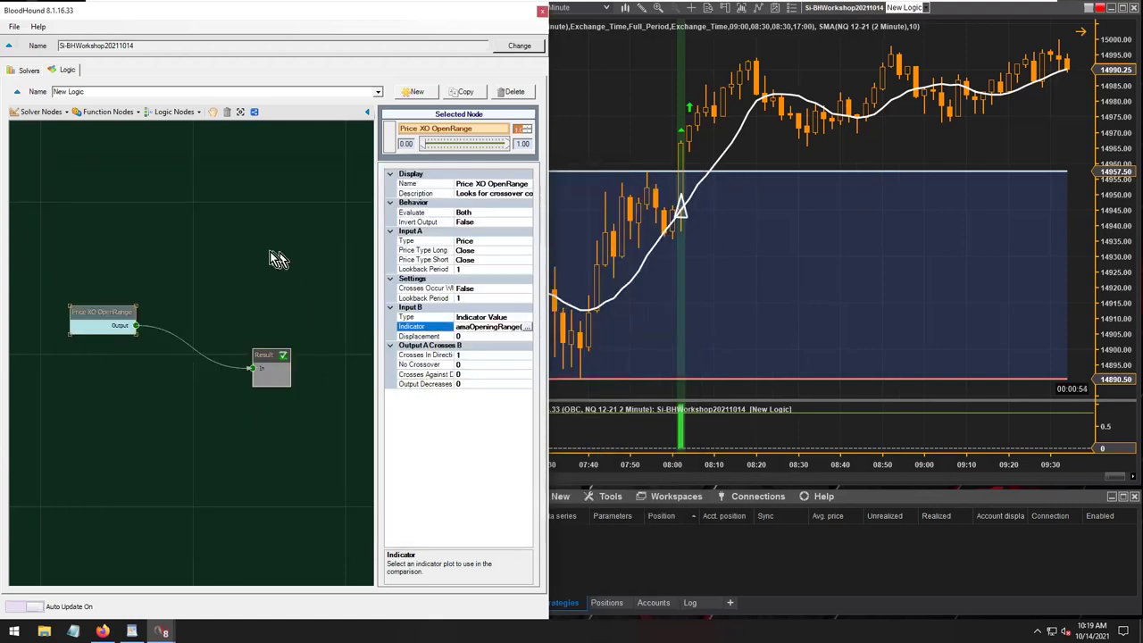
{"action": "left_click", "coordinate": [42, 111]}
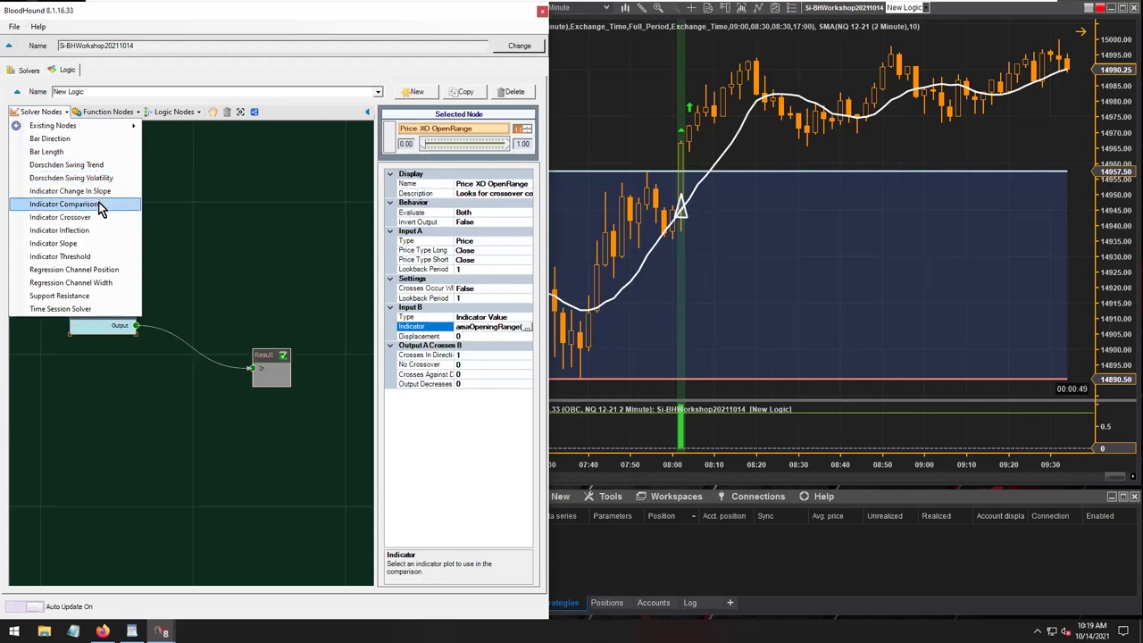
{"action": "left_click", "coordinate": [86, 205]}
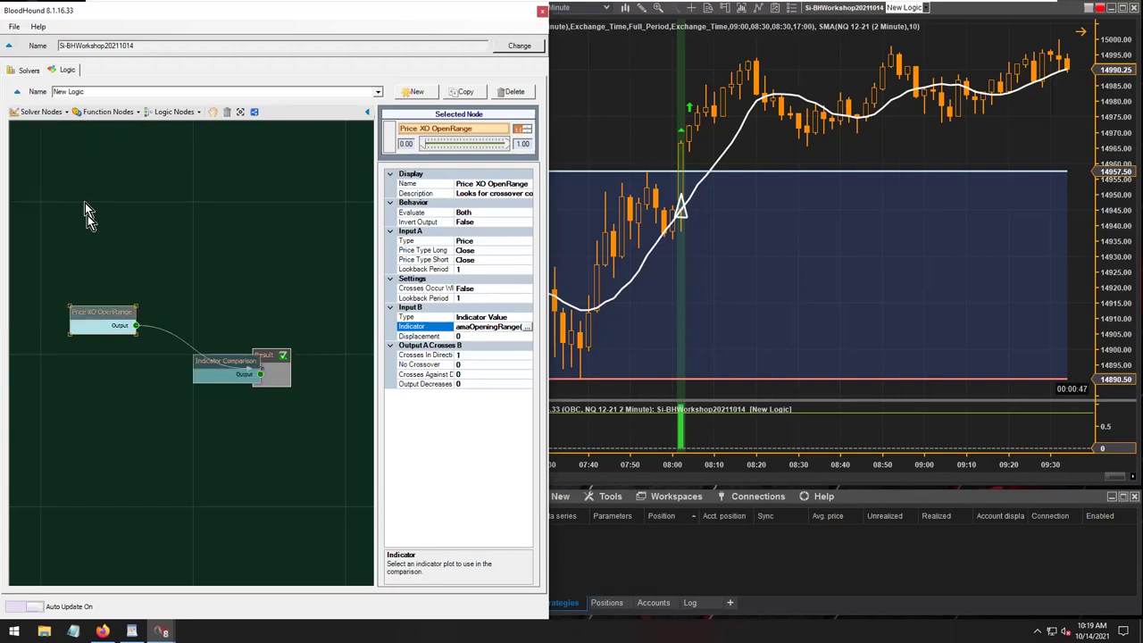
{"action": "left_click_drag", "start_coordinate": [196, 364], "coordinate": [60, 366]}
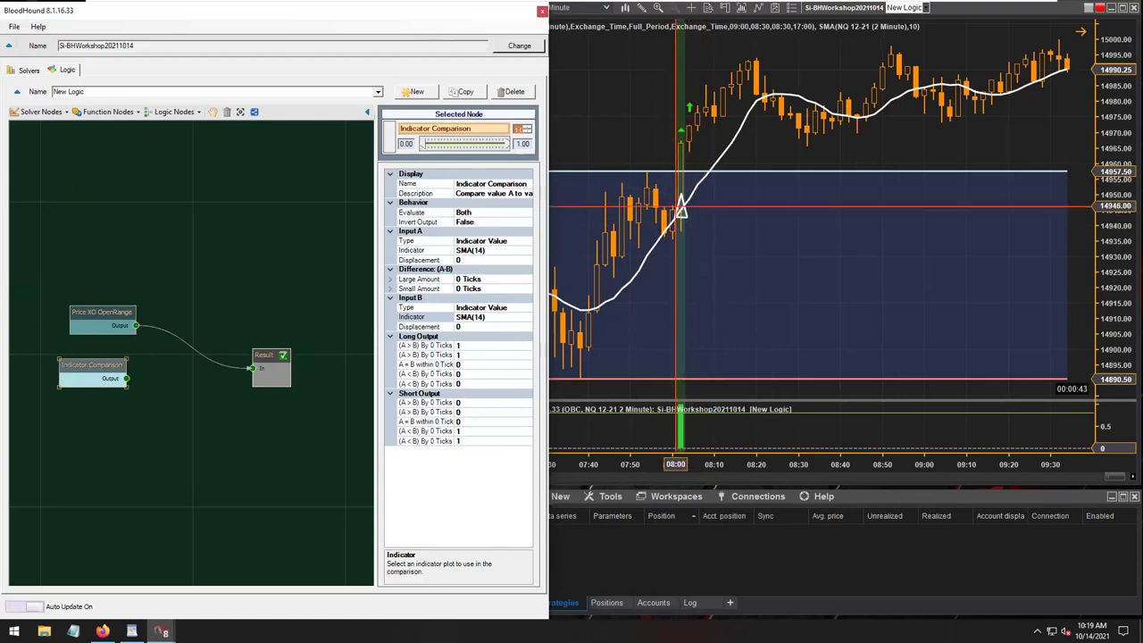
{"action": "left_click_drag", "start_coordinate": [143, 380], "coordinate": [252, 367]}
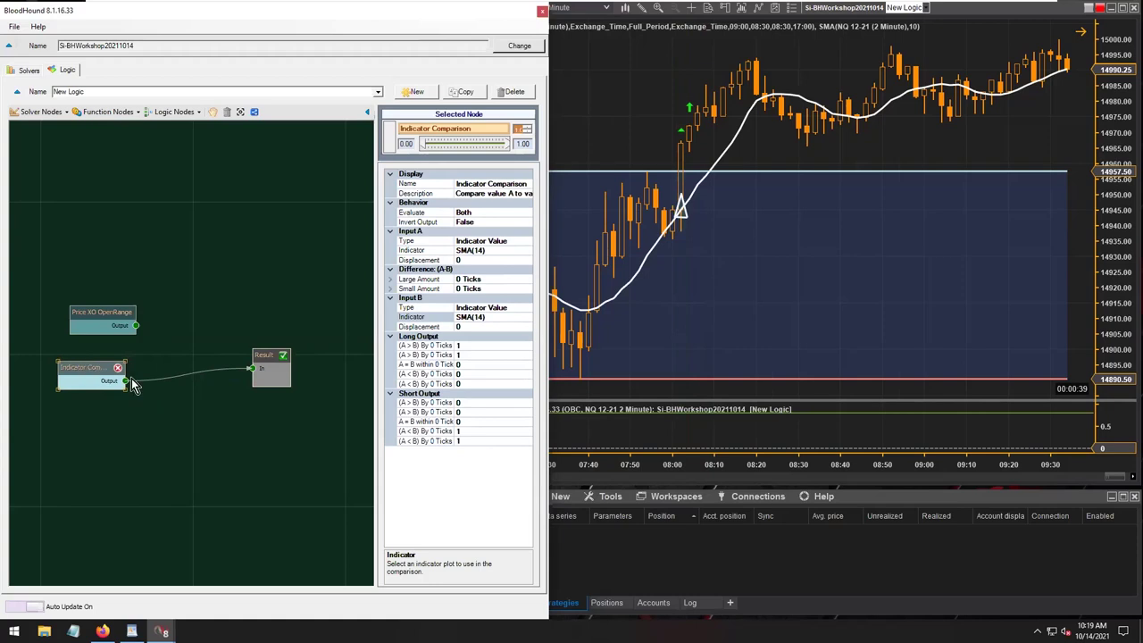
Rename the Indicator Comparison solver as "Bar Touching SMA10 Comp".
{"action": "left_click", "coordinate": [703, 185]}
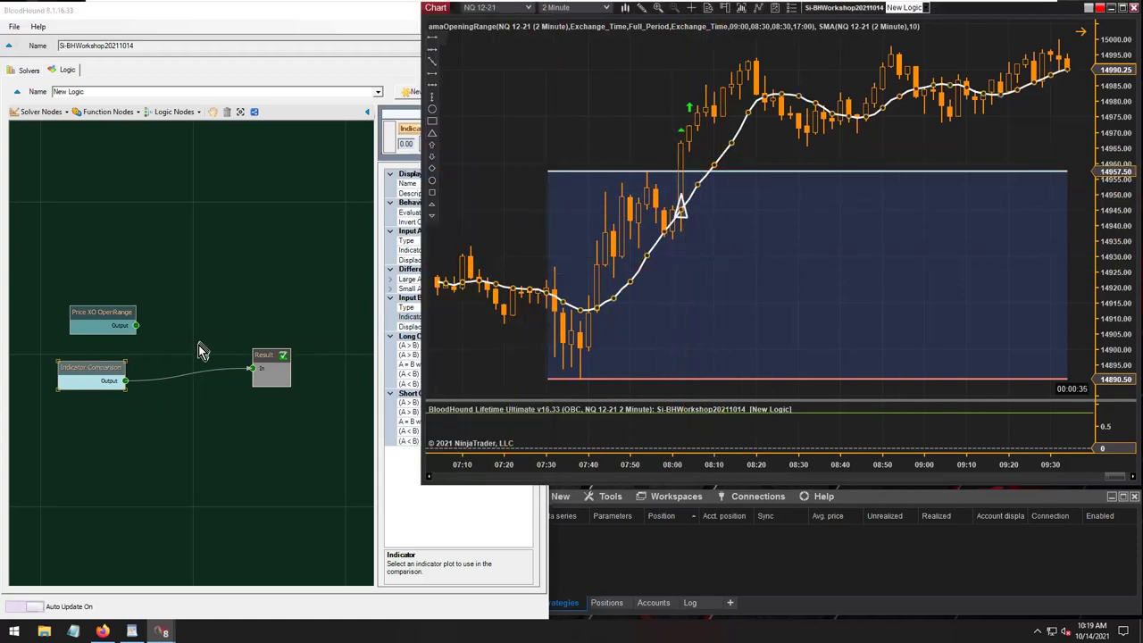
{"action": "left_click_drag", "start_coordinate": [102, 309], "coordinate": [84, 302]}
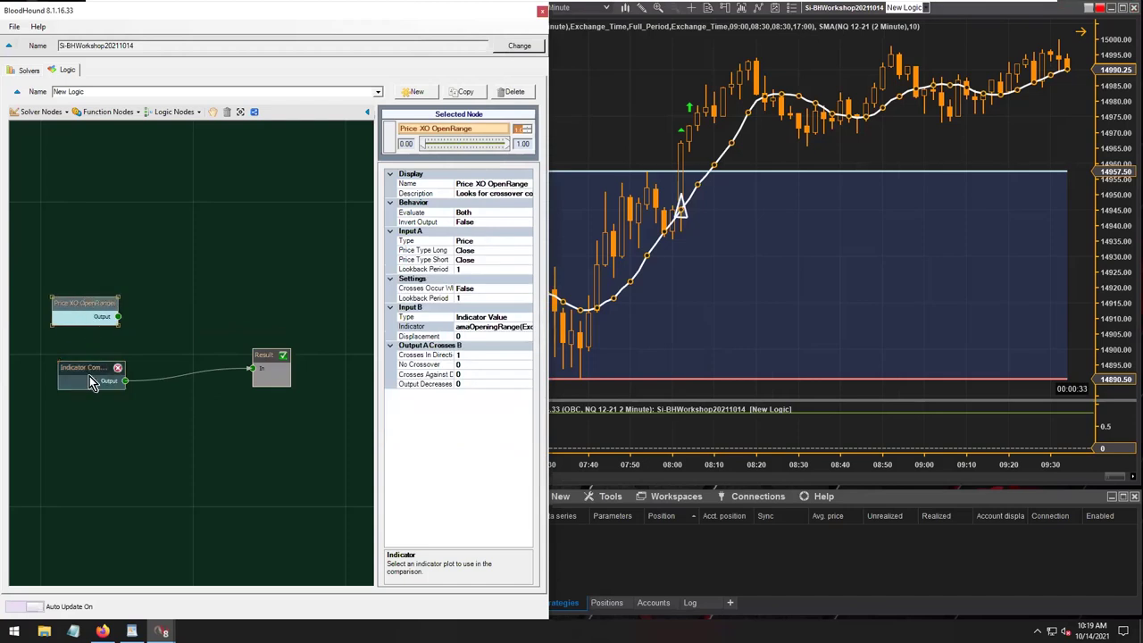
{"action": "left_click", "coordinate": [92, 382]}
{"action": "left_click", "coordinate": [468, 184]}
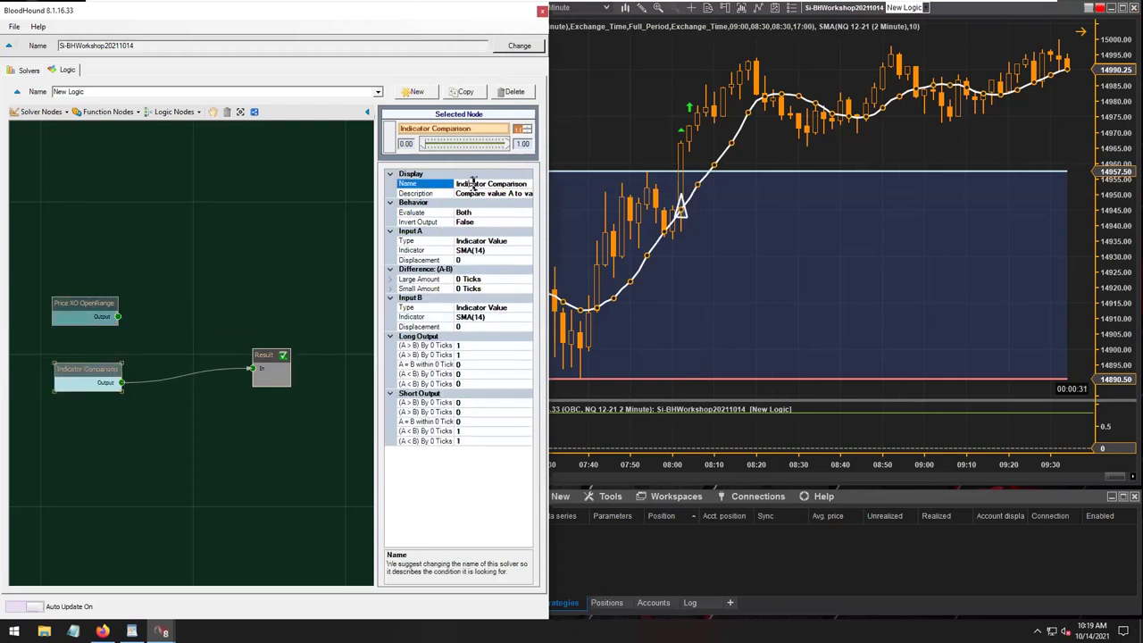
{"action": "double_click", "coordinate": [470, 183]}
{"action": "type", "text": "Bar Touching SMA10"}
{"action": "key", "text": "Return"}
Set the comparison solver's Input A type to Price, using High for long and Low for short.
{"action": "left_click", "coordinate": [420, 241]}
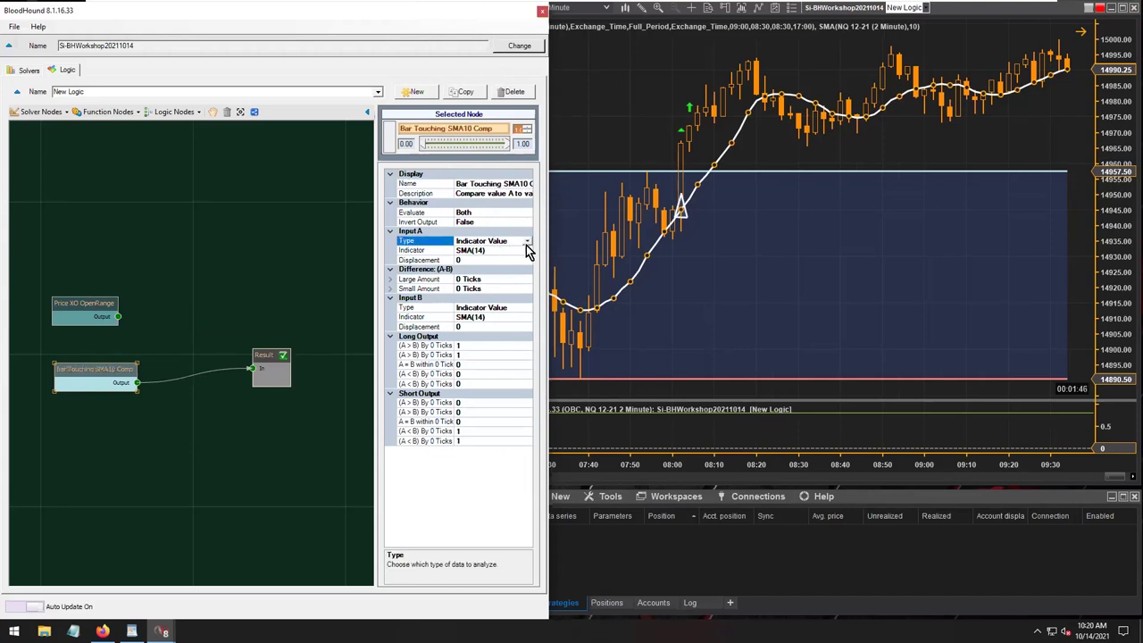
{"action": "left_click", "coordinate": [526, 241]}
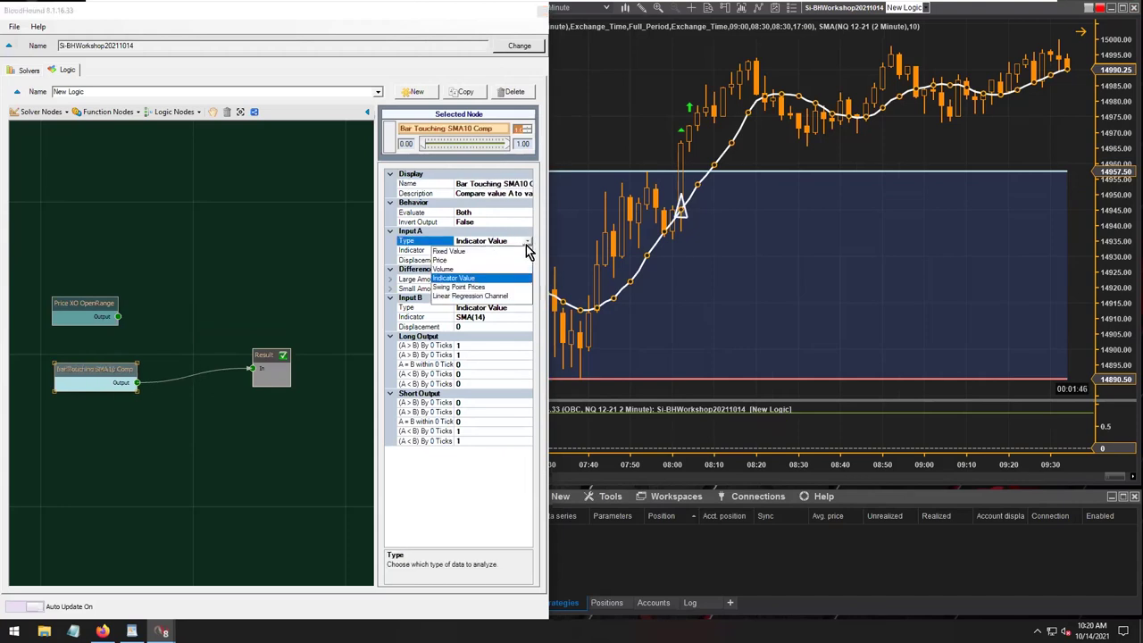
{"action": "left_click", "coordinate": [446, 260]}
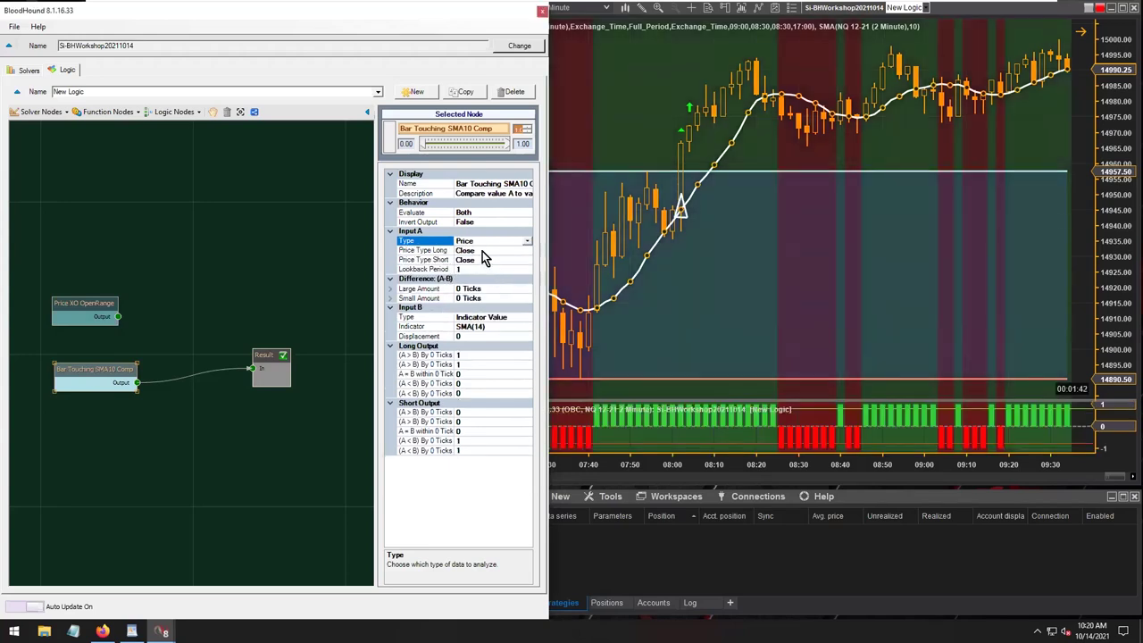
{"action": "left_click", "coordinate": [479, 250]}
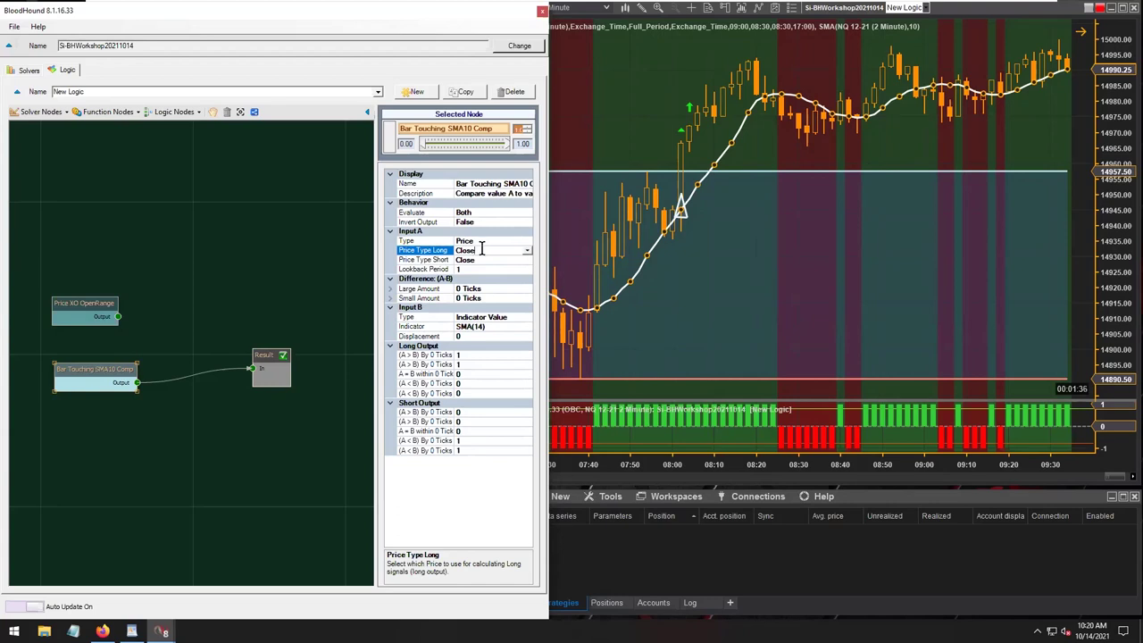
{"action": "key", "text": "h"}
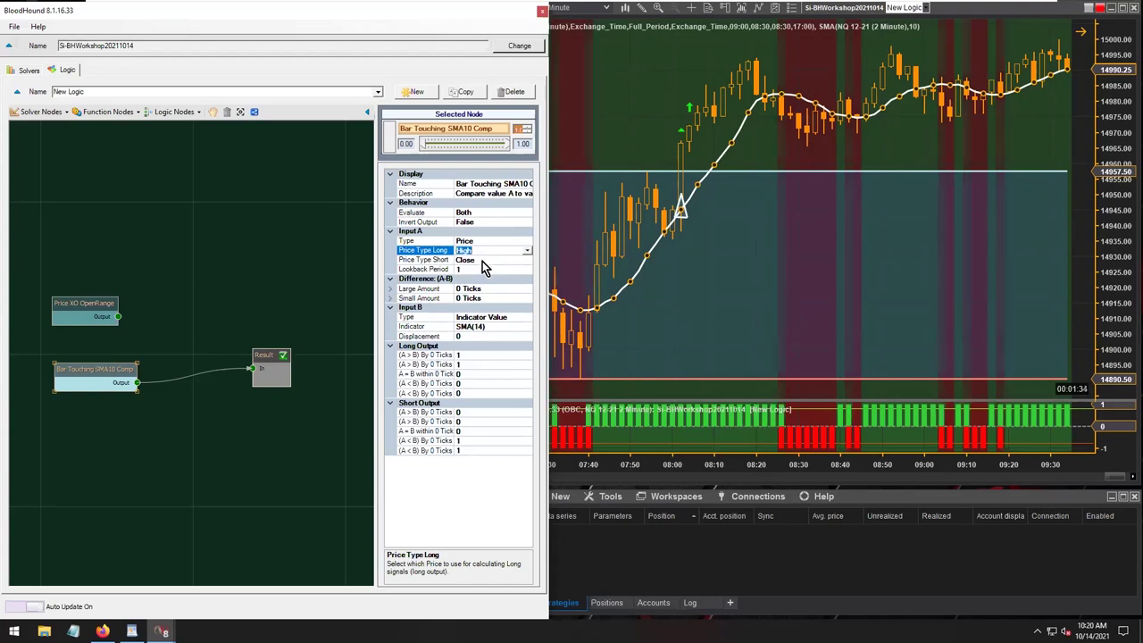
{"action": "left_click", "coordinate": [482, 260]}
{"action": "key", "text": "l"}
Set the period of the comparison solver's Input B SMA to 10.
{"action": "left_click", "coordinate": [465, 326]}
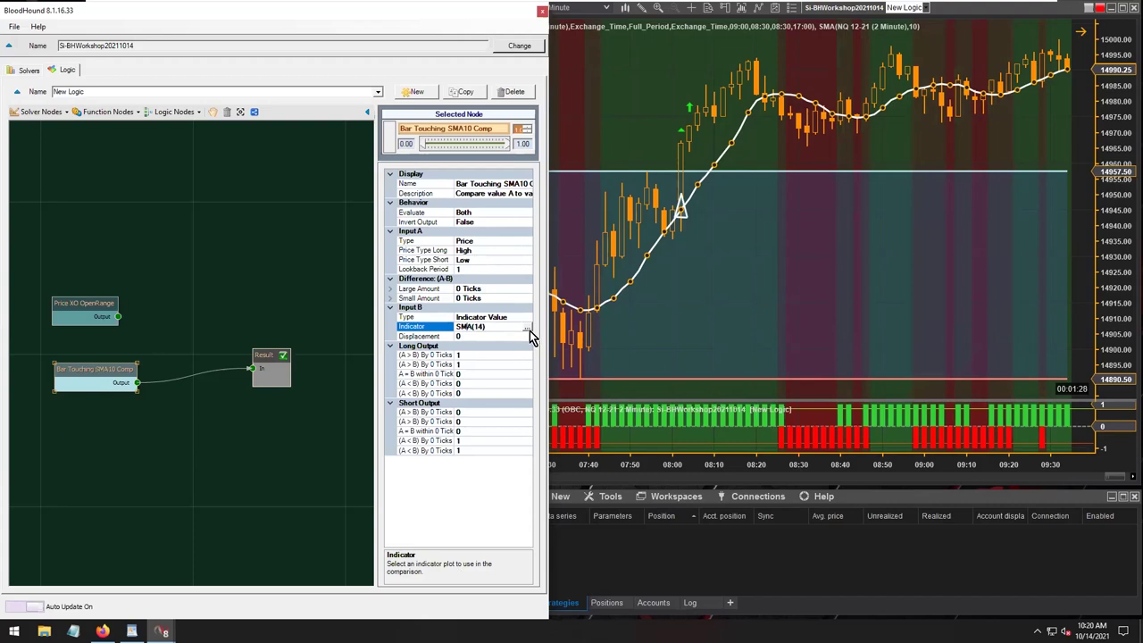
{"action": "left_click", "coordinate": [526, 327]}
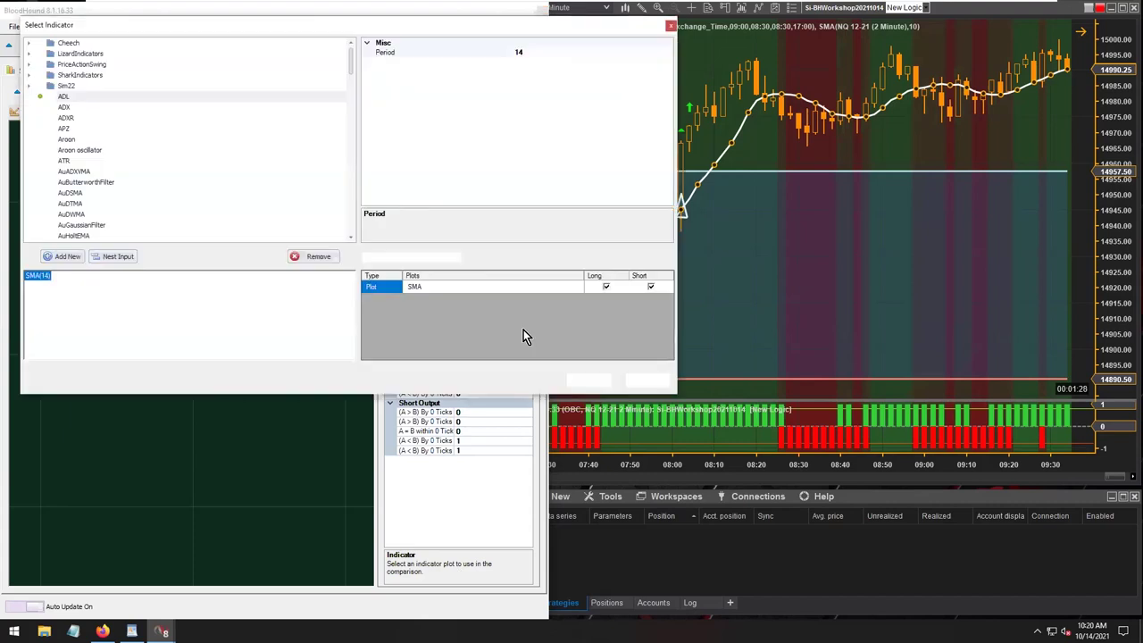
{"action": "left_click", "coordinate": [533, 52]}
{"action": "type", "text": "0"}
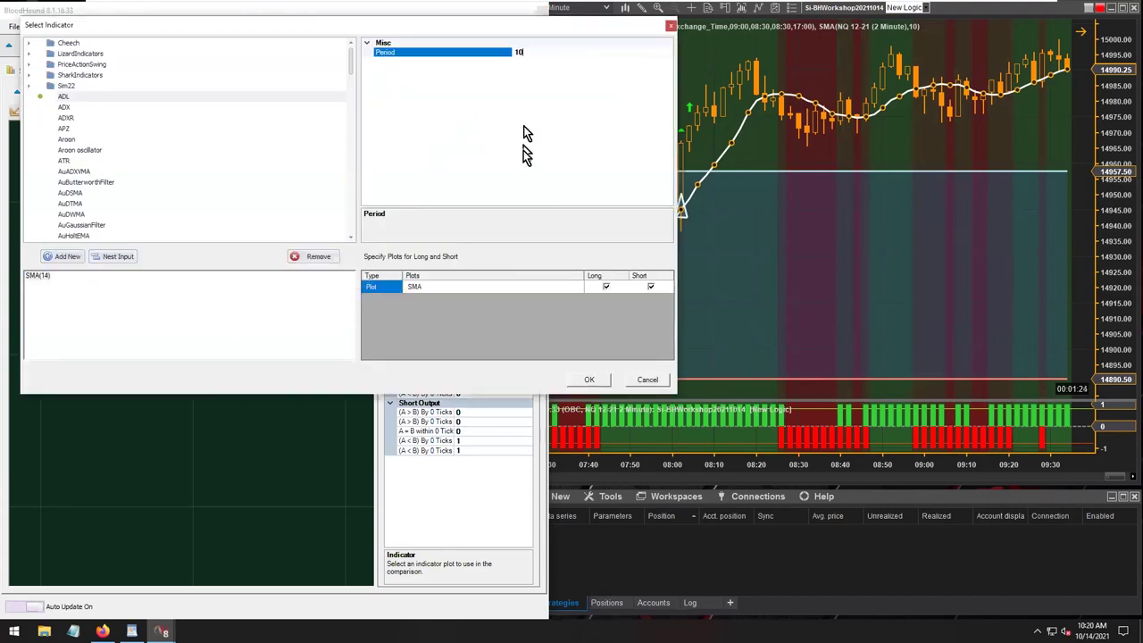
{"action": "left_click", "coordinate": [589, 382]}
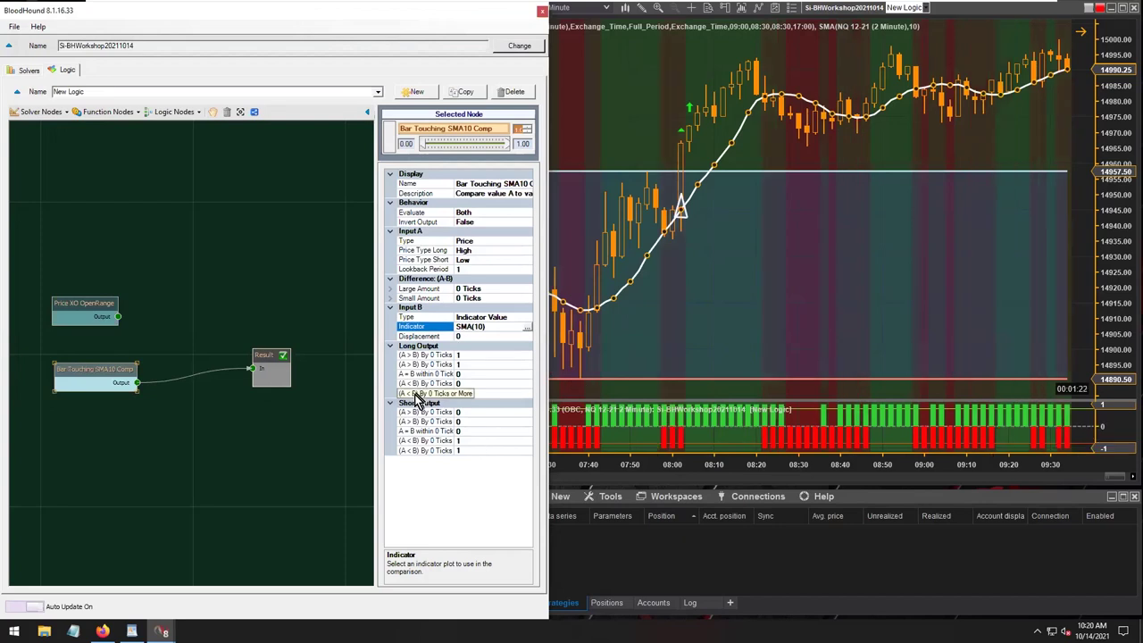
Insert a Long/Short Modifier function node between the Bar Touching SMA10 Comp solver and the Result node.
{"action": "left_click_drag", "start_coordinate": [104, 372], "coordinate": [86, 372]}
{"action": "left_click", "coordinate": [641, 263]}
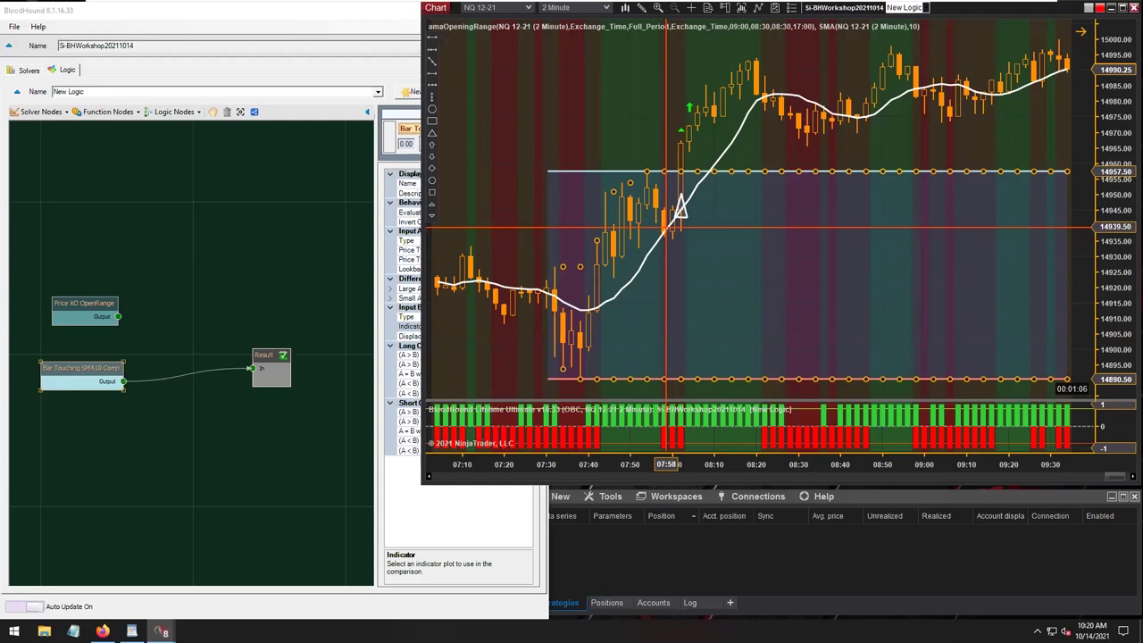
{"action": "left_click", "coordinate": [657, 241]}
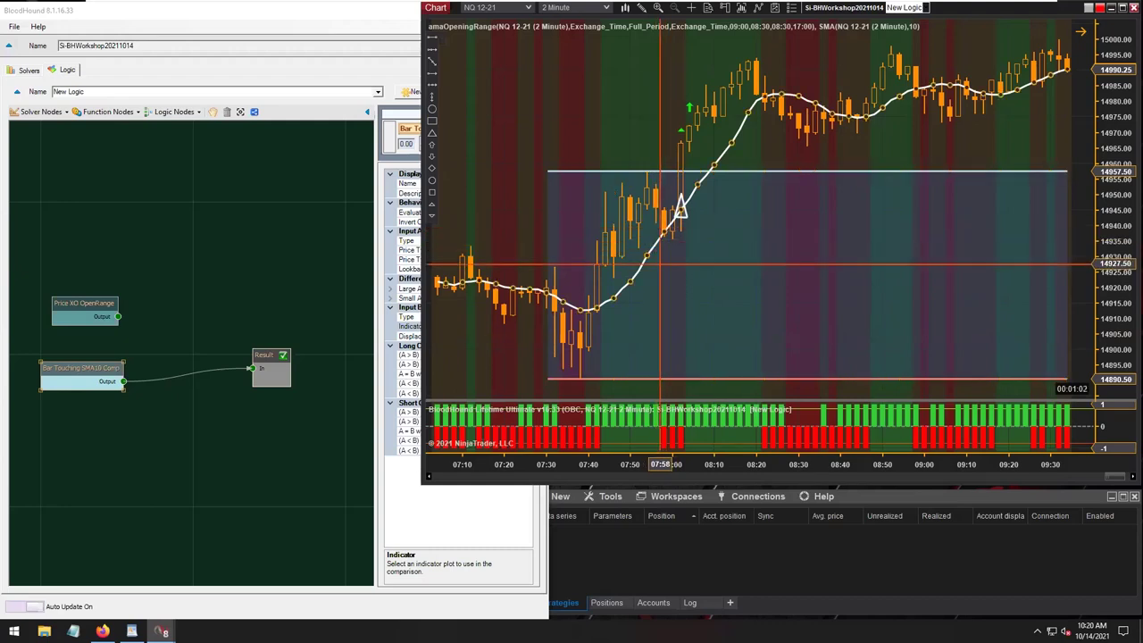
{"action": "left_click", "coordinate": [84, 370]}
{"action": "left_click_drag", "start_coordinate": [84, 371], "coordinate": [73, 371]}
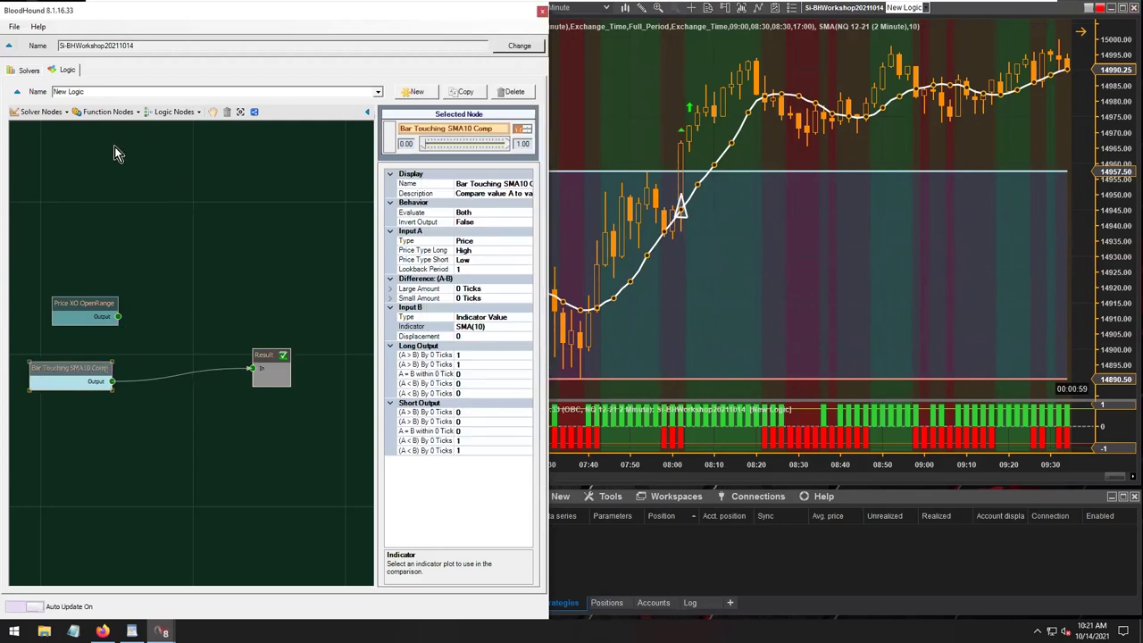
{"action": "left_click", "coordinate": [105, 112]}
{"action": "left_click", "coordinate": [108, 125]}
{"action": "left_click_drag", "start_coordinate": [205, 361], "coordinate": [174, 378]}
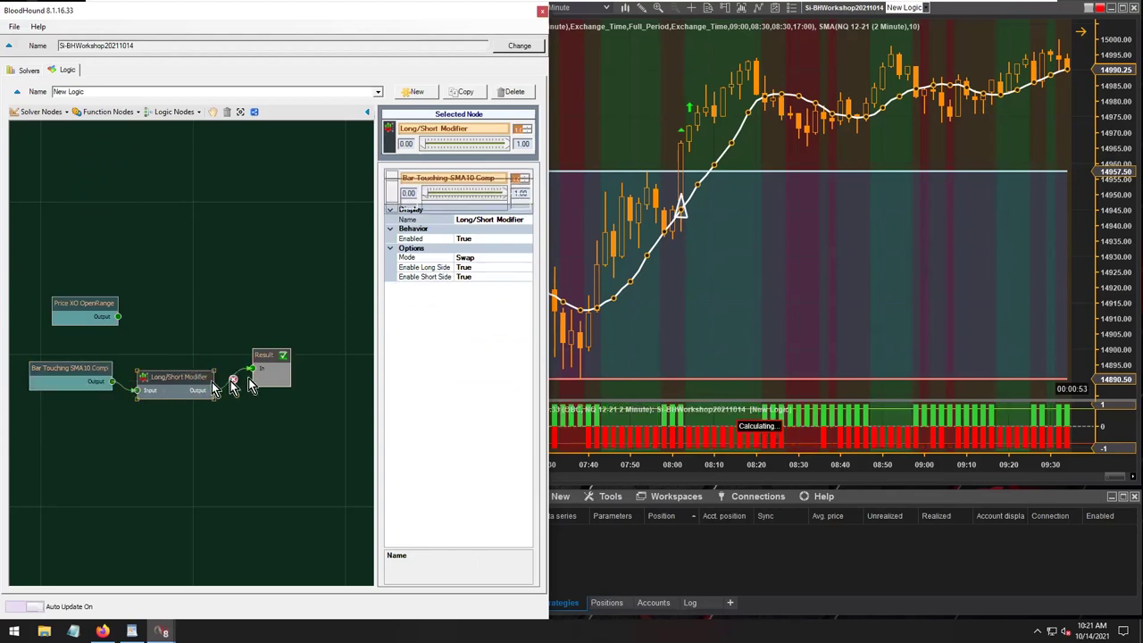
Set the Long/Short Modifier's mode to Product and rename the node "Product".
{"action": "left_click", "coordinate": [500, 267]}
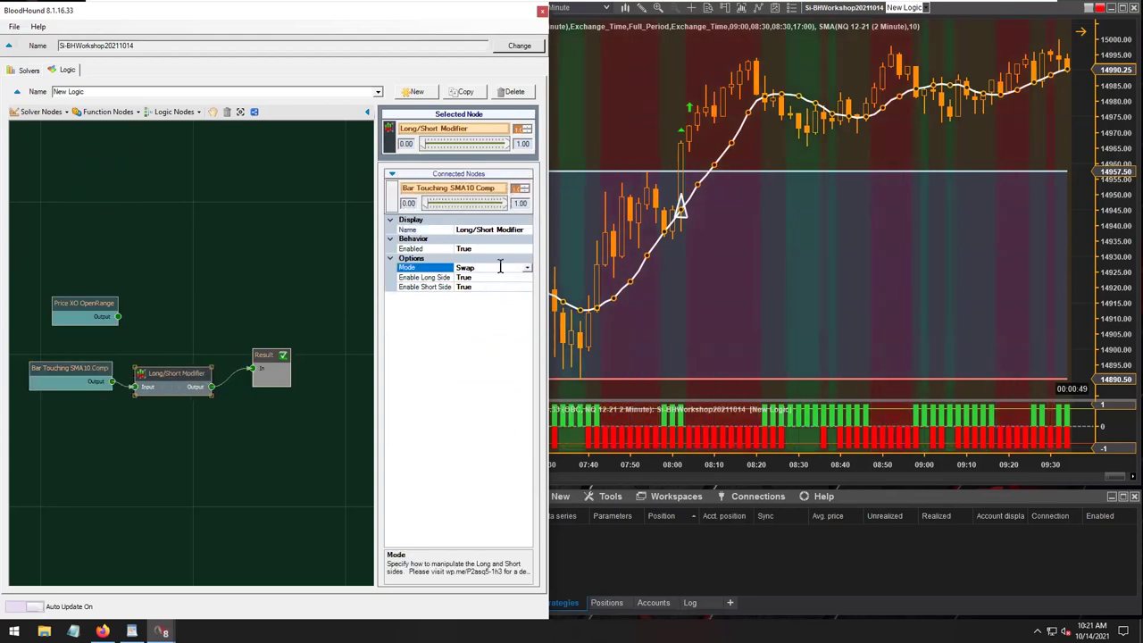
{"action": "double_click", "coordinate": [500, 267]}
{"action": "left_click", "coordinate": [480, 230]}
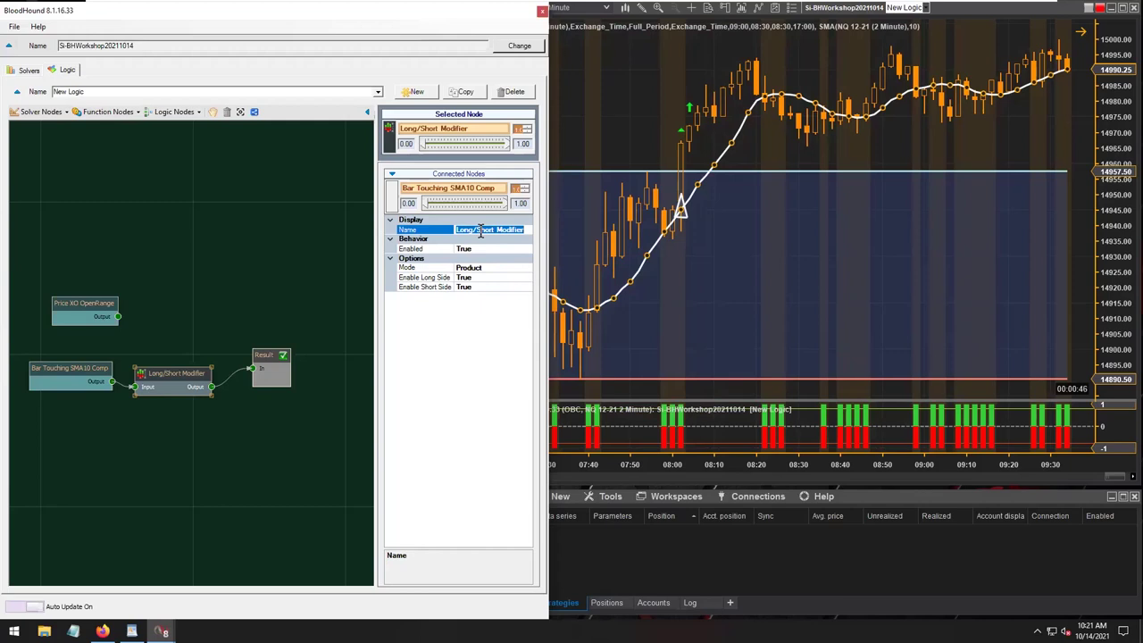
{"action": "type", "text": "Product"}
{"action": "key", "text": "Return"}
Move the Bar Touching SMA10 Comp and Product nodes together, farther from the Result node to make room.
{"action": "left_click_drag", "start_coordinate": [65, 373], "coordinate": [69, 371]}
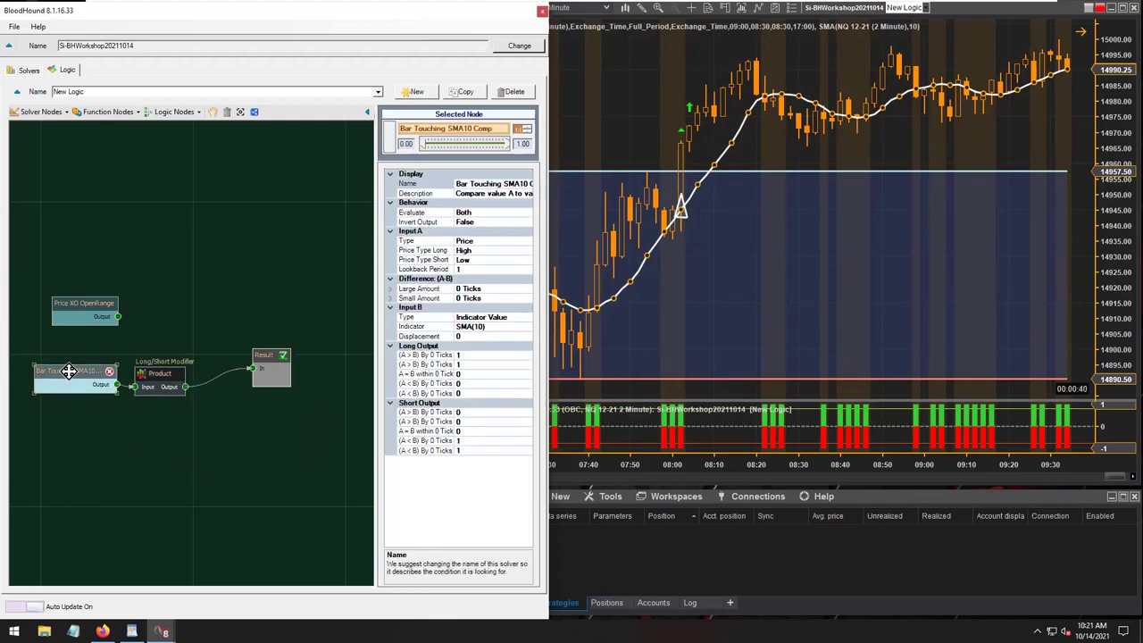
{"action": "left_click", "coordinate": [158, 375]}
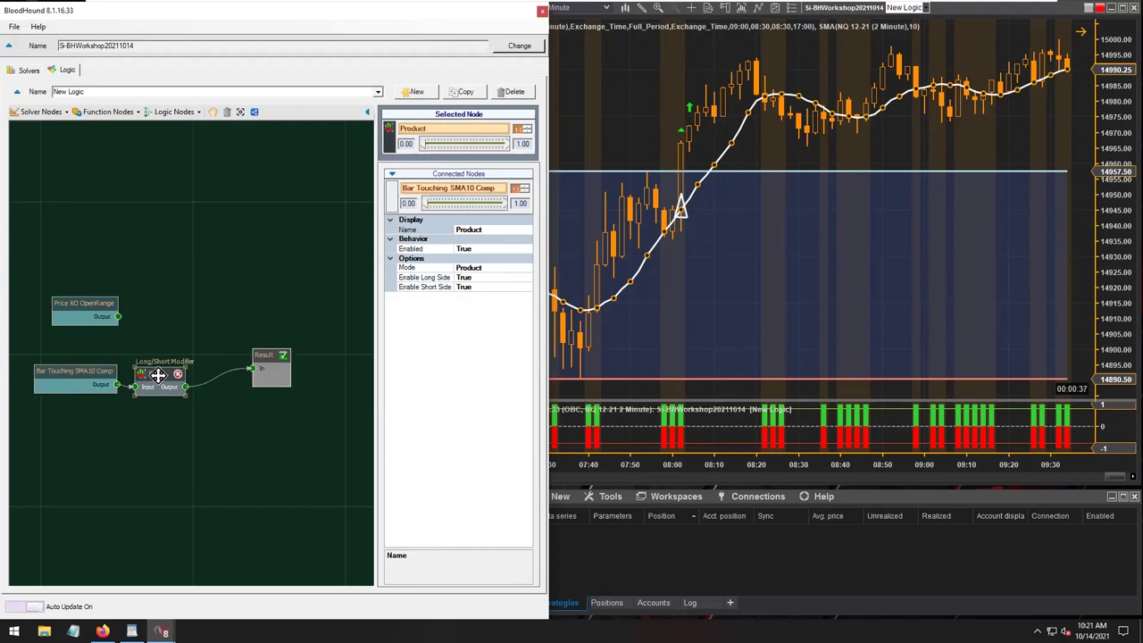
{"action": "left_click", "coordinate": [80, 374]}
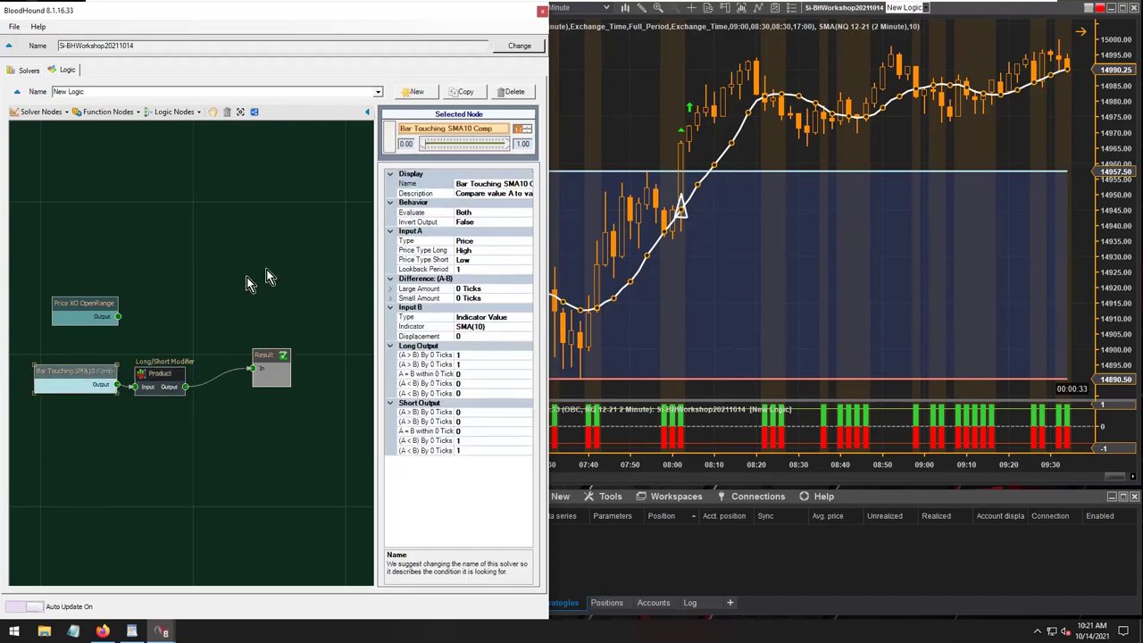
{"action": "left_click", "coordinate": [159, 375], "text": "ctrl"}
{"action": "left_click_drag", "start_coordinate": [84, 378], "coordinate": [62, 383]}
Insert an Inverter function node between Product and Result, and check the signals around the marked breakout bar on the chart.
{"action": "left_click", "coordinate": [96, 113]}
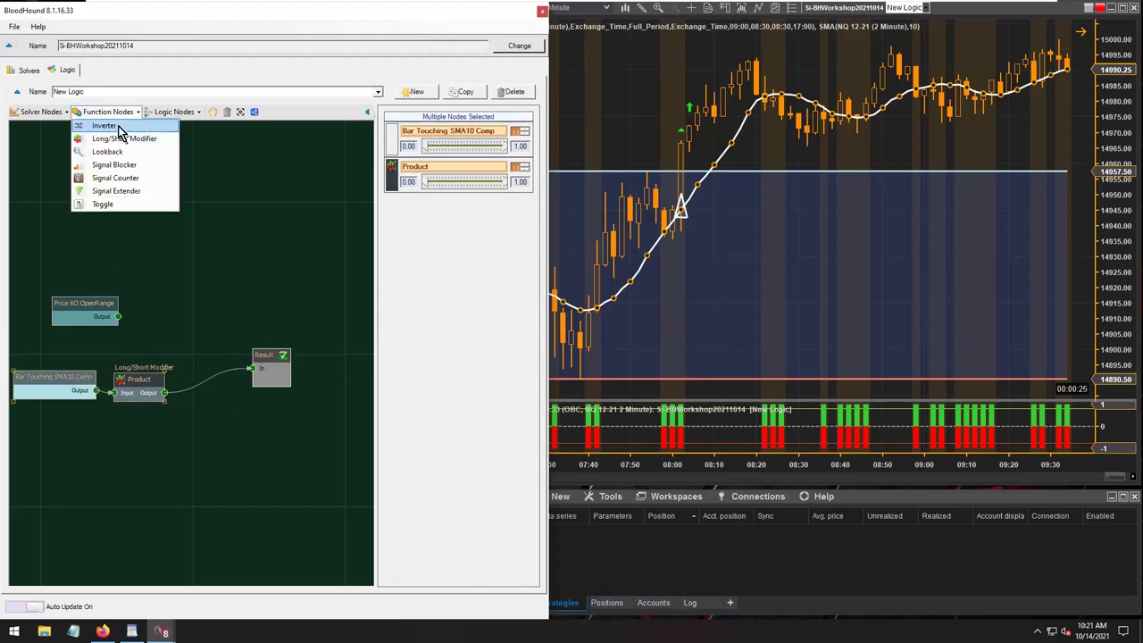
{"action": "left_click", "coordinate": [102, 125]}
{"action": "left_click_drag", "start_coordinate": [215, 357], "coordinate": [224, 442]}
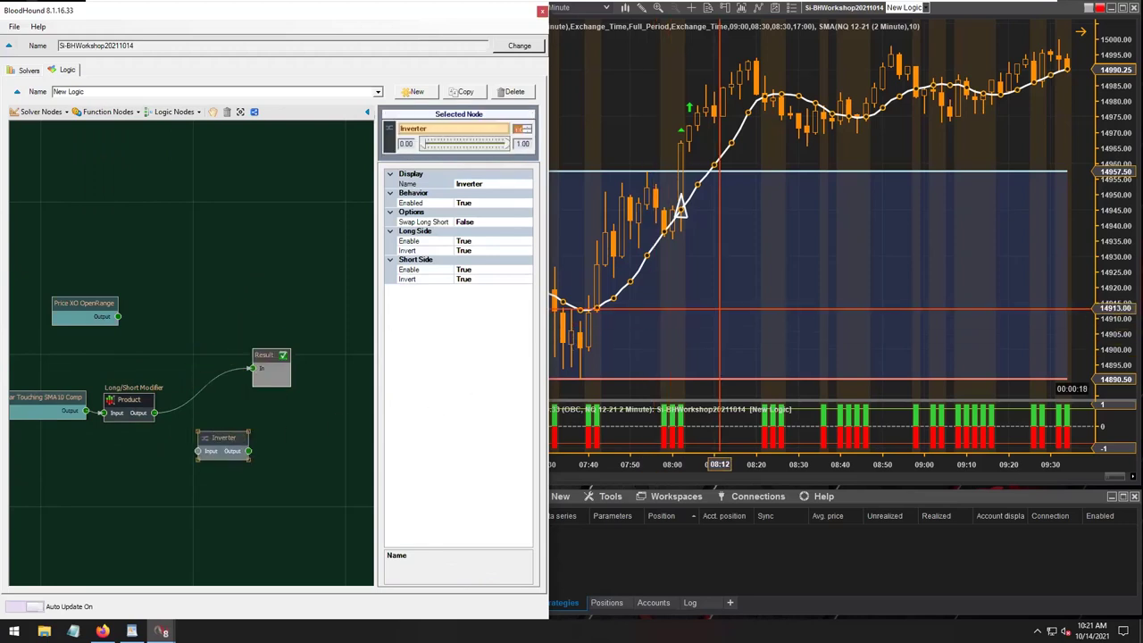
{"action": "left_click", "coordinate": [719, 308]}
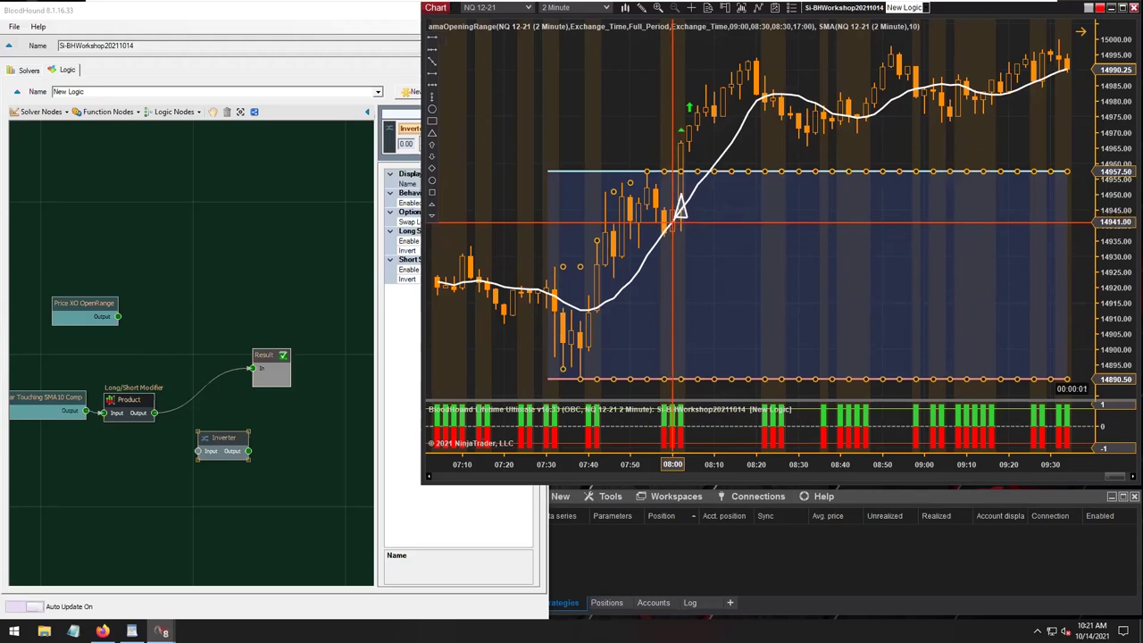
{"action": "left_click", "coordinate": [156, 413]}
{"action": "left_click_drag", "start_coordinate": [156, 413], "coordinate": [200, 403]}
{"action": "left_click", "coordinate": [679, 357]}
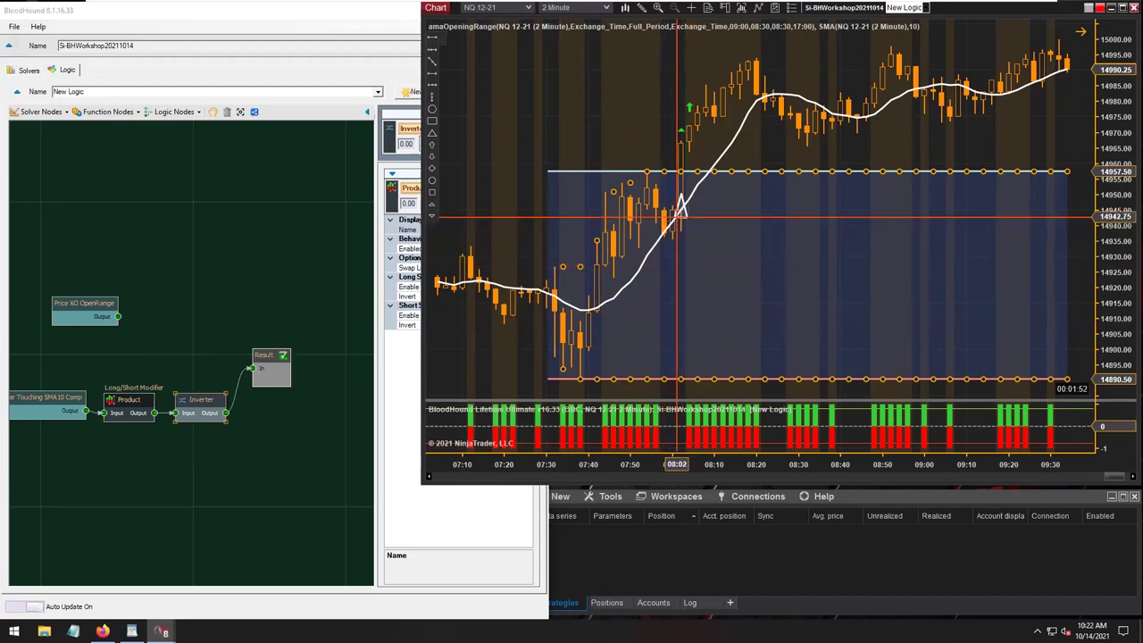
{"action": "left_click", "coordinate": [686, 202]}
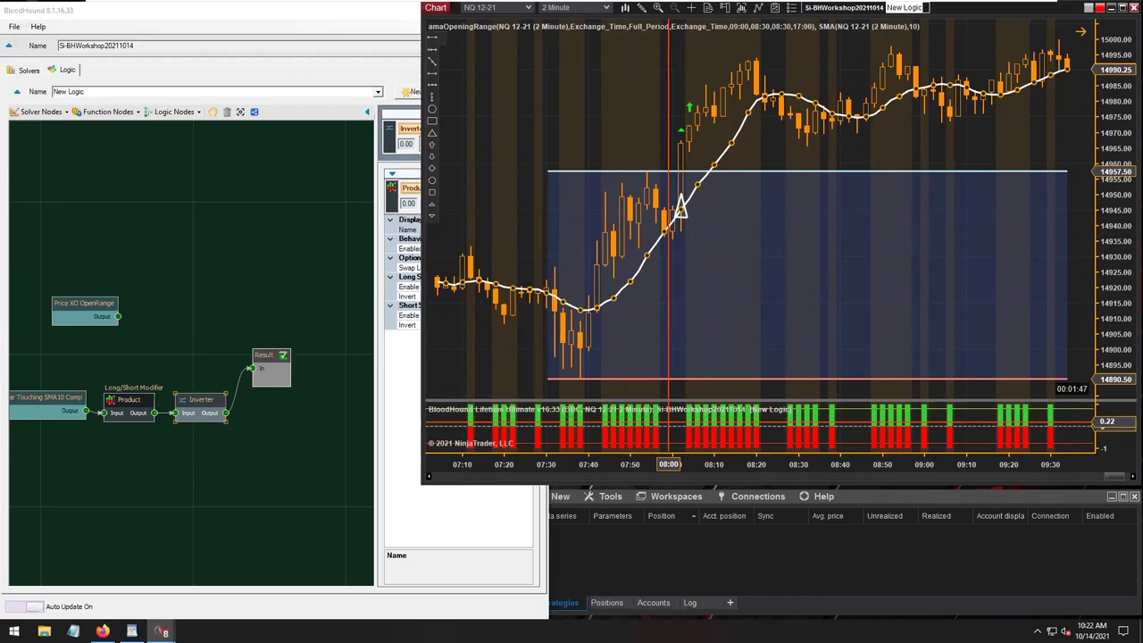
Rearrange the logic layout so Price XO OpenRange sits above the Inverter chain and the Result node is farther away.
{"action": "left_click", "coordinate": [195, 451]}
{"action": "left_click_drag", "start_coordinate": [195, 451], "coordinate": [56, 375]}
{"action": "left_click_drag", "start_coordinate": [89, 315], "coordinate": [183, 326]}
{"action": "left_click", "coordinate": [264, 375]}
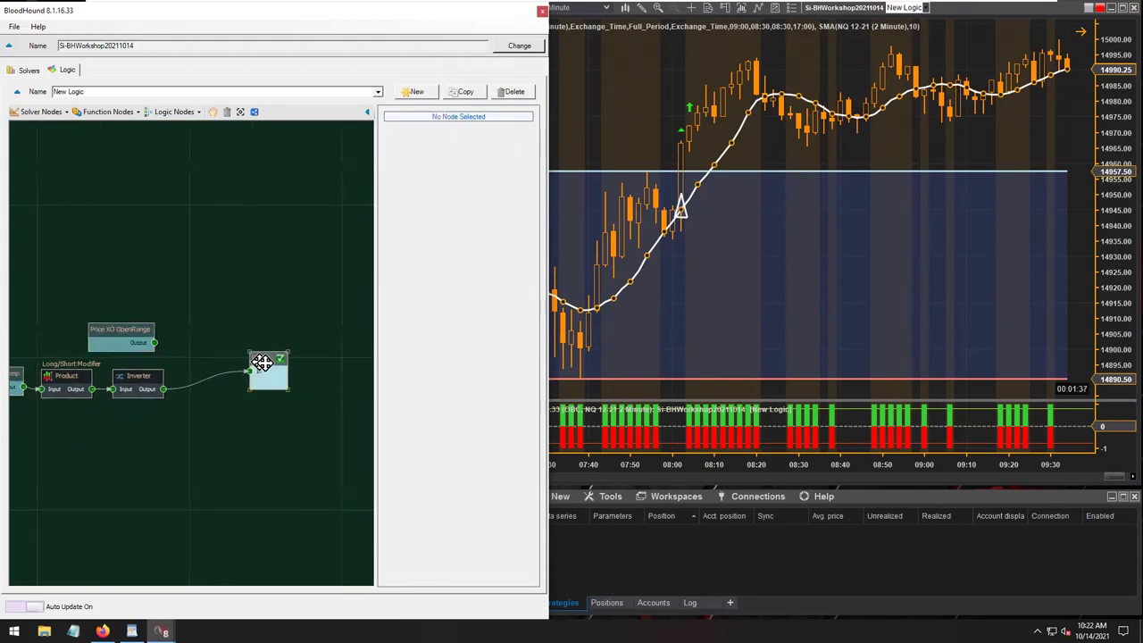
{"action": "left_click_drag", "start_coordinate": [265, 375], "coordinate": [296, 381]}
Add an And logic node fed by Price XO OpenRange and wire its output to the Result node.
{"action": "left_click", "coordinate": [174, 113]}
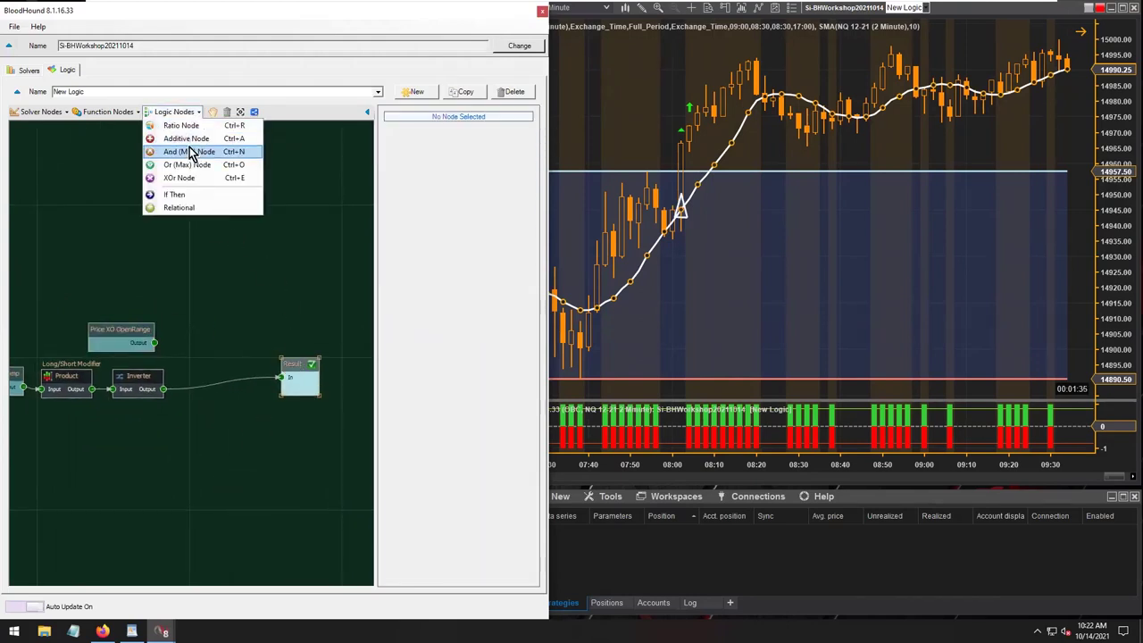
{"action": "left_click", "coordinate": [190, 154]}
{"action": "left_click_drag", "start_coordinate": [221, 357], "coordinate": [154, 341]}
{"action": "left_click_drag", "start_coordinate": [237, 350], "coordinate": [215, 343]}
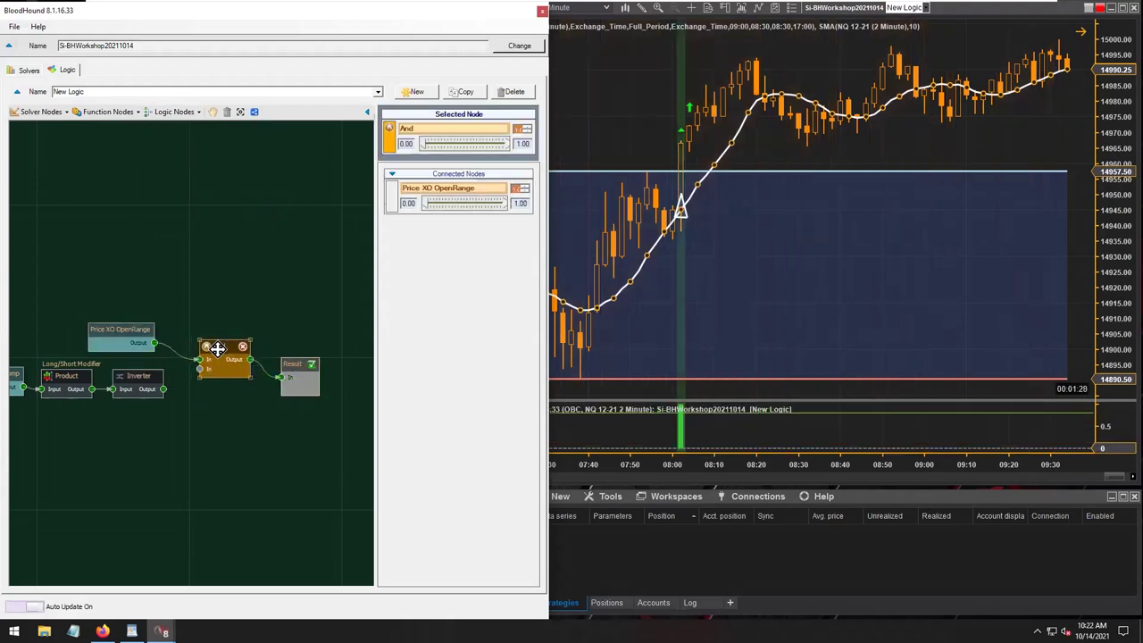
Wire the Inverter node's output into the second input of the And node.
{"action": "left_click_drag", "start_coordinate": [696, 174], "coordinate": [1040, 192]}
{"action": "scroll", "coordinate": [1018, 214], "scroll_direction": "up", "scroll_amount": 3}
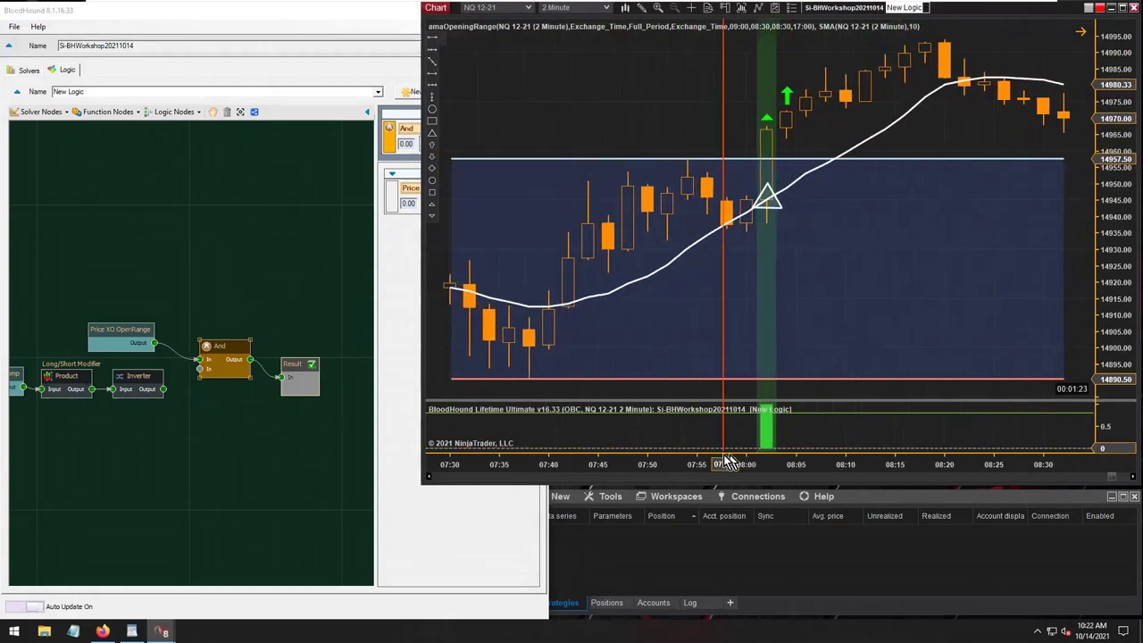
{"action": "scroll", "coordinate": [973, 232], "scroll_direction": "up", "scroll_amount": 2}
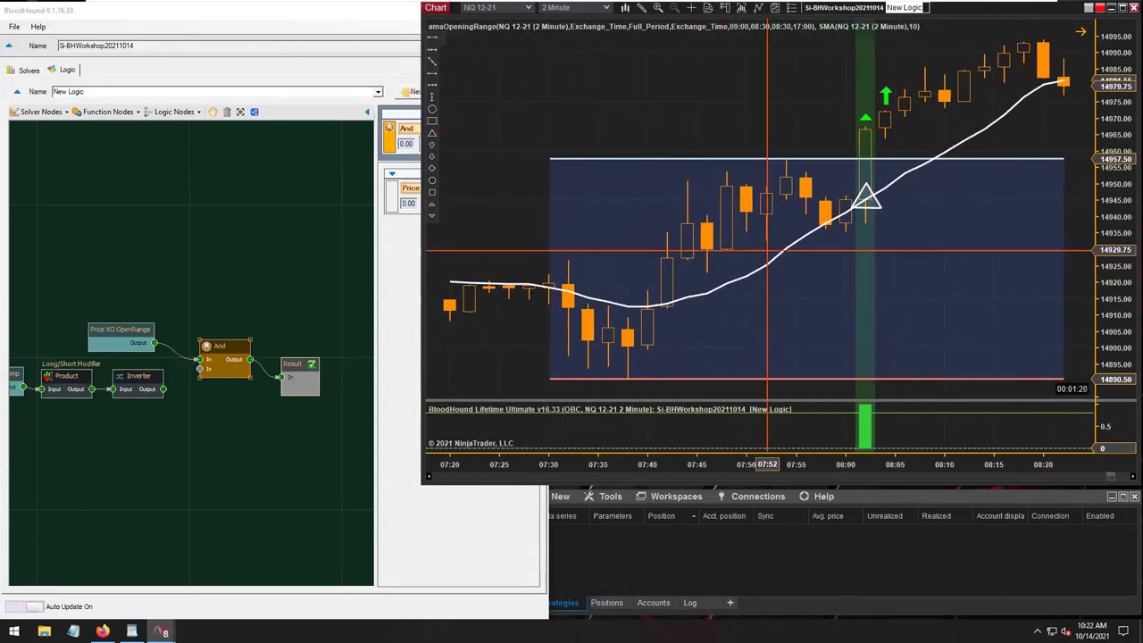
{"action": "left_click", "coordinate": [188, 409]}
{"action": "left_click_drag", "start_coordinate": [163, 389], "coordinate": [198, 367]}
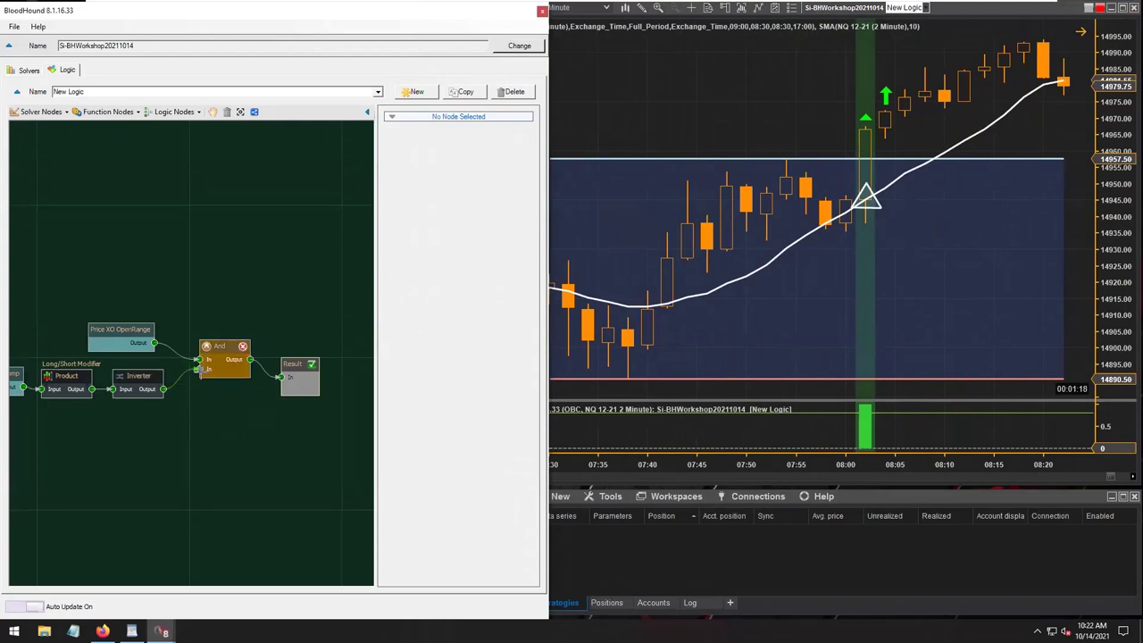
{"action": "left_click", "coordinate": [127, 375]}
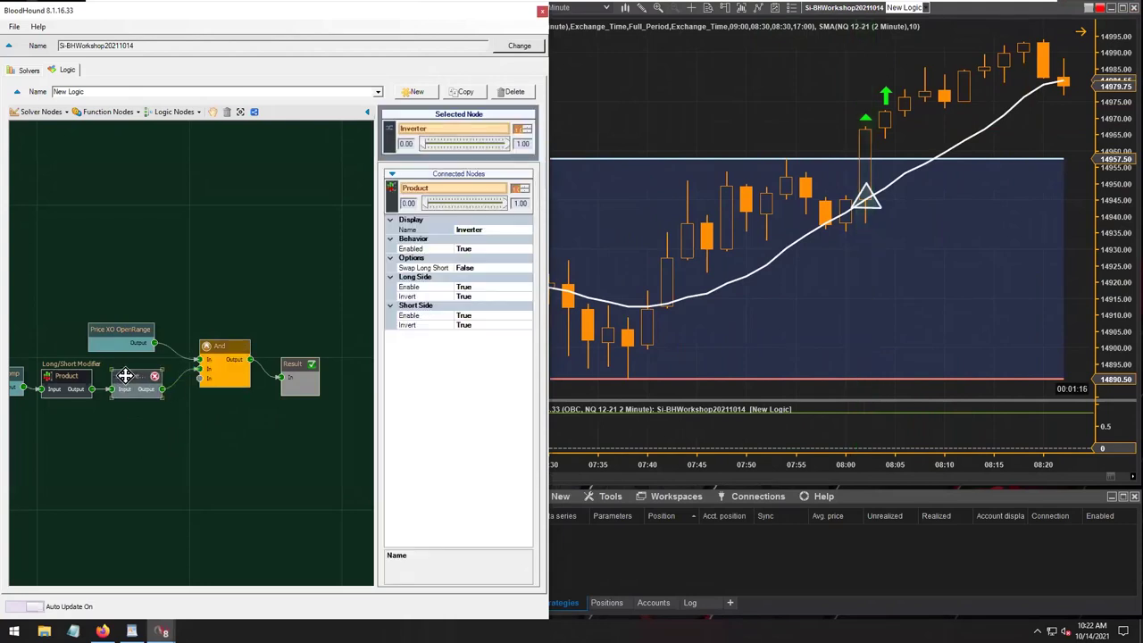
Move the Price XO OpenRange node slightly higher above the Inverter chain.
{"action": "left_click_drag", "start_coordinate": [82, 466], "coordinate": [165, 480]}
{"action": "left_click_drag", "start_coordinate": [198, 324], "coordinate": [202, 313]}
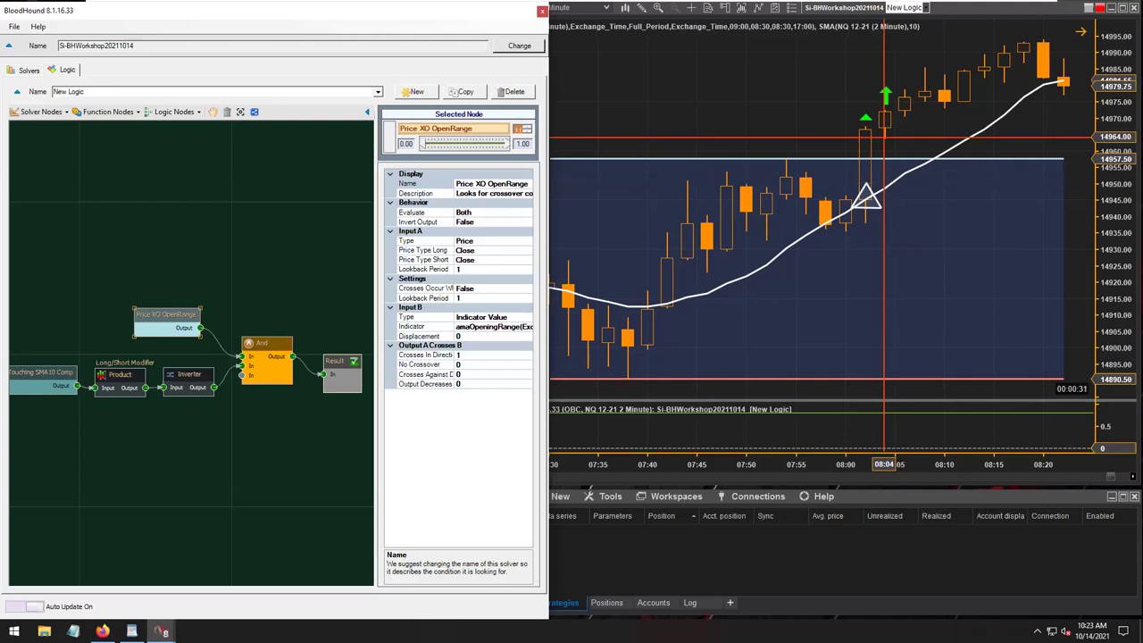
{"action": "left_click", "coordinate": [956, 146]}
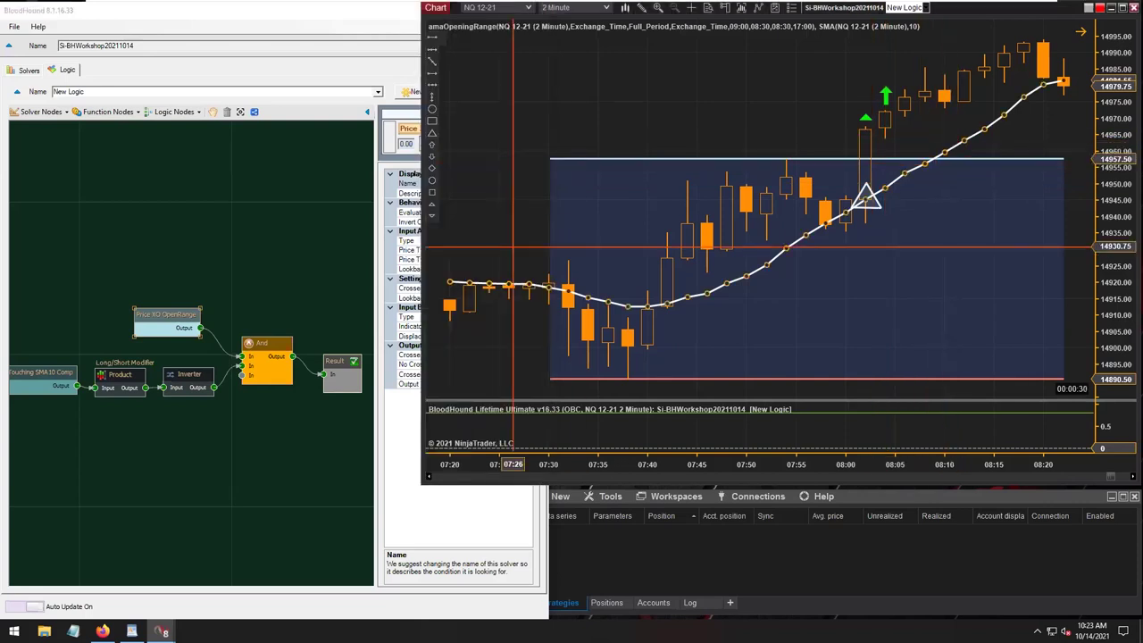
Add a Toggle function node fed by Price XO OpenRange and connect its output to the Result node in place of And.
{"action": "left_click", "coordinate": [107, 113]}
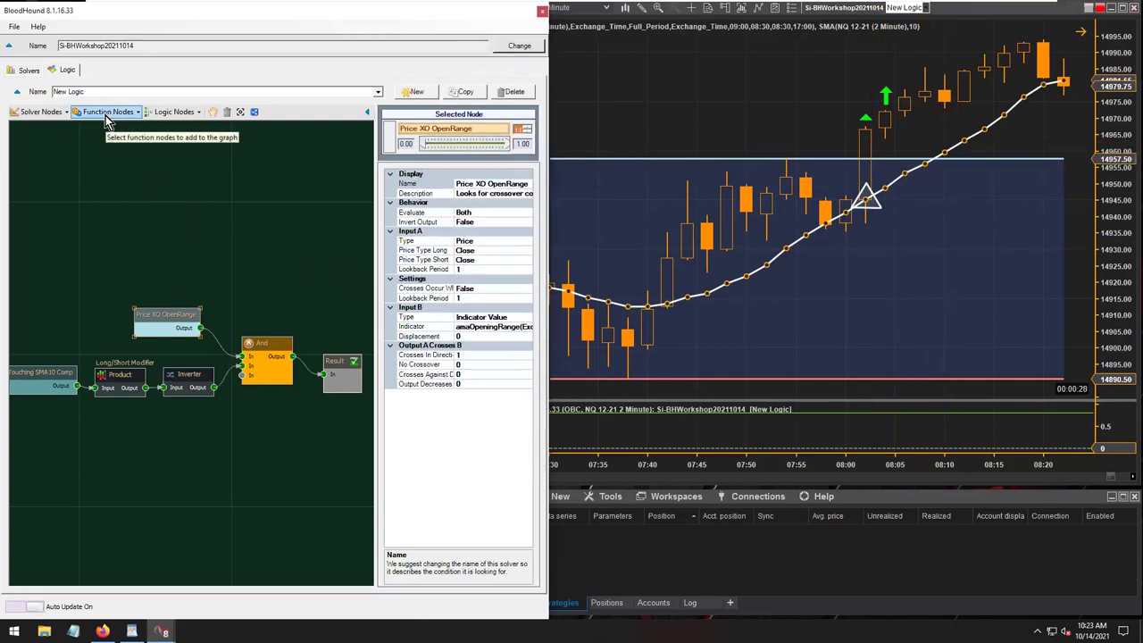
{"action": "left_click", "coordinate": [105, 114]}
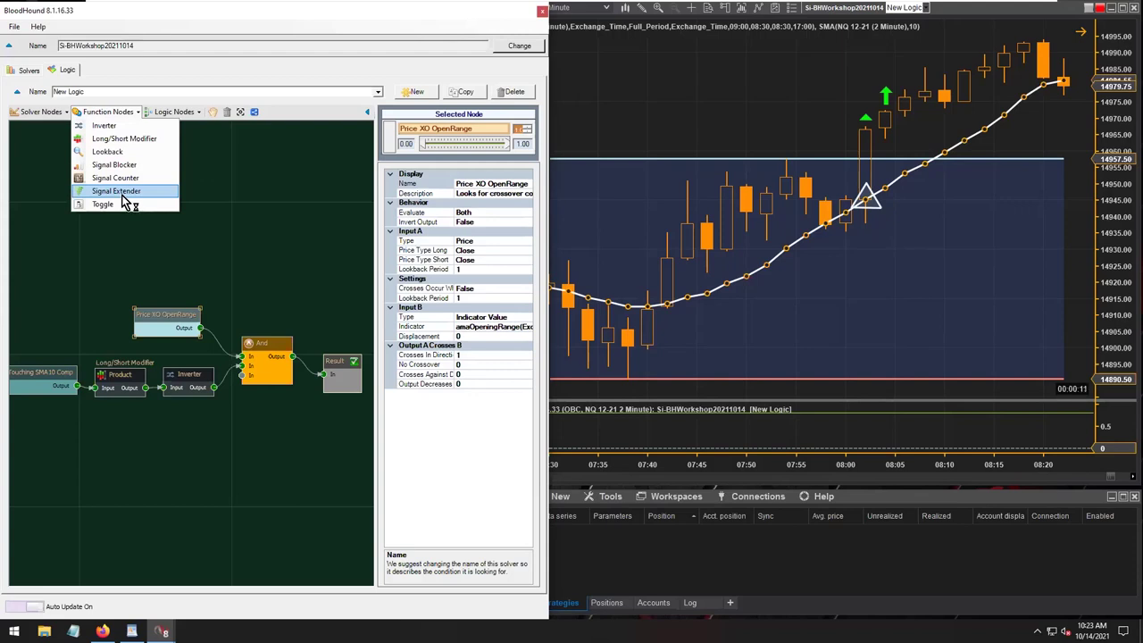
{"action": "left_click_drag", "start_coordinate": [125, 201], "coordinate": [158, 315]}
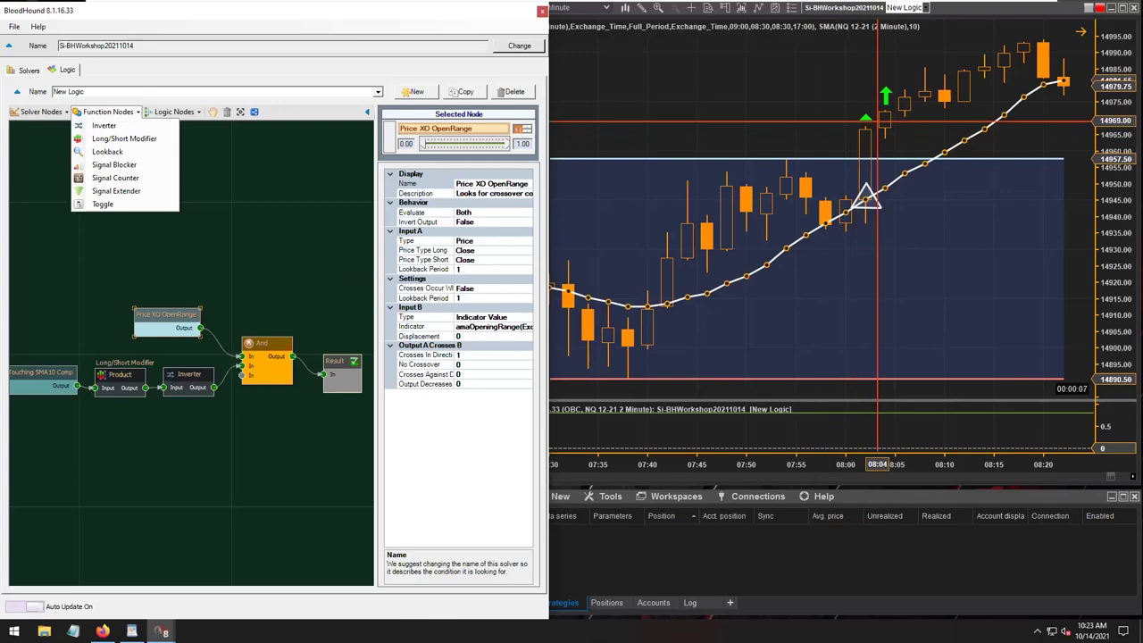
{"action": "left_click", "coordinate": [103, 205]}
{"action": "left_click", "coordinate": [263, 270]}
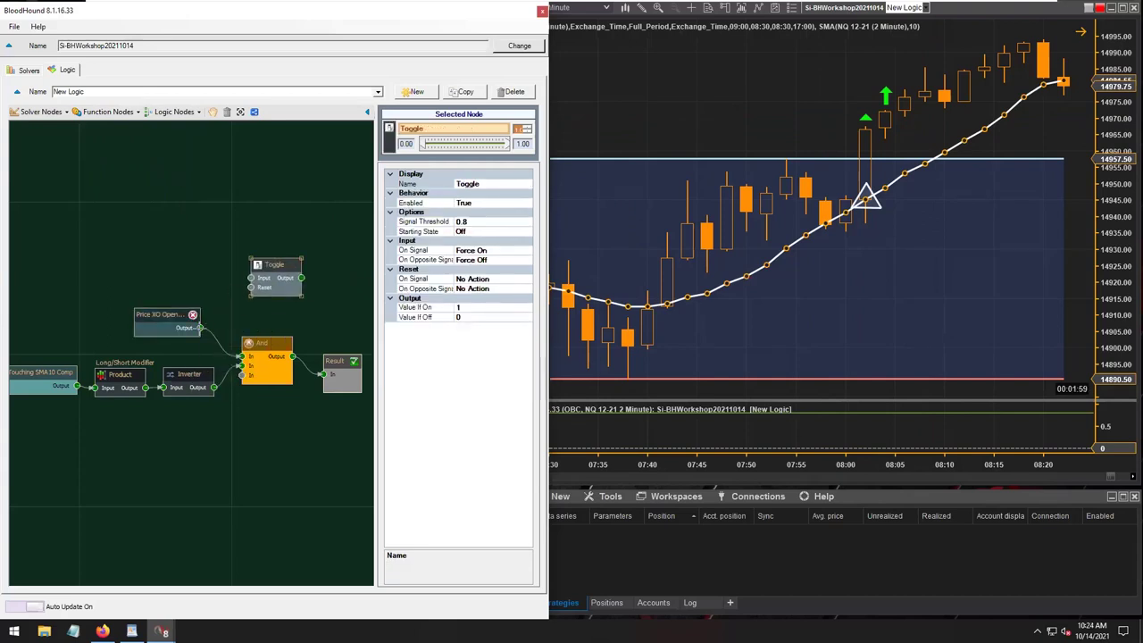
{"action": "left_click_drag", "start_coordinate": [200, 328], "coordinate": [241, 375]}
{"action": "left_click_drag", "start_coordinate": [200, 328], "coordinate": [251, 278]}
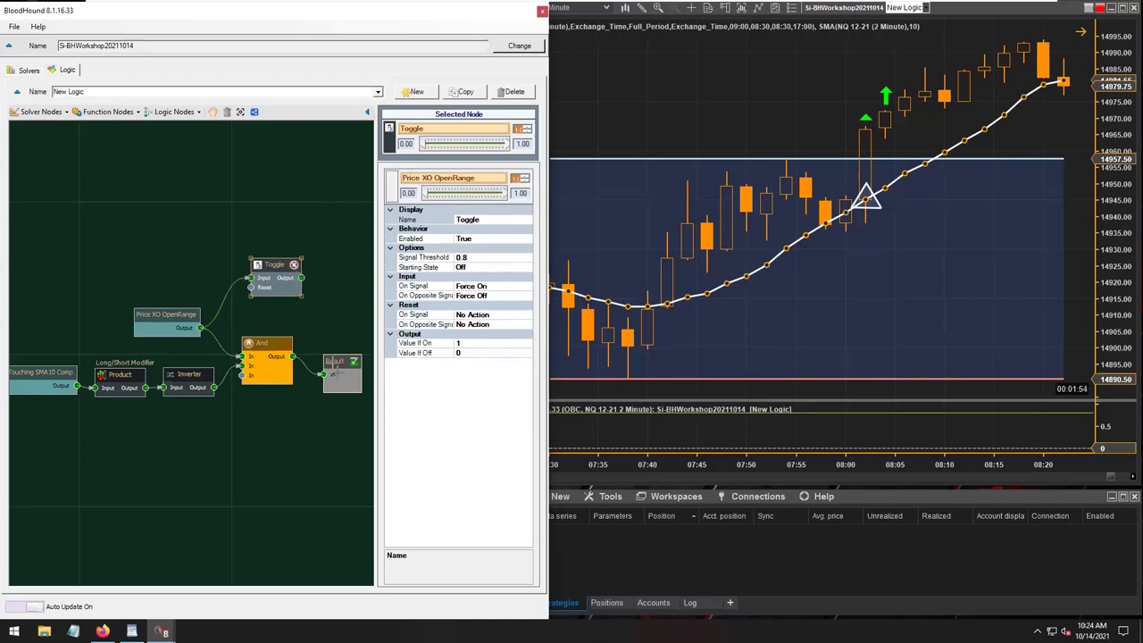
{"action": "left_click_drag", "start_coordinate": [300, 278], "coordinate": [325, 373]}
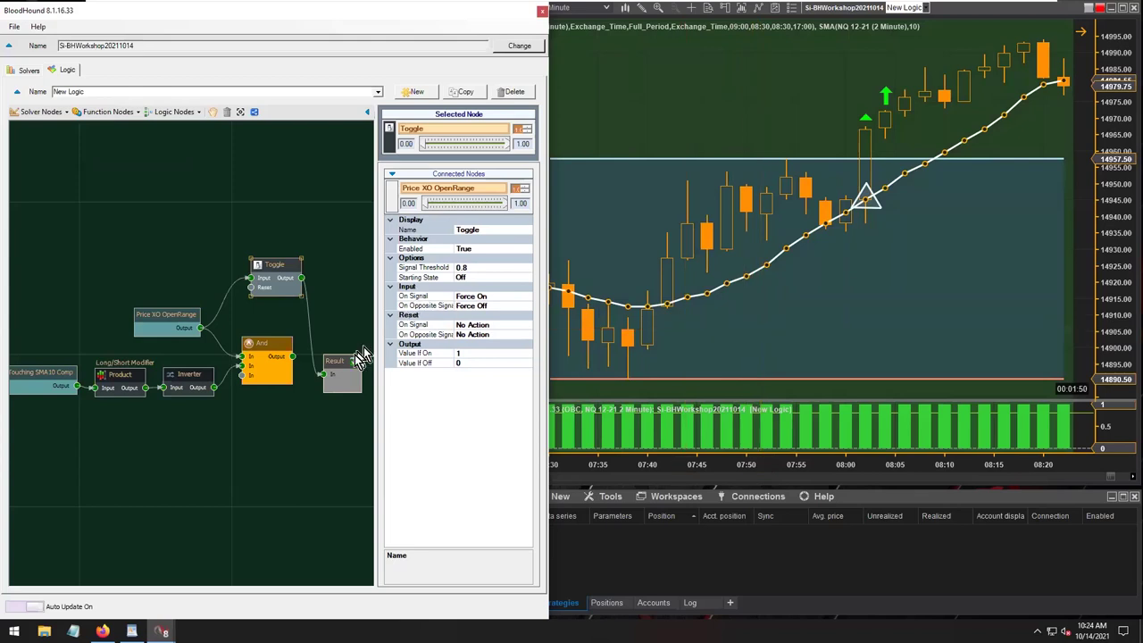
Move the Result node up beside the Toggle node and show the Toggle's properties.
{"action": "left_click_drag", "start_coordinate": [284, 366], "coordinate": [299, 264]}
{"action": "left_click", "coordinate": [277, 470]}
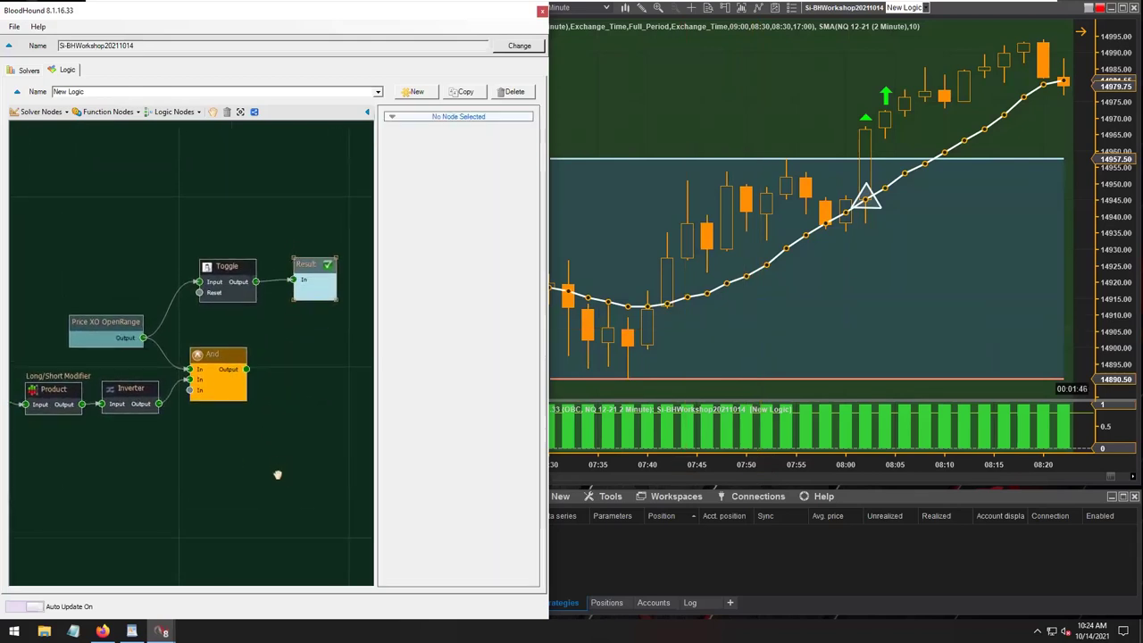
{"action": "left_click", "coordinate": [223, 268]}
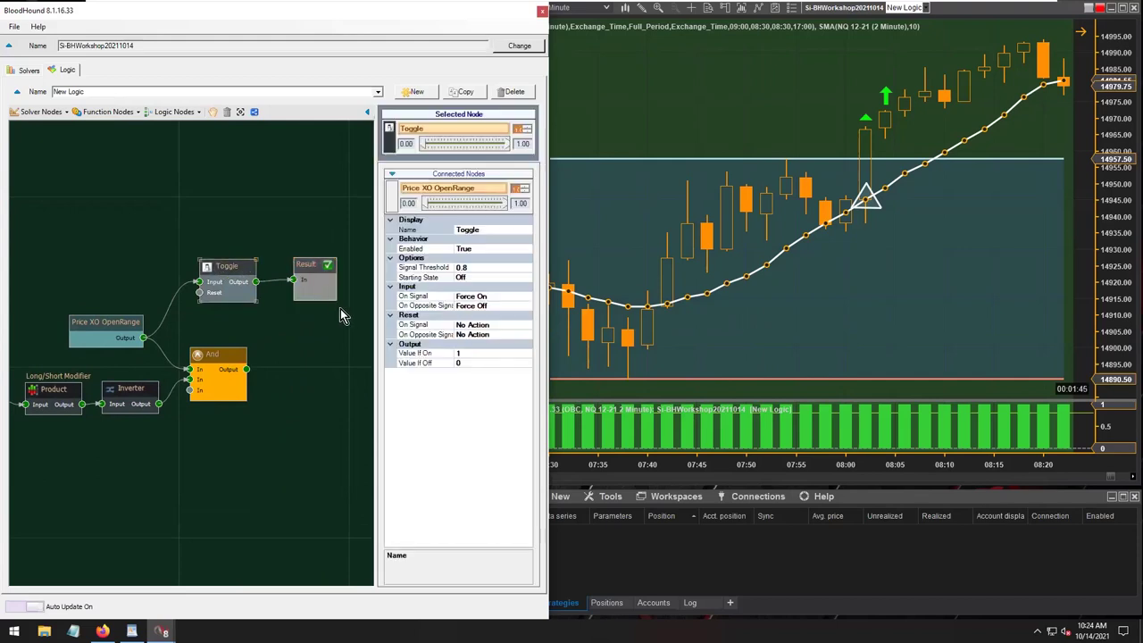
Adjust the height of the BloodHound indicator panel and examine the Toggle's signals around the opening range breakout bars.
{"action": "left_click", "coordinate": [849, 332]}
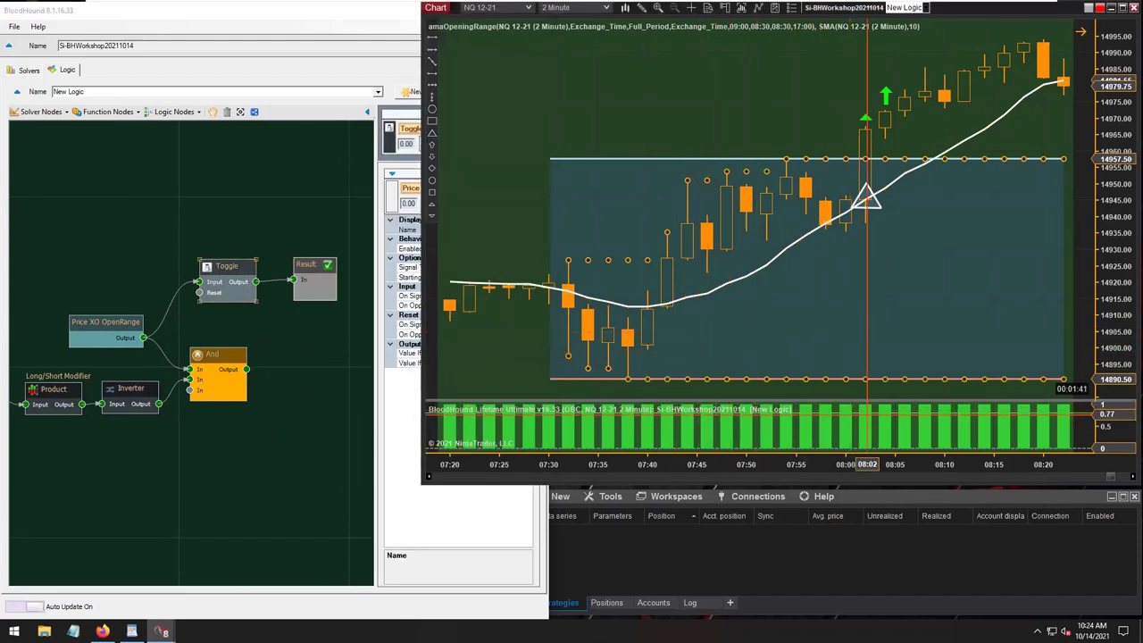
{"action": "left_click_drag", "start_coordinate": [688, 402], "coordinate": [683, 337]}
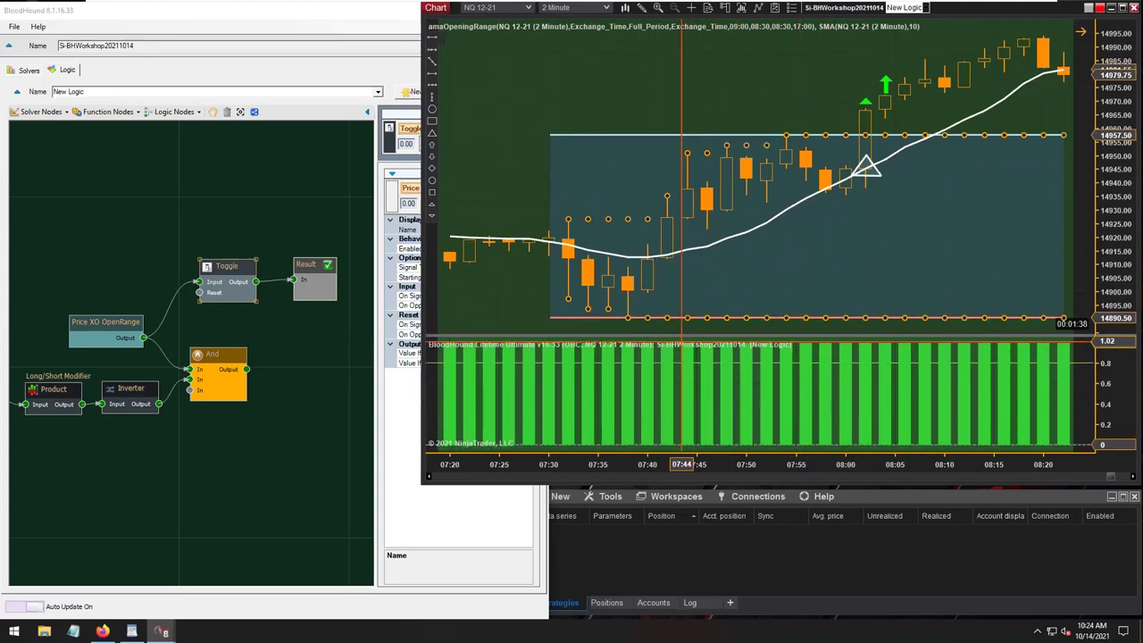
{"action": "left_click_drag", "start_coordinate": [879, 339], "coordinate": [875, 384]}
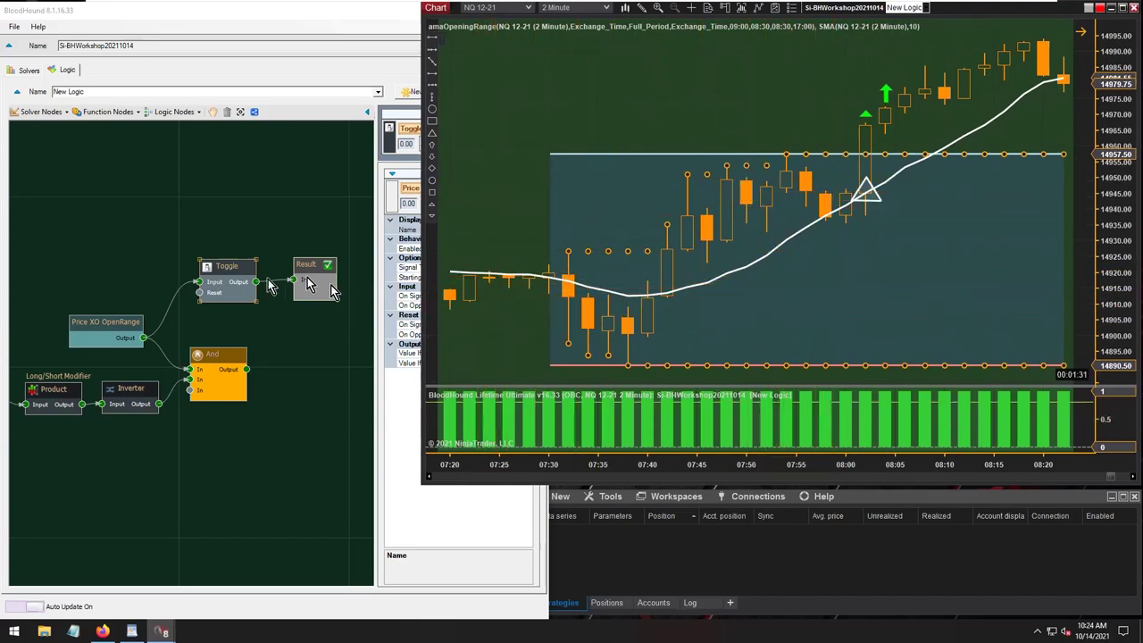
{"action": "mouse_move", "coordinate": [107, 321]}
{"action": "left_mouse_down"}
{"action": "mouse_move", "coordinate": [102, 308]}
{"action": "mouse_move", "coordinate": [79, 323]}
{"action": "mouse_move", "coordinate": [106, 318]}
{"action": "left_mouse_up"}
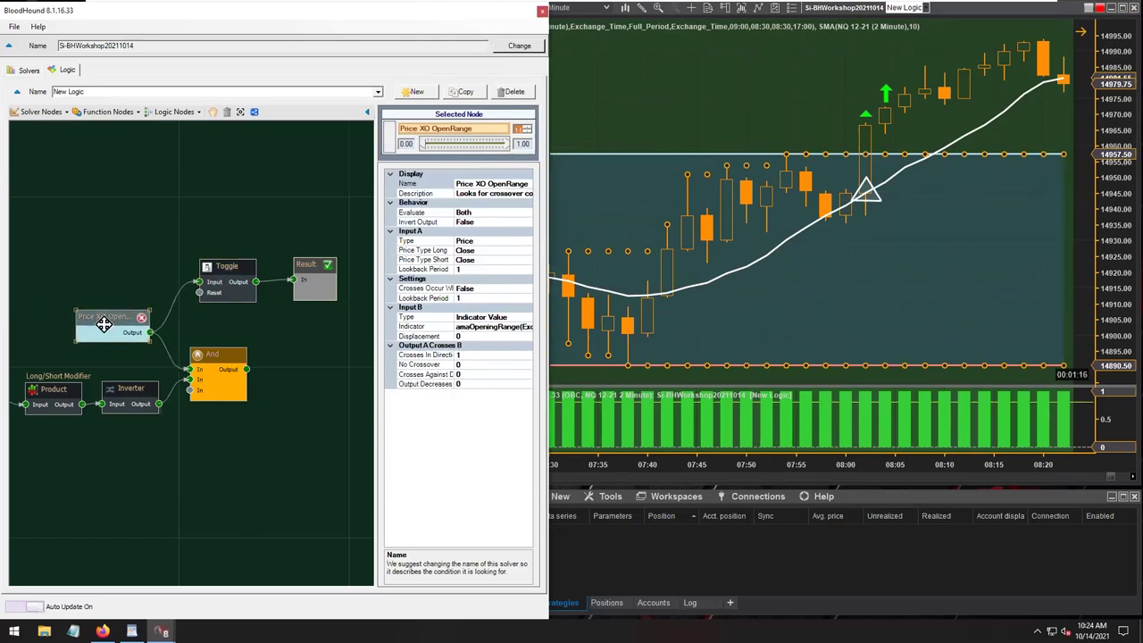
{"action": "left_click_drag", "start_coordinate": [103, 324], "coordinate": [94, 325]}
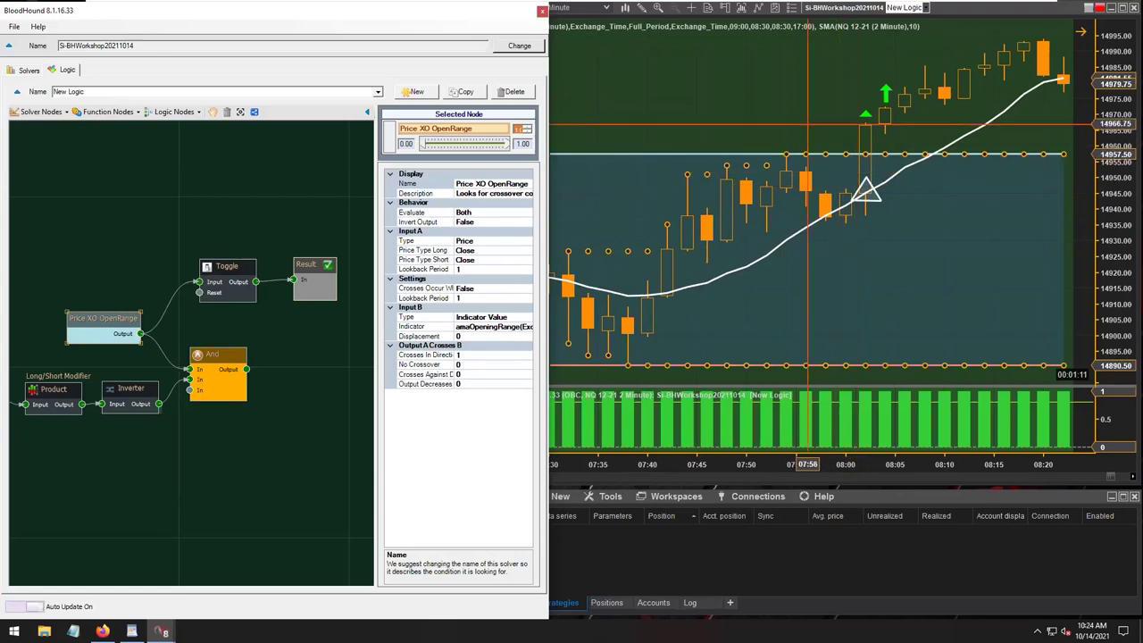
{"action": "left_click", "coordinate": [873, 134]}
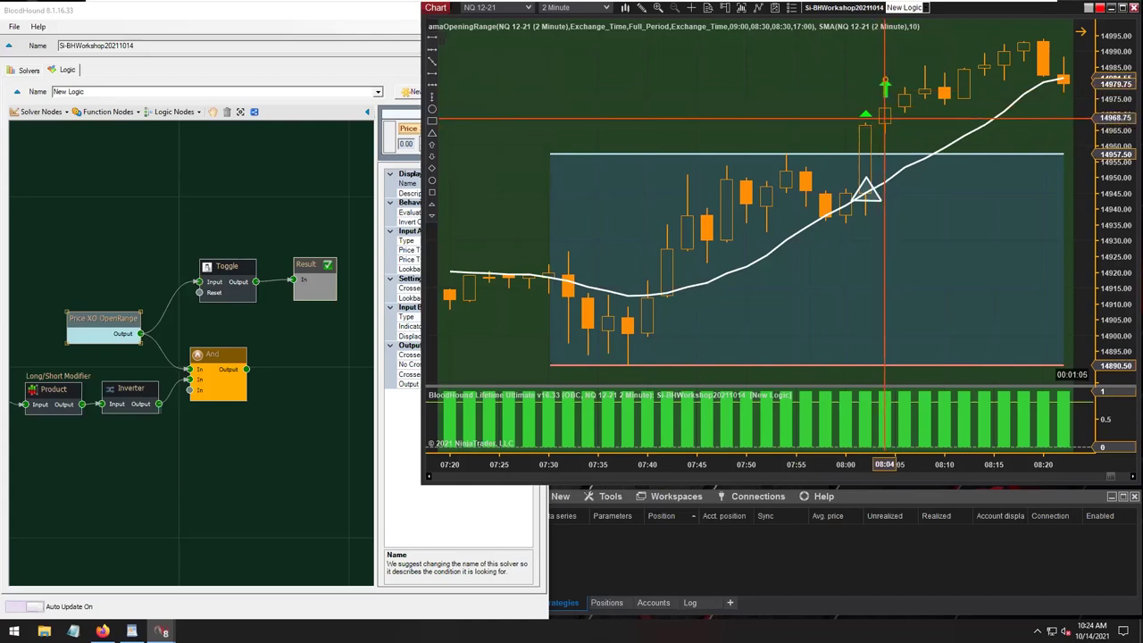
{"action": "left_click", "coordinate": [891, 156]}
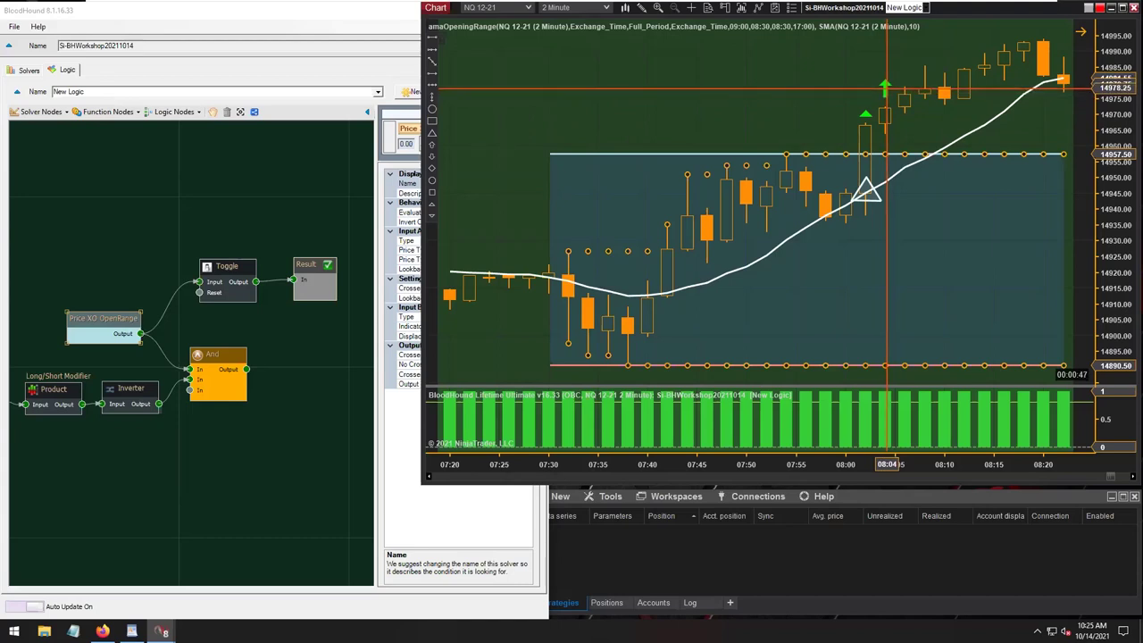
Check the Toggle's Reset settings and delete the Toggle node from the logic.
{"action": "left_click_drag", "start_coordinate": [219, 268], "coordinate": [212, 270]}
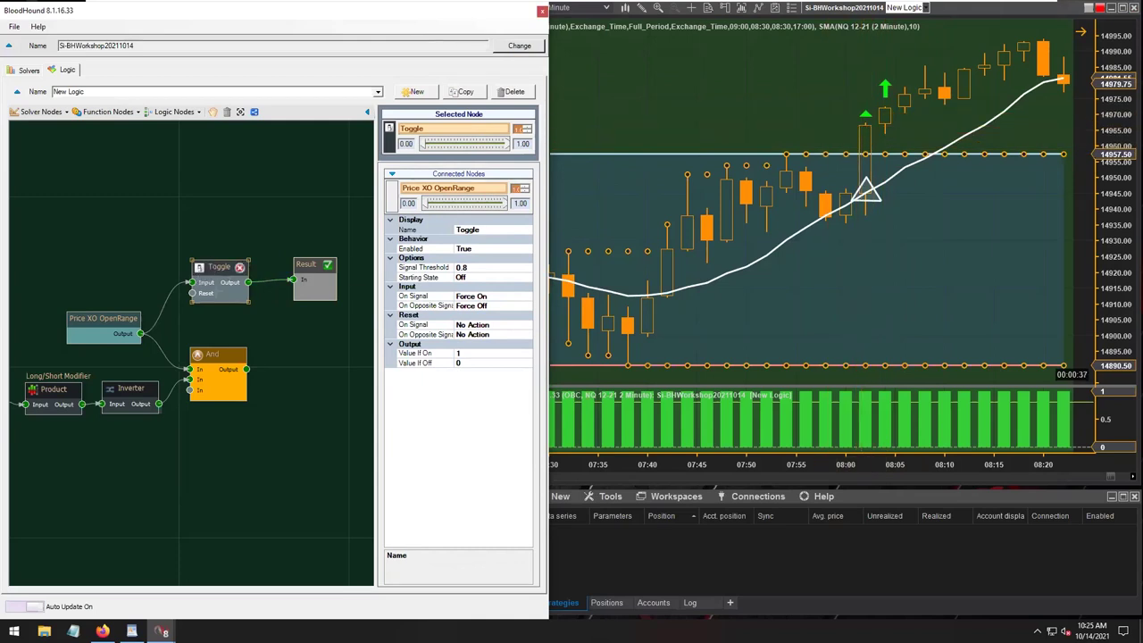
{"action": "left_click", "coordinate": [423, 326]}
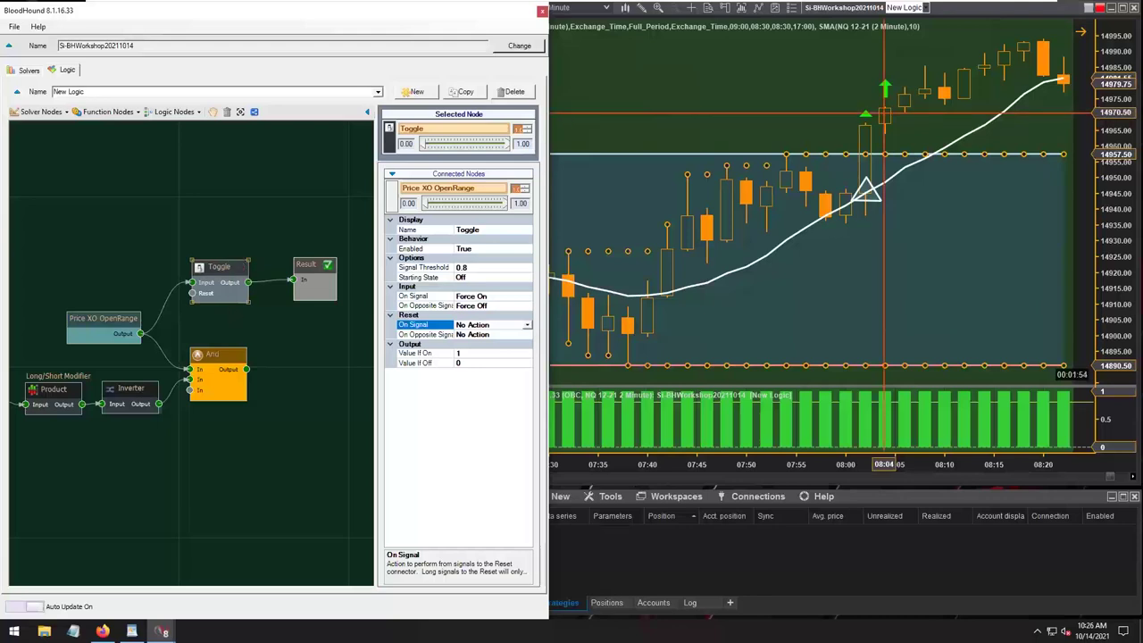
{"action": "left_click_drag", "start_coordinate": [226, 266], "coordinate": [225, 262]}
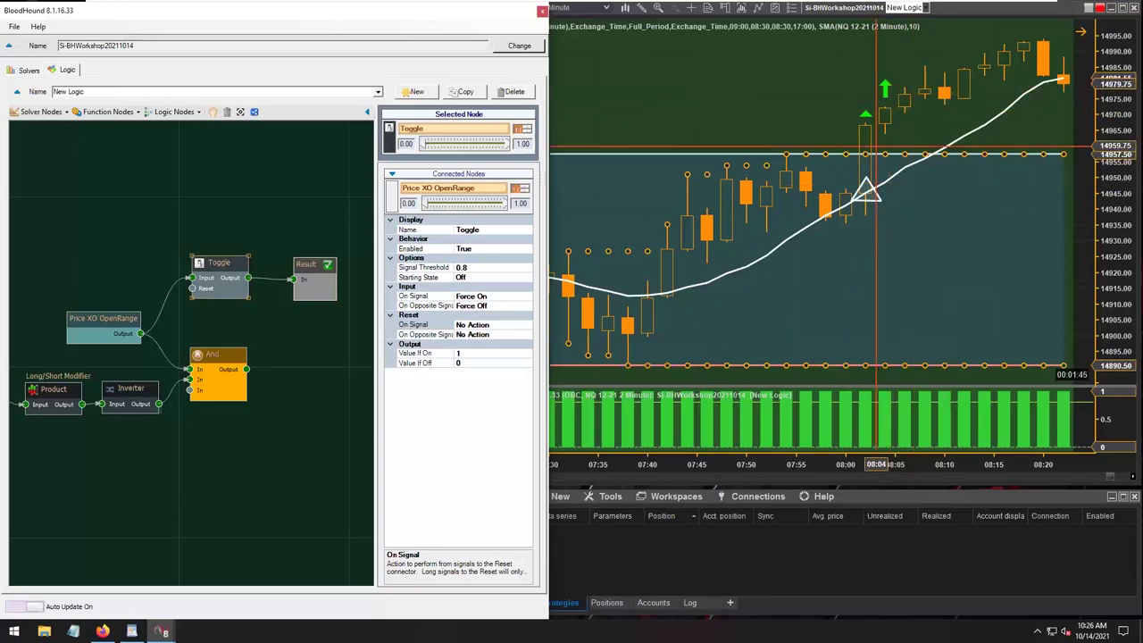
{"action": "left_click", "coordinate": [239, 264]}
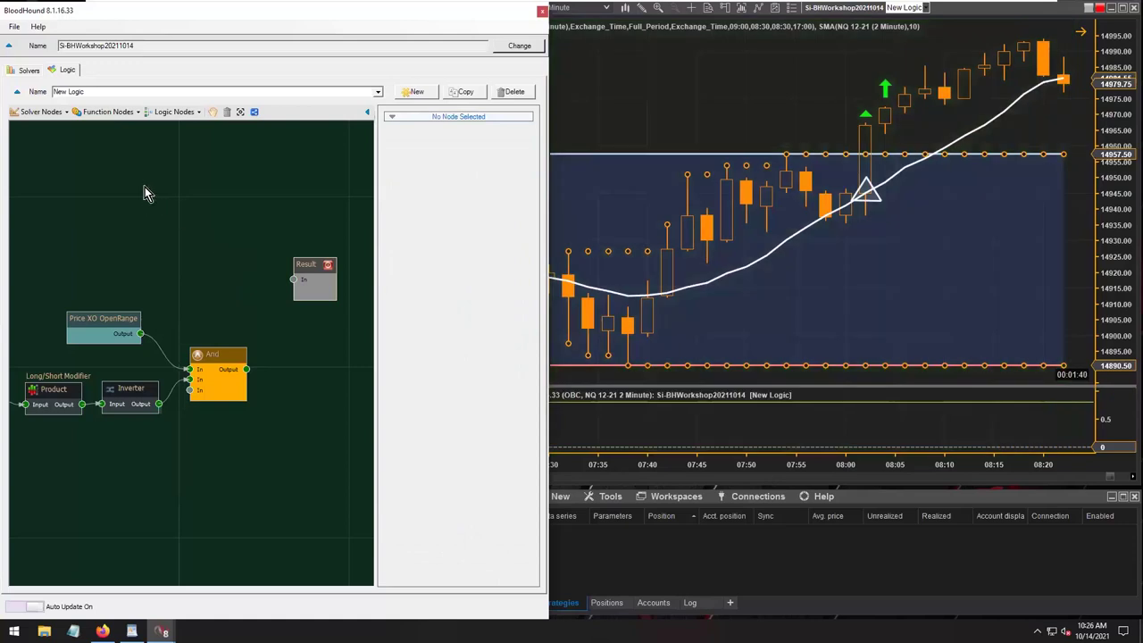
Add a Signal Extender function node and feed it from the Price XO OpenRange output.
{"action": "left_click", "coordinate": [121, 113]}
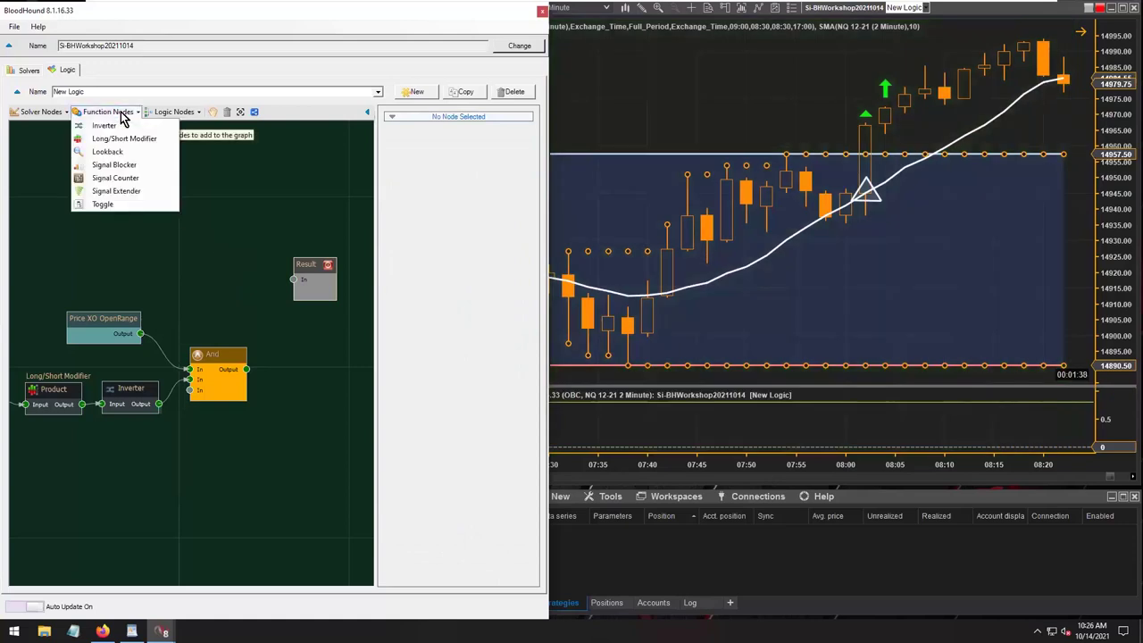
{"action": "left_click", "coordinate": [116, 190]}
{"action": "left_click", "coordinate": [203, 246]}
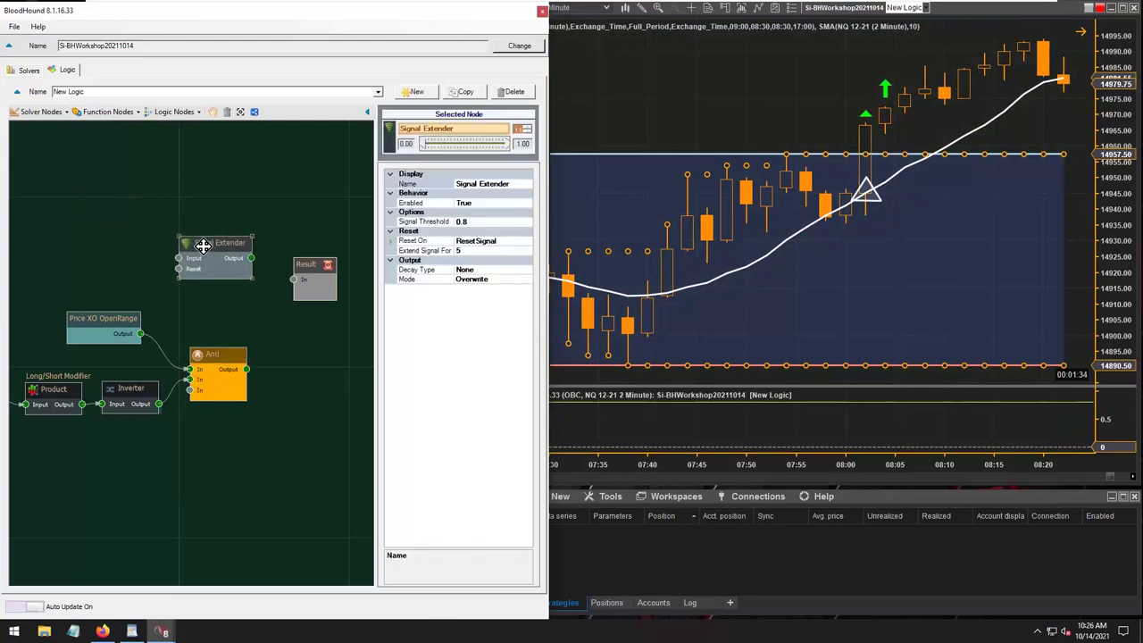
{"action": "left_click_drag", "start_coordinate": [140, 333], "coordinate": [209, 245]}
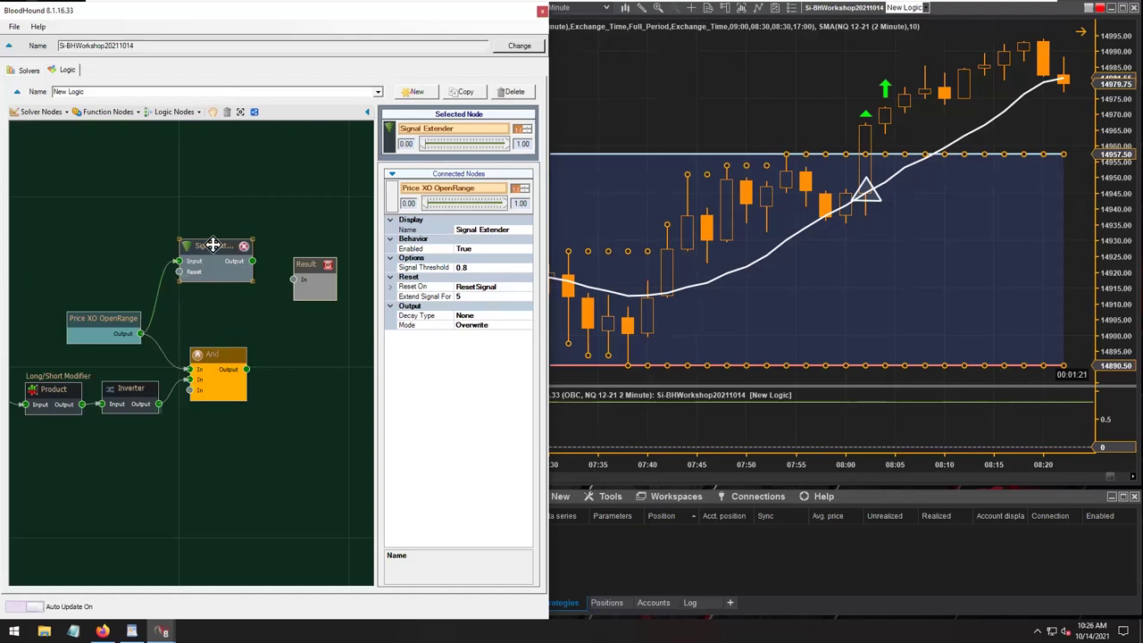
Shift Signal Extender and Price XO OpenRange away from the Result node, and wire the extender's output to Result.
{"action": "left_click_drag", "start_coordinate": [213, 246], "coordinate": [191, 251]}
{"action": "left_click_drag", "start_coordinate": [101, 317], "coordinate": [82, 314]}
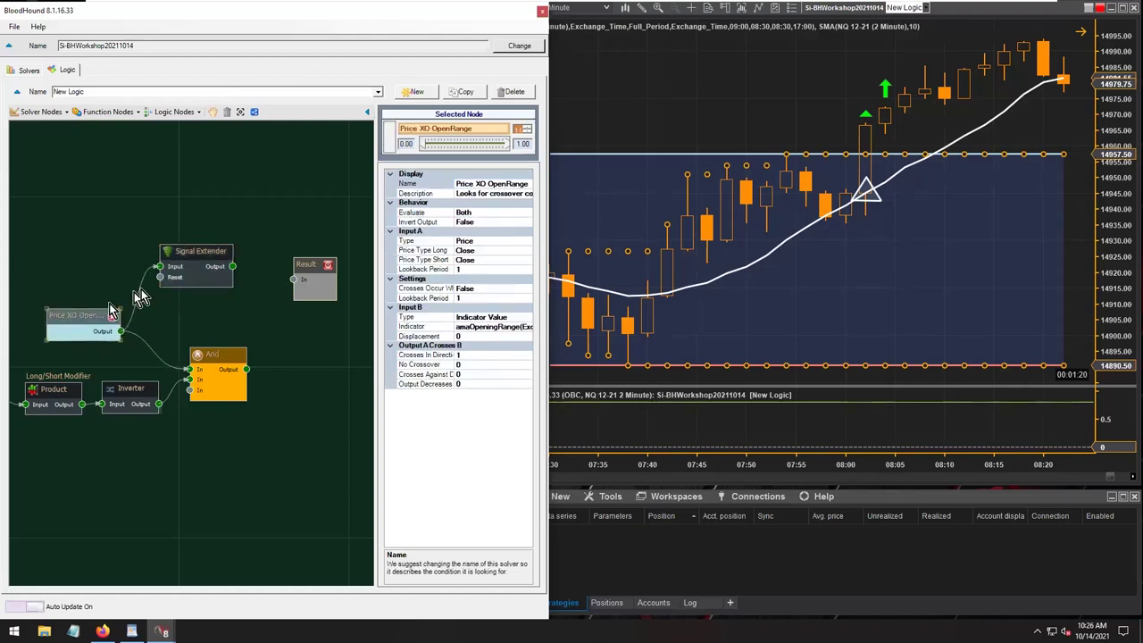
{"action": "left_click", "coordinate": [199, 249]}
{"action": "left_click_drag", "start_coordinate": [232, 266], "coordinate": [293, 279]}
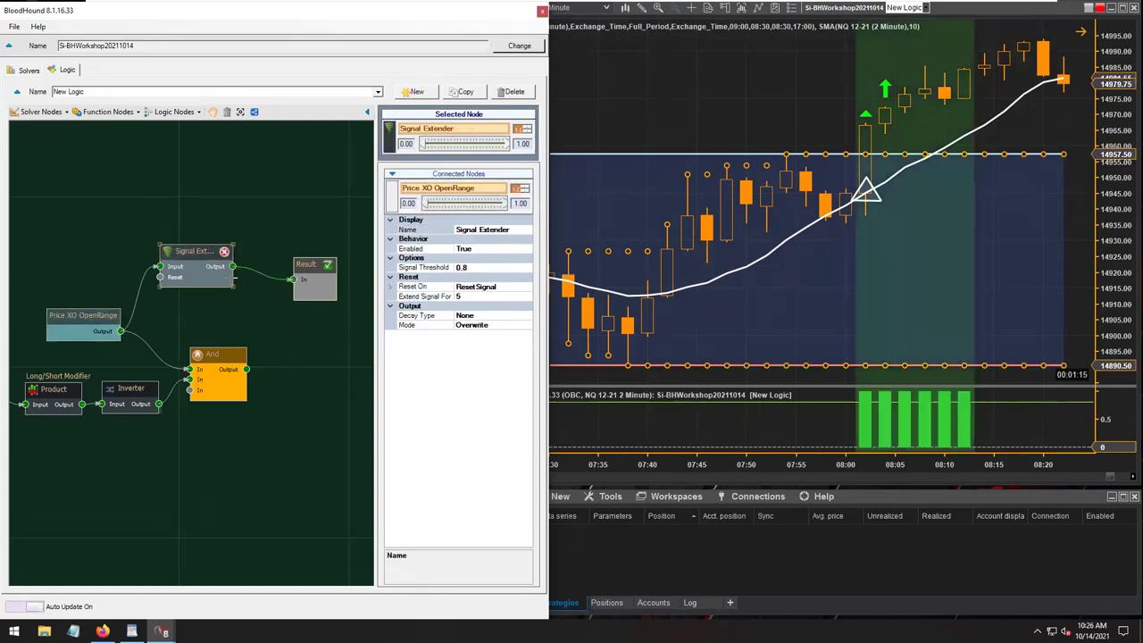
Examine the Signal Extender's Extend Signal For setting against the extended signal bars on the chart.
{"action": "left_click", "coordinate": [462, 297]}
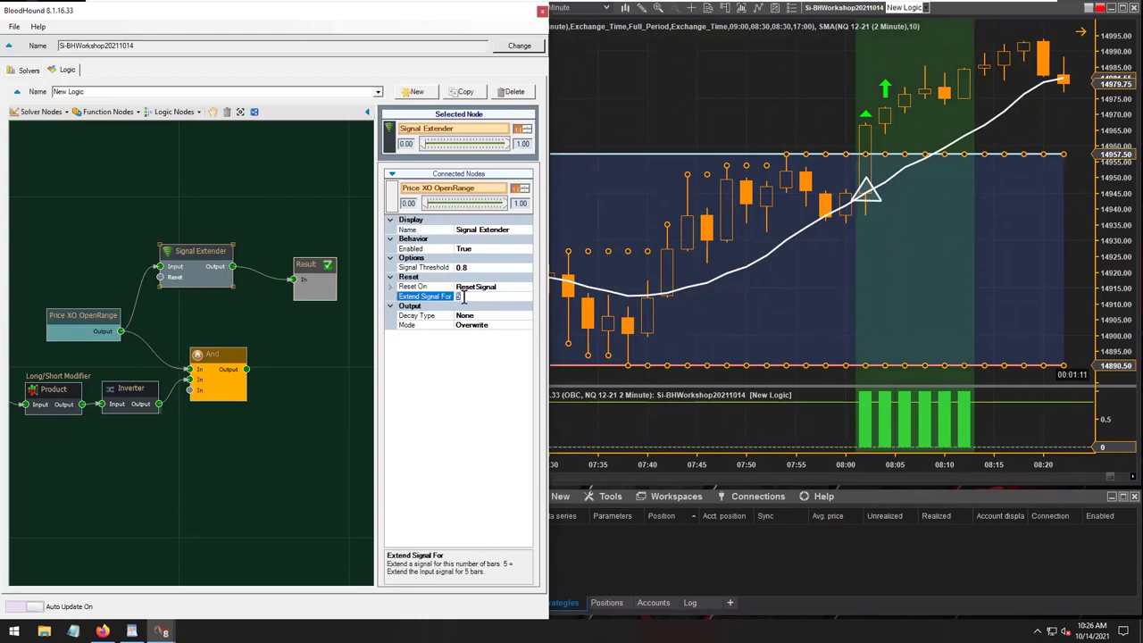
{"action": "double_click", "coordinate": [425, 301]}
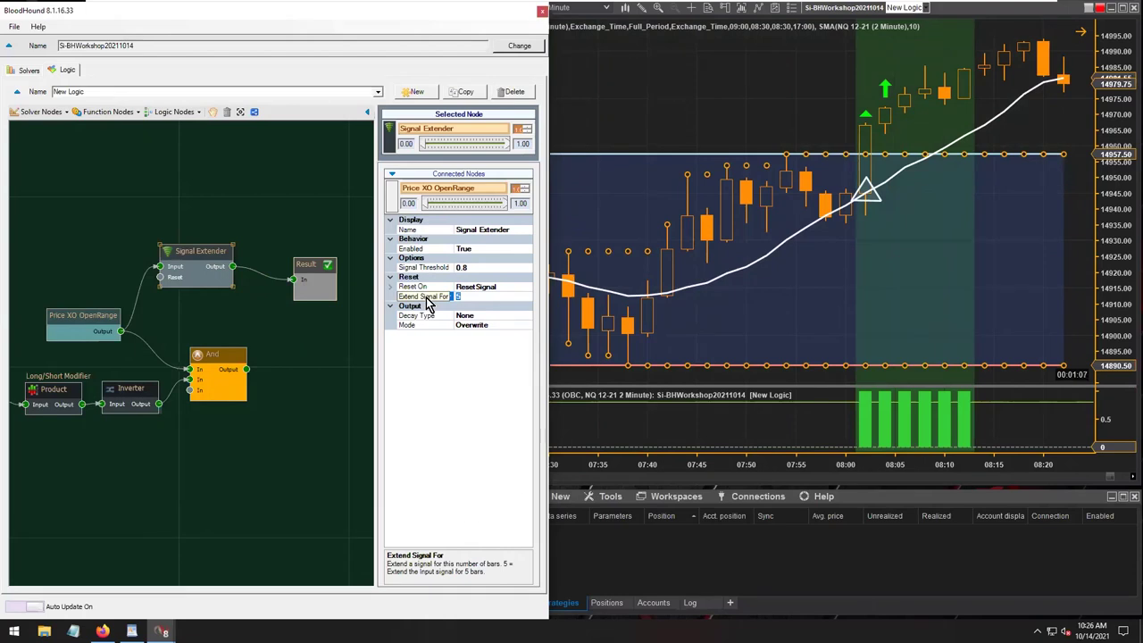
{"action": "left_click", "coordinate": [457, 297]}
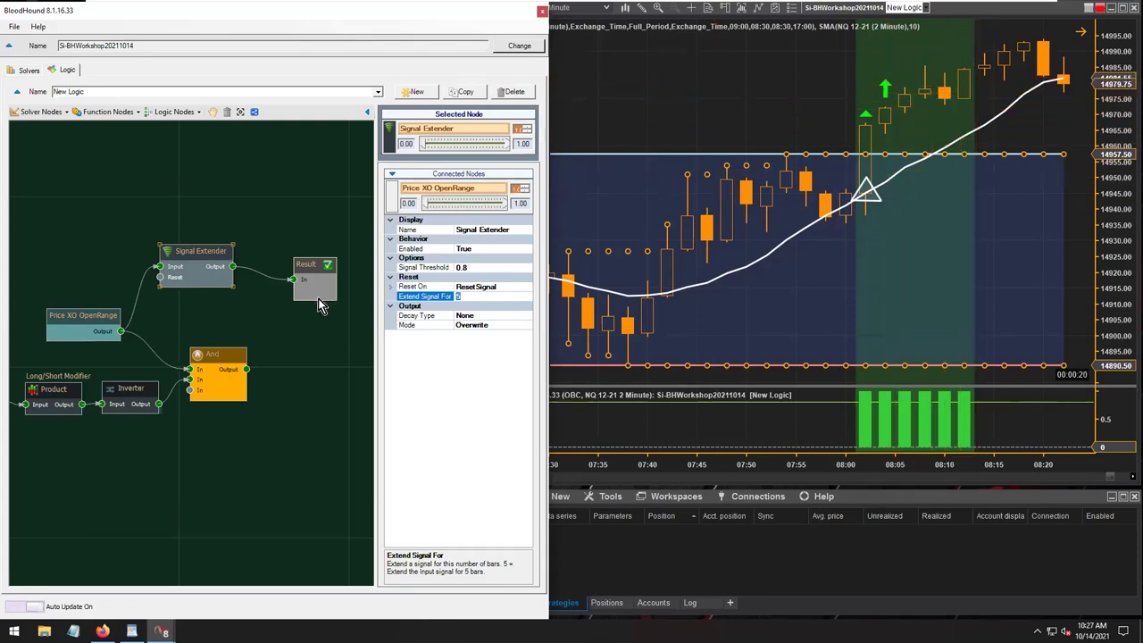
Add a Signal Blocker function node, wire it between Signal Extender and Result, and move Result further from it.
{"action": "left_click", "coordinate": [106, 112]}
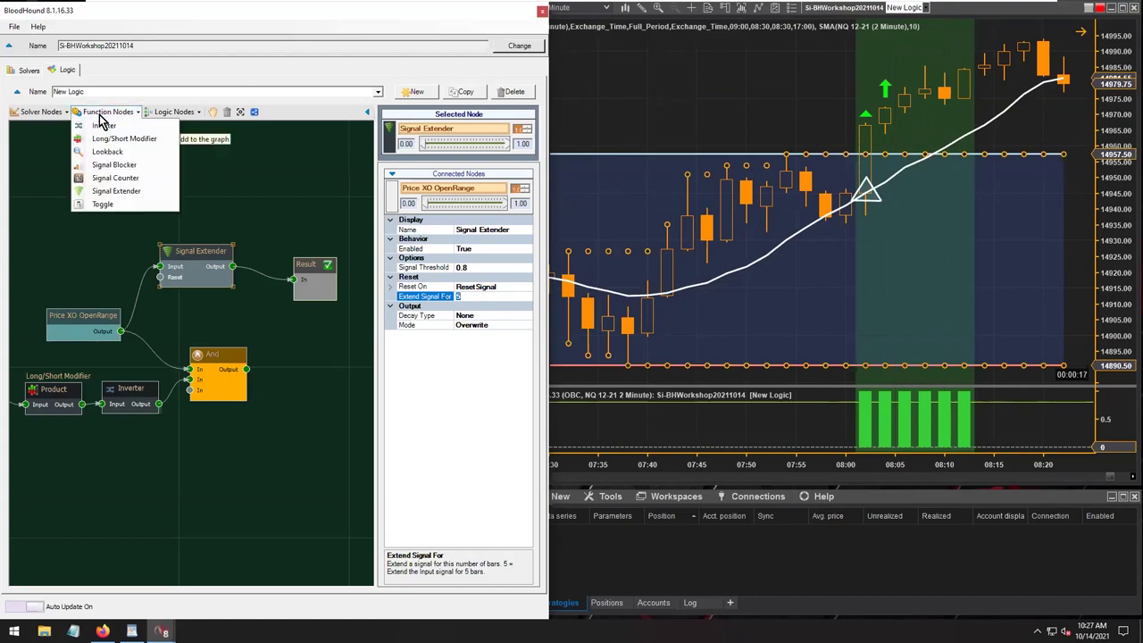
{"action": "left_click", "coordinate": [110, 166]}
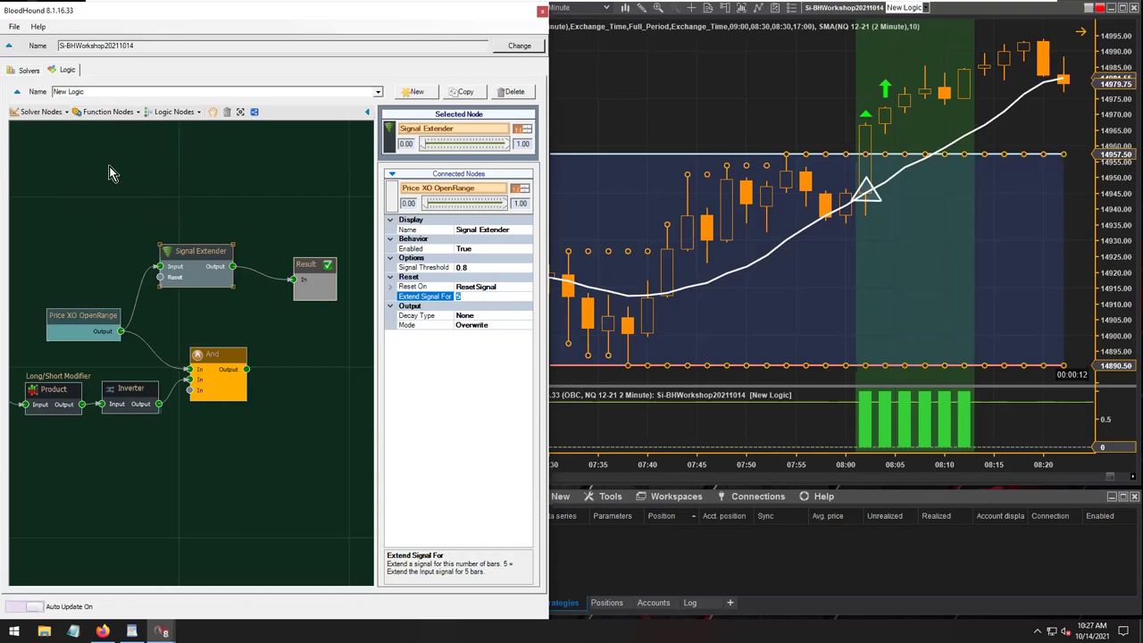
{"action": "left_click", "coordinate": [288, 198]}
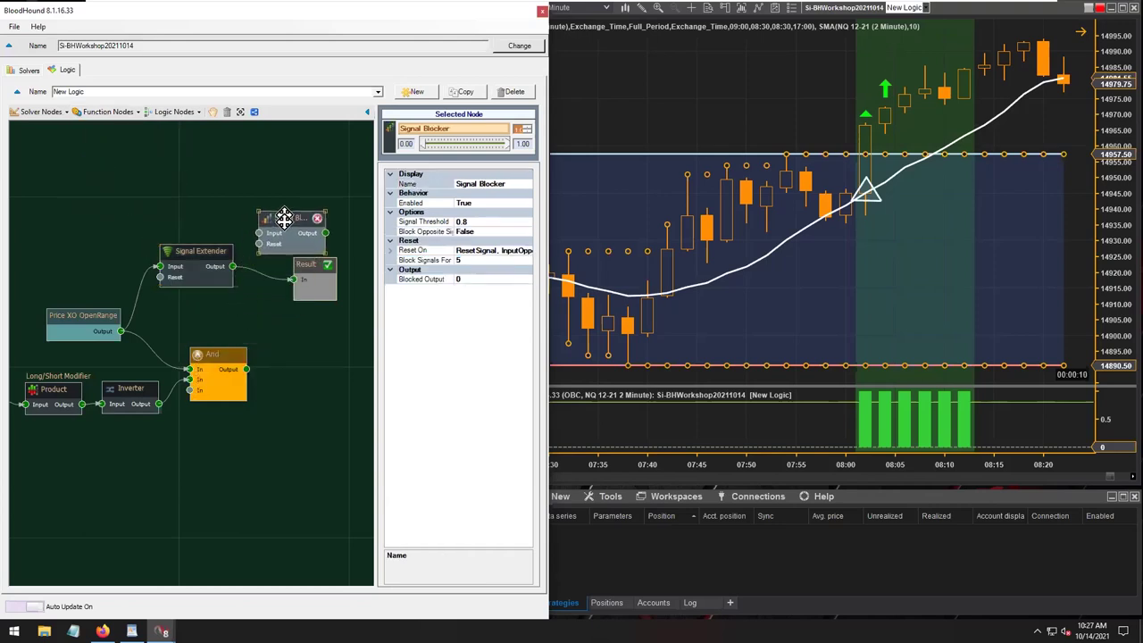
{"action": "left_click_drag", "start_coordinate": [297, 441], "coordinate": [213, 451]}
{"action": "left_click_drag", "start_coordinate": [230, 297], "coordinate": [282, 366]}
{"action": "left_click_drag", "start_coordinate": [204, 223], "coordinate": [226, 247]}
{"action": "left_click_drag", "start_coordinate": [154, 273], "coordinate": [264, 355]}
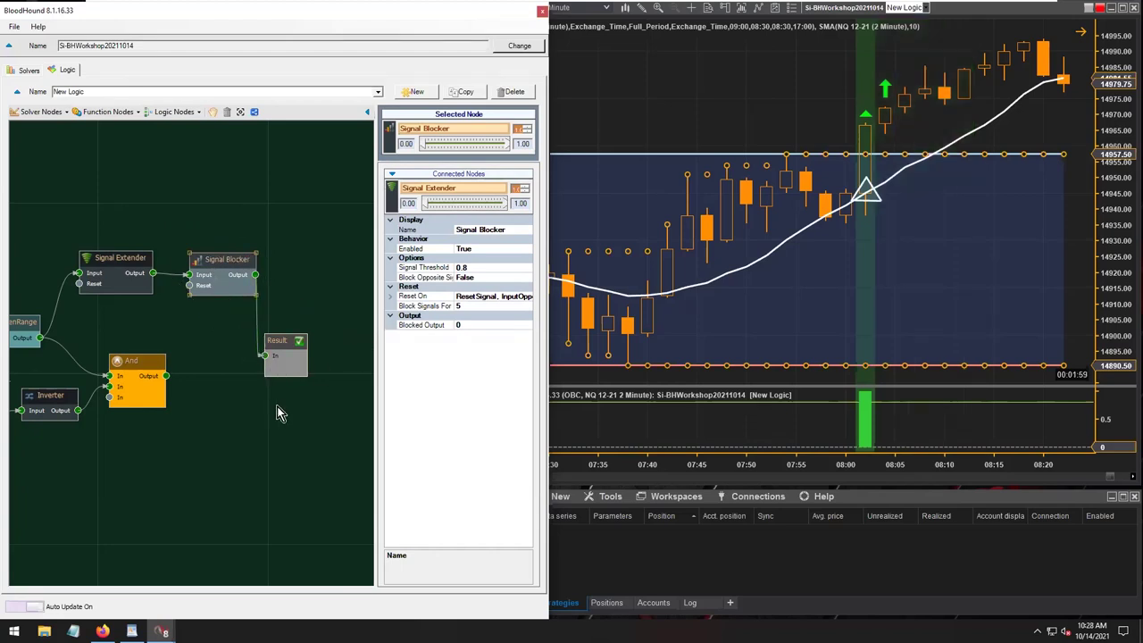
{"action": "left_click_drag", "start_coordinate": [284, 342], "coordinate": [302, 332]}
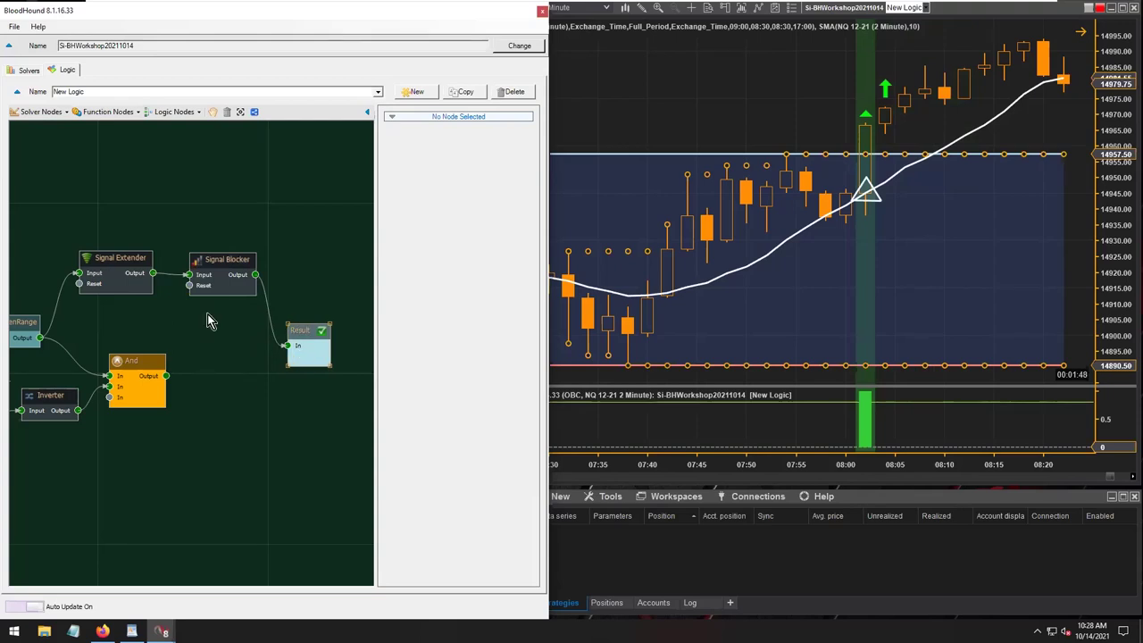
Disconnect Signal Blocker from Signal Extender, set it aside, widen the BloodHound window and reposition Signal Extender.
{"action": "left_click_drag", "start_coordinate": [257, 318], "coordinate": [277, 223]}
{"action": "left_click_drag", "start_coordinate": [295, 327], "coordinate": [339, 330]}
{"action": "left_click_drag", "start_coordinate": [548, 389], "coordinate": [630, 386]}
{"action": "left_click", "coordinate": [173, 293]}
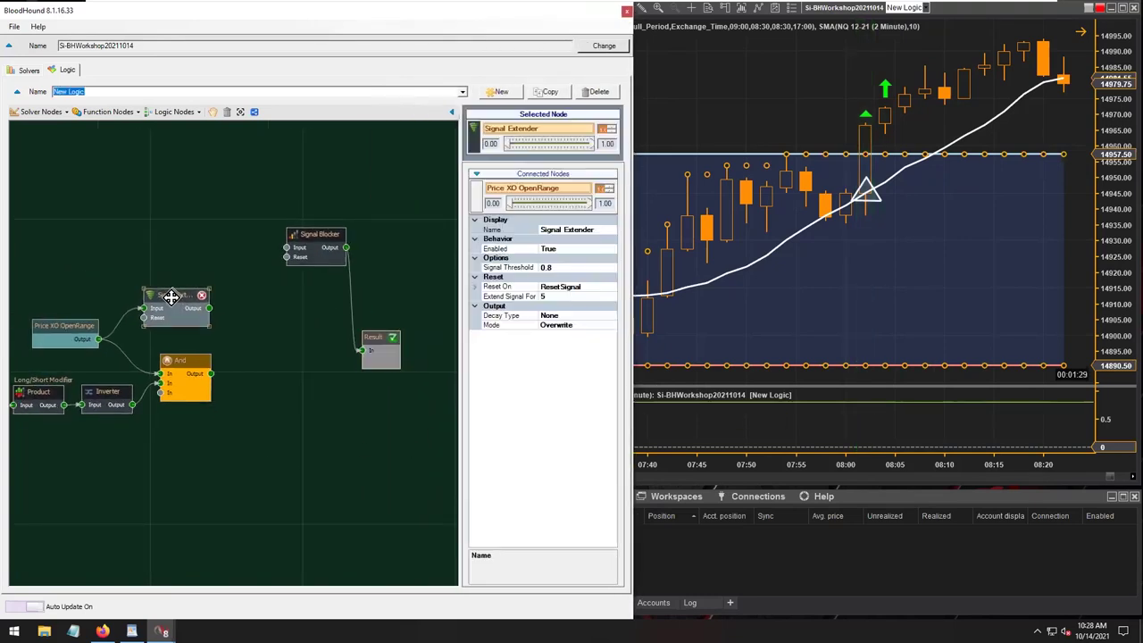
{"action": "left_click_drag", "start_coordinate": [165, 296], "coordinate": [243, 293]}
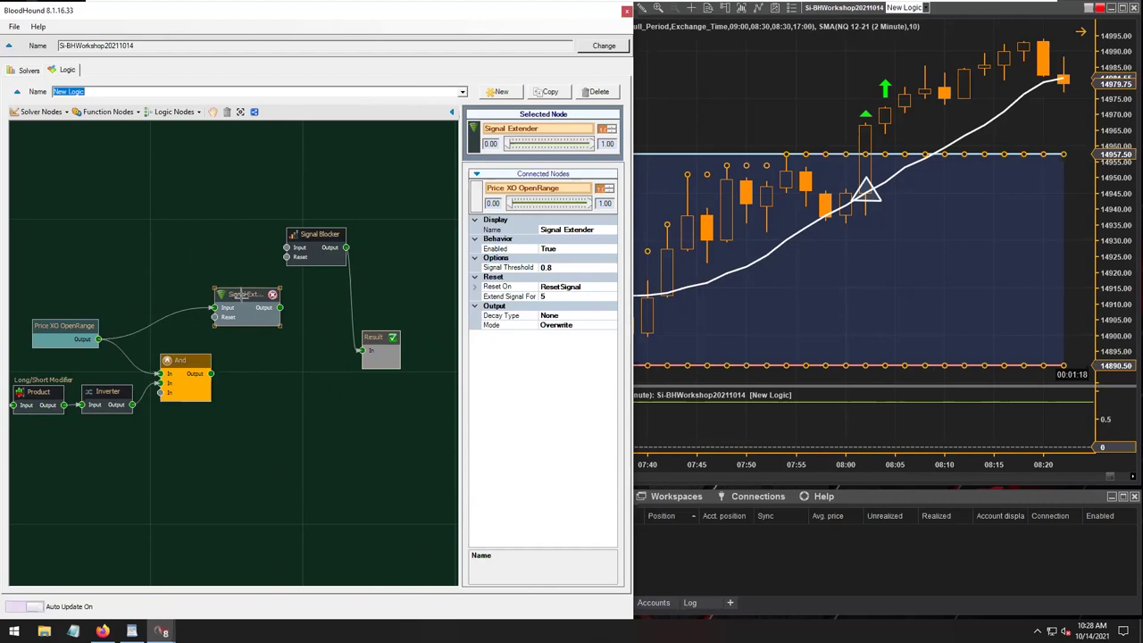
{"action": "left_click_drag", "start_coordinate": [241, 296], "coordinate": [220, 254]}
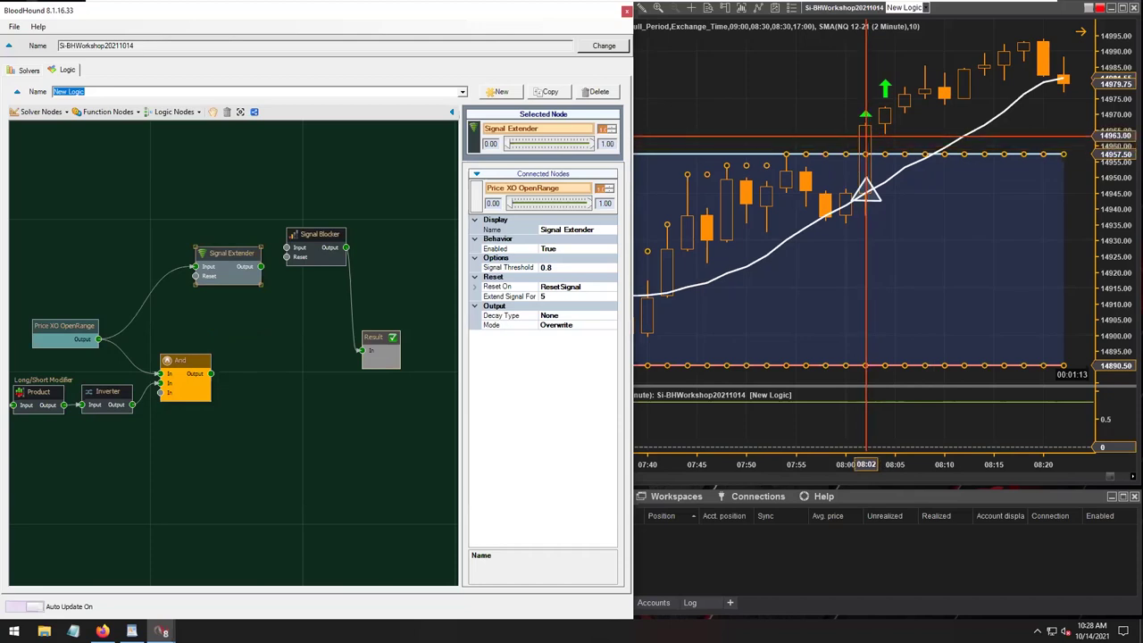
Try the And node's output on Result, and replace it with Signal Extender's output.
{"action": "left_click_drag", "start_coordinate": [211, 373], "coordinate": [361, 351]}
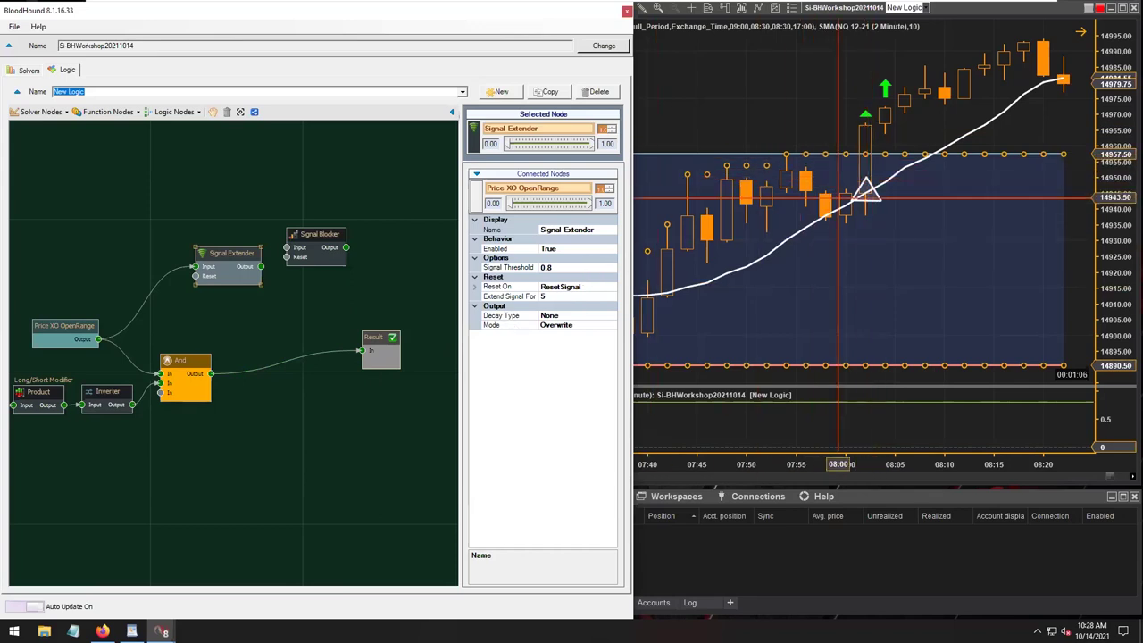
{"action": "left_click", "coordinate": [896, 170]}
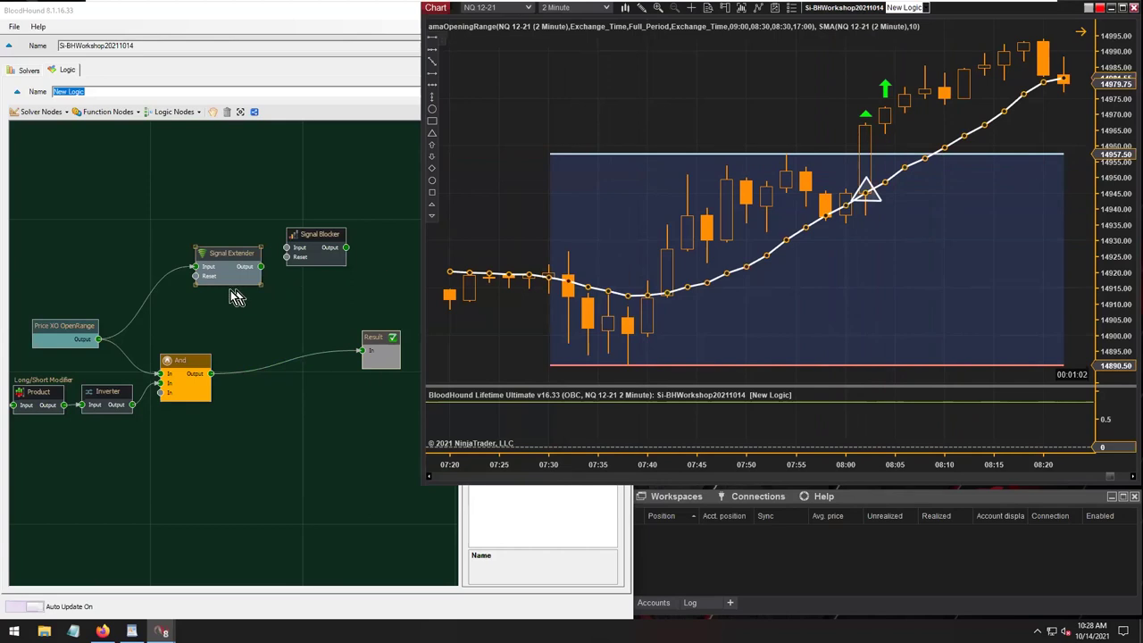
{"action": "left_click", "coordinate": [219, 252]}
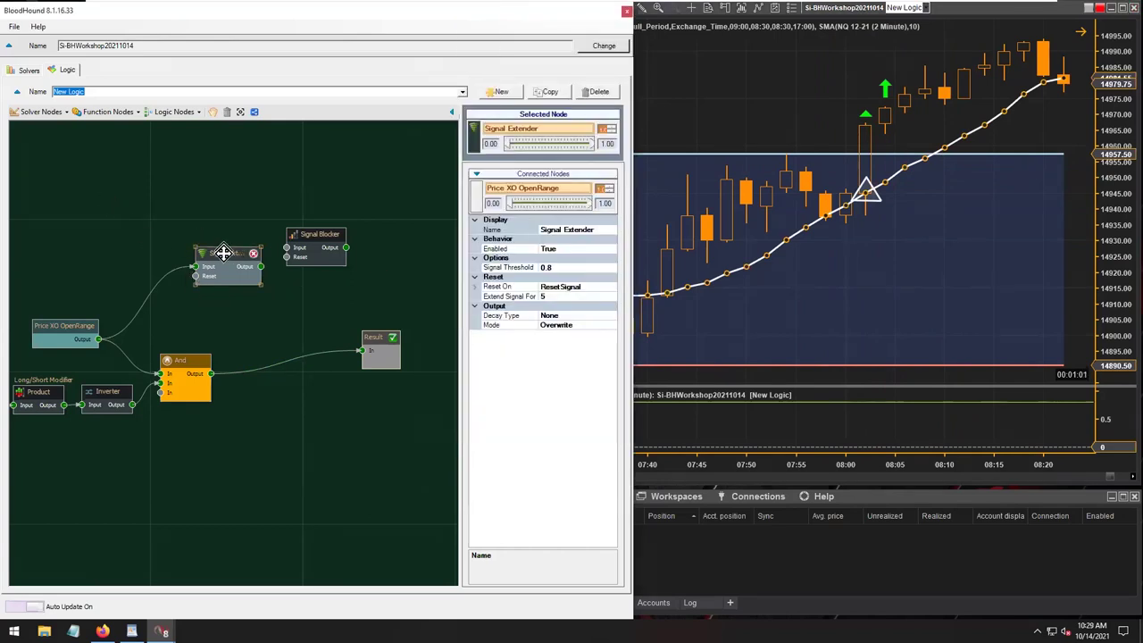
{"action": "left_click_drag", "start_coordinate": [223, 253], "coordinate": [207, 265]}
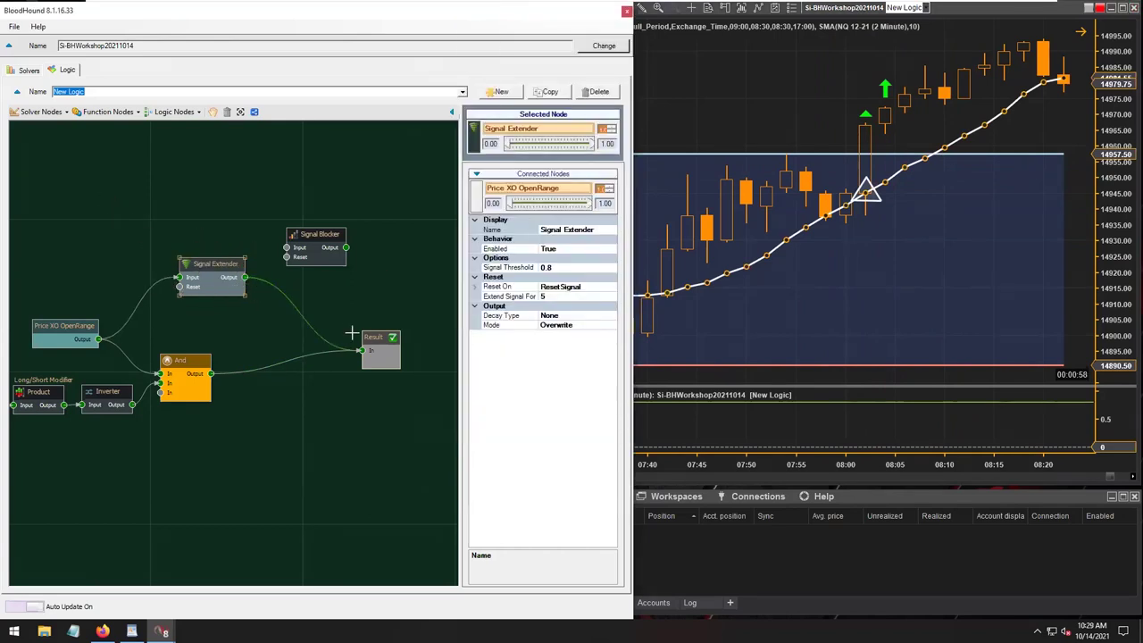
{"action": "left_click_drag", "start_coordinate": [204, 266], "coordinate": [213, 274]}
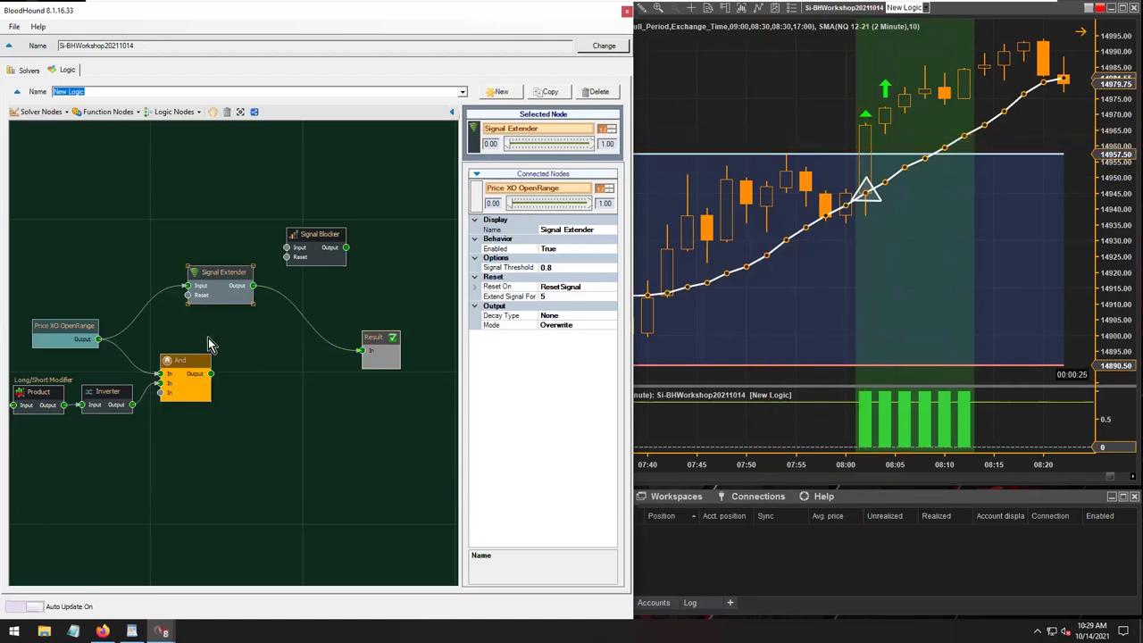
{"action": "left_click_drag", "start_coordinate": [64, 327], "coordinate": [69, 329]}
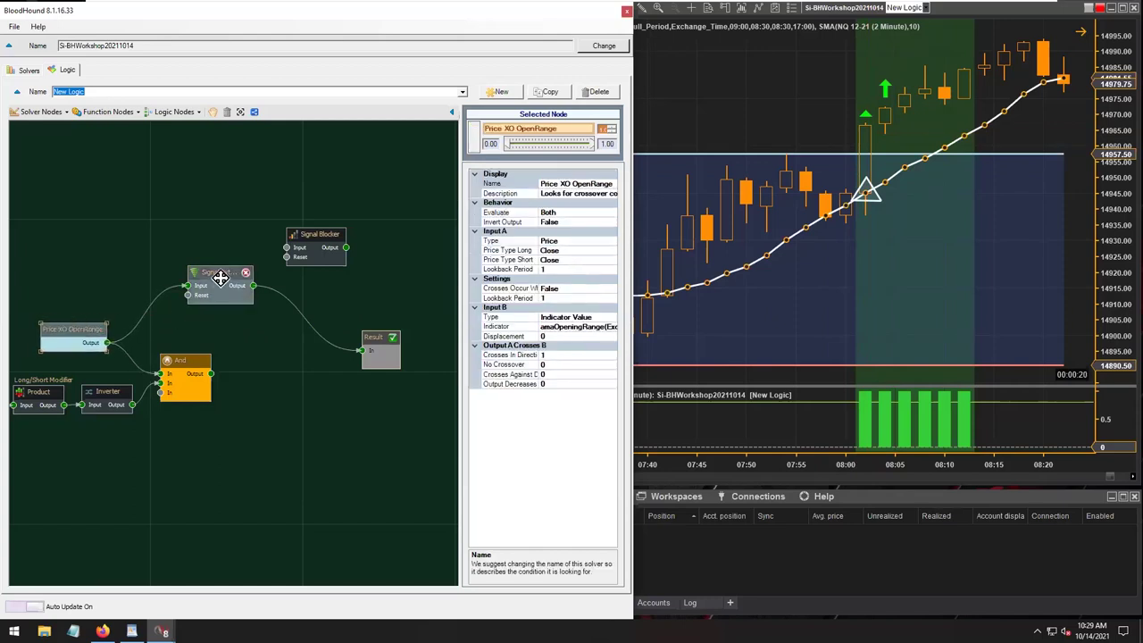
{"action": "left_click_drag", "start_coordinate": [218, 272], "coordinate": [229, 277]}
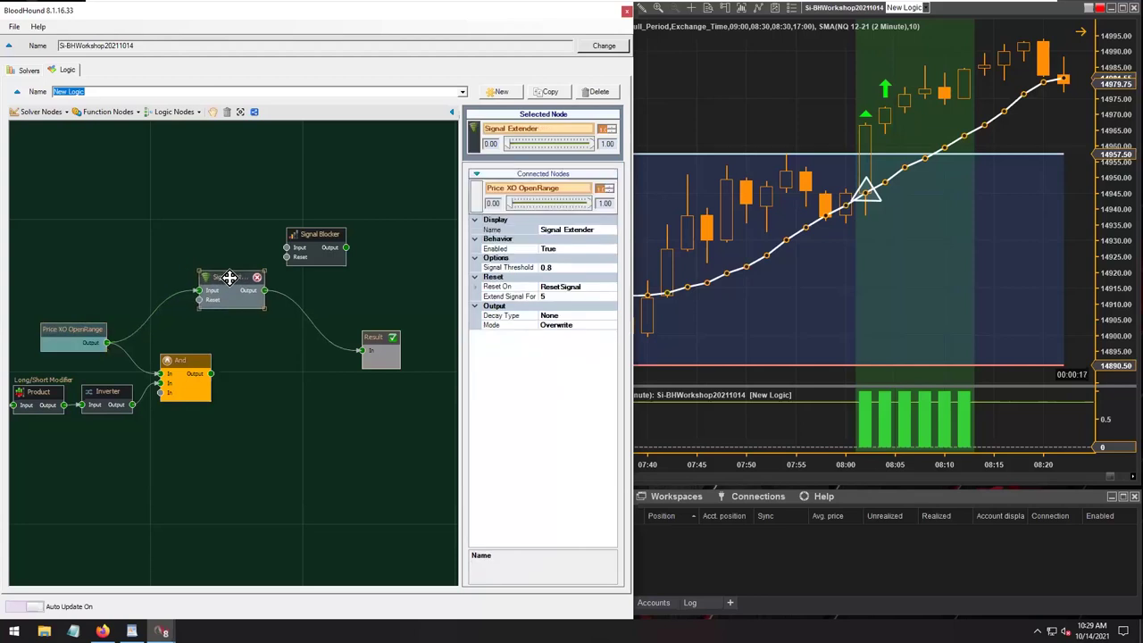
Add a Lookback function node and wire it between Price XO OpenRange and Signal Extender in place of their direct connection.
{"action": "left_click", "coordinate": [108, 113]}
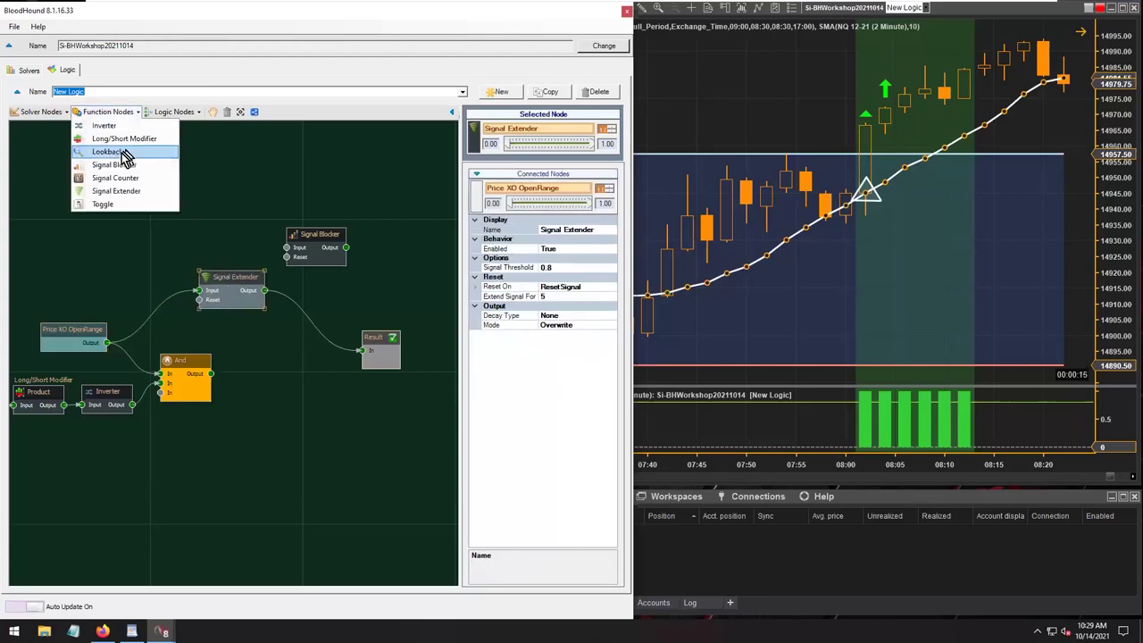
{"action": "left_click", "coordinate": [119, 154]}
{"action": "left_click", "coordinate": [132, 264]}
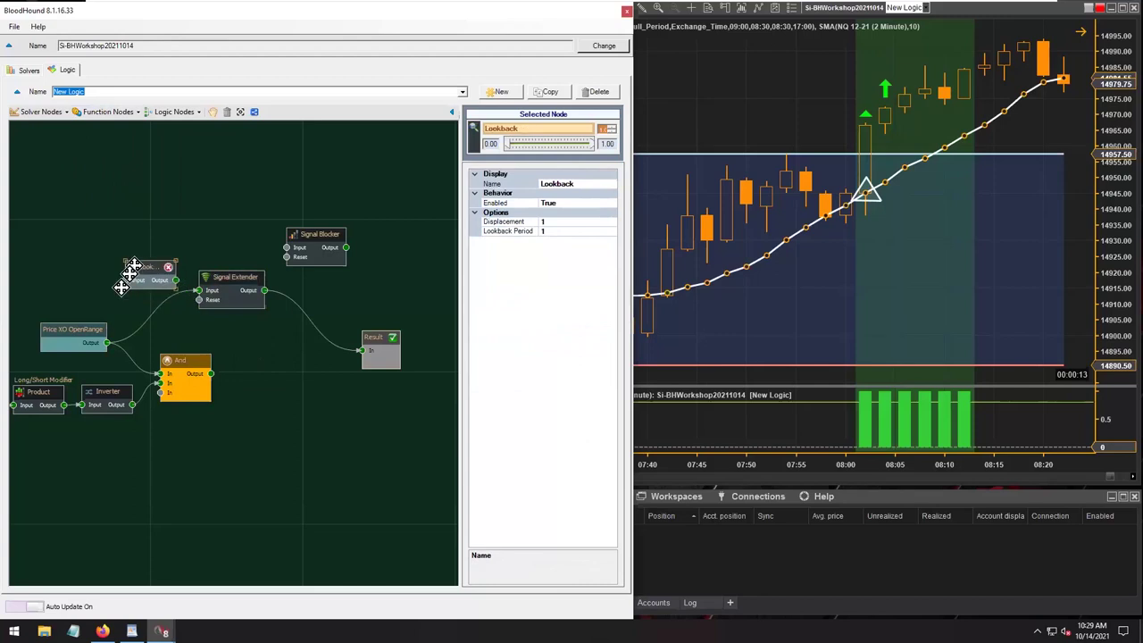
{"action": "left_click_drag", "start_coordinate": [109, 342], "coordinate": [125, 281]}
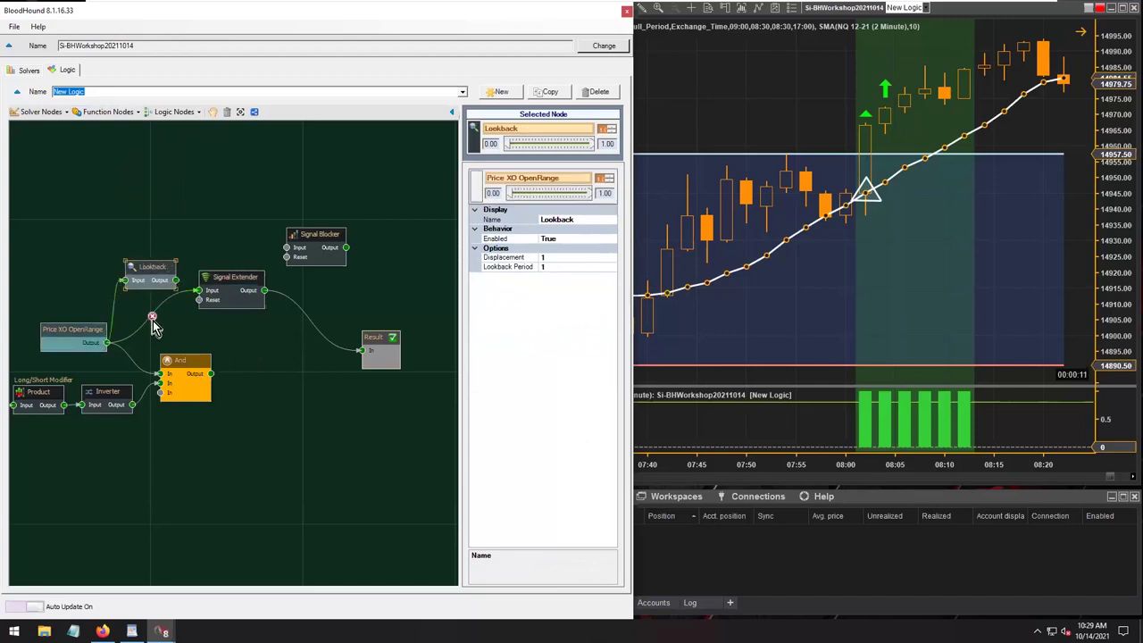
{"action": "left_click_drag", "start_coordinate": [176, 279], "coordinate": [200, 290]}
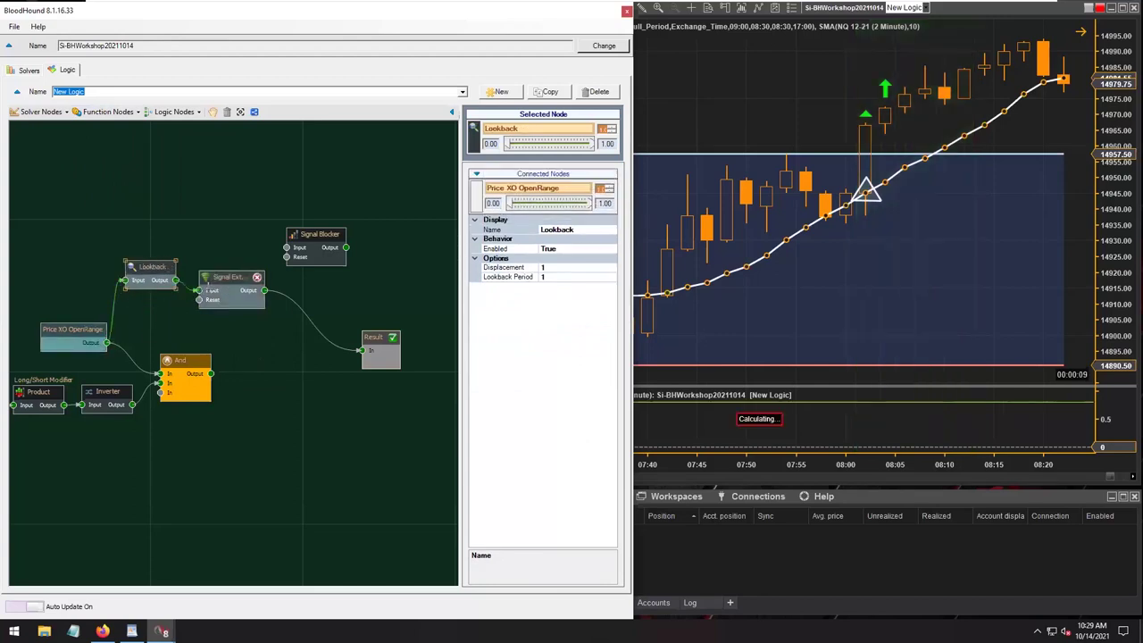
{"action": "left_click_drag", "start_coordinate": [142, 267], "coordinate": [143, 279]}
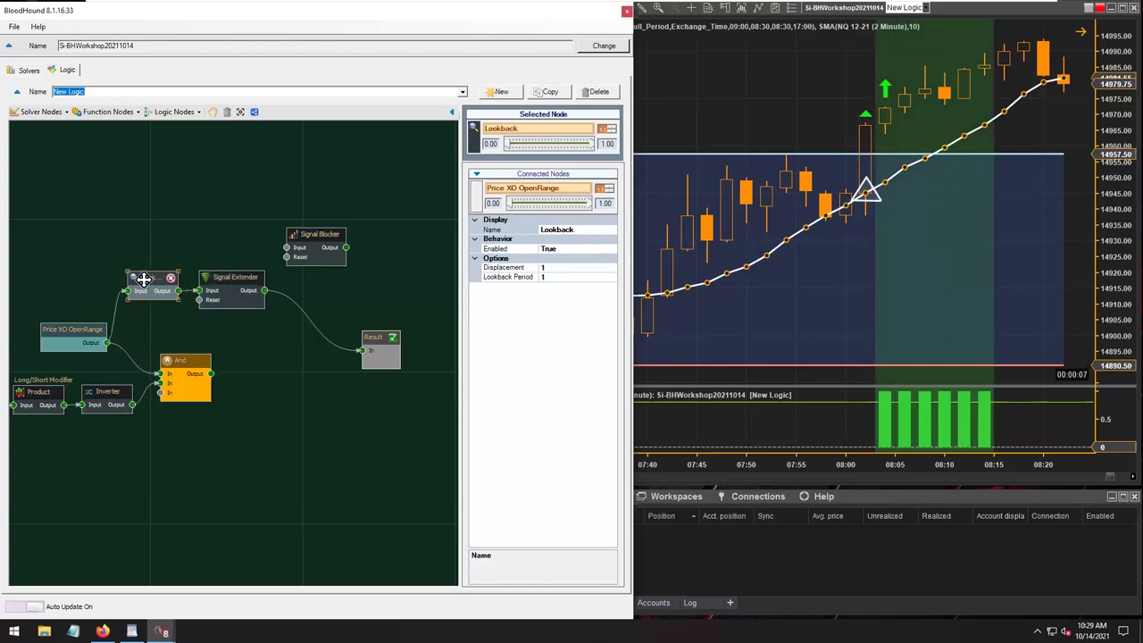
{"action": "left_click", "coordinate": [853, 141]}
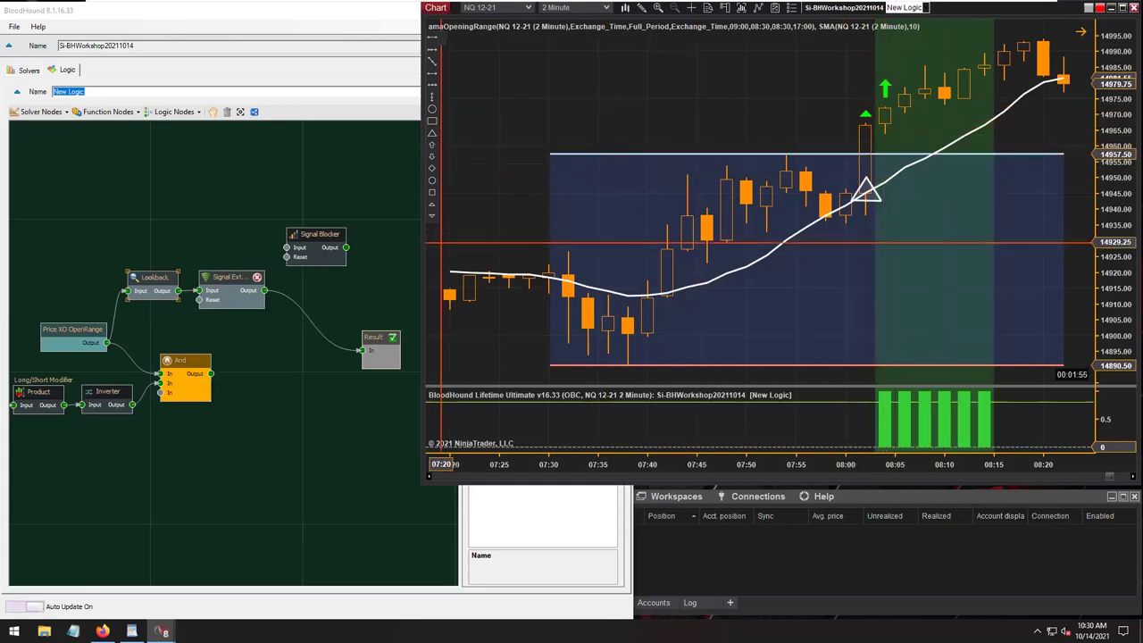
Delete the Lookback node and reconnect Price XO OpenRange directly to Signal Extender's input.
{"action": "left_click_drag", "start_coordinate": [171, 282], "coordinate": [165, 257]}
{"action": "left_click", "coordinate": [163, 254]}
{"action": "left_click_drag", "start_coordinate": [108, 342], "coordinate": [206, 292]}
Add a second And (Min) node fed by Signal Extender and Inverter, and wire its output to Result.
{"action": "left_click", "coordinate": [174, 112]}
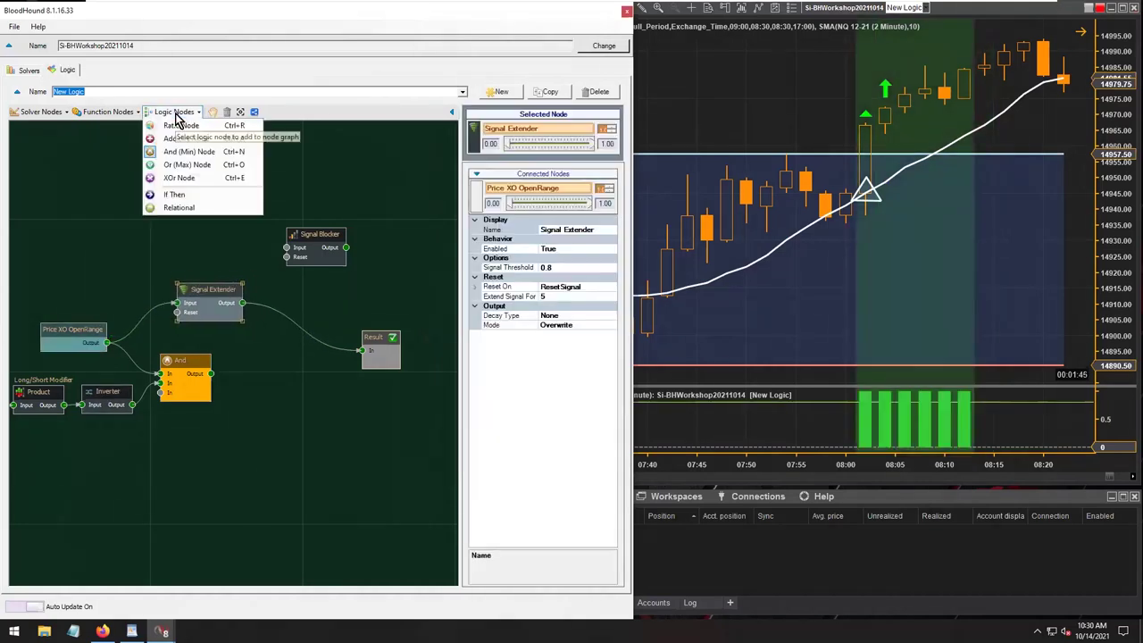
{"action": "left_click", "coordinate": [191, 150]}
{"action": "left_click_drag", "start_coordinate": [255, 355], "coordinate": [308, 365]}
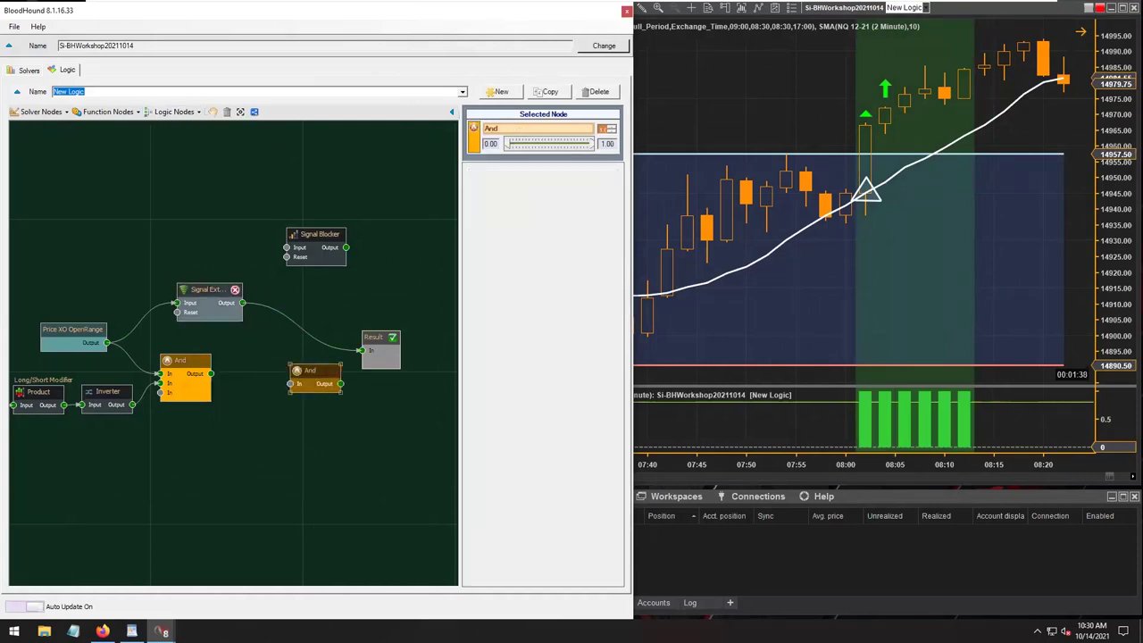
{"action": "left_click_drag", "start_coordinate": [242, 302], "coordinate": [290, 384]}
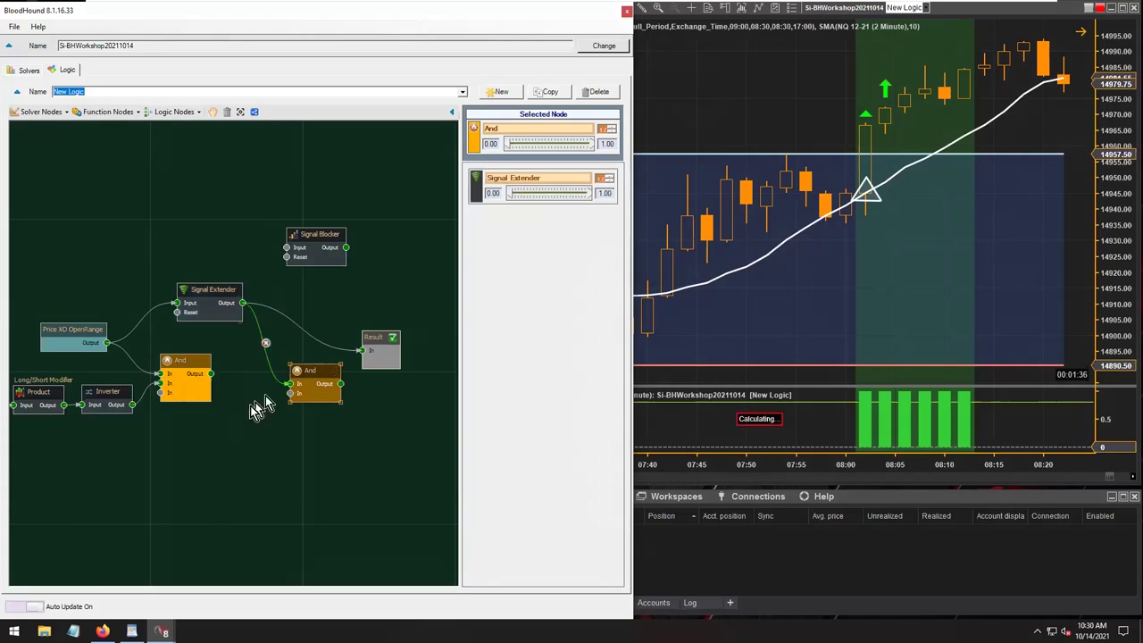
{"action": "left_click_drag", "start_coordinate": [132, 404], "coordinate": [296, 382]}
{"action": "left_click_drag", "start_coordinate": [224, 288], "coordinate": [211, 246]}
{"action": "left_click_drag", "start_coordinate": [299, 381], "coordinate": [186, 304]}
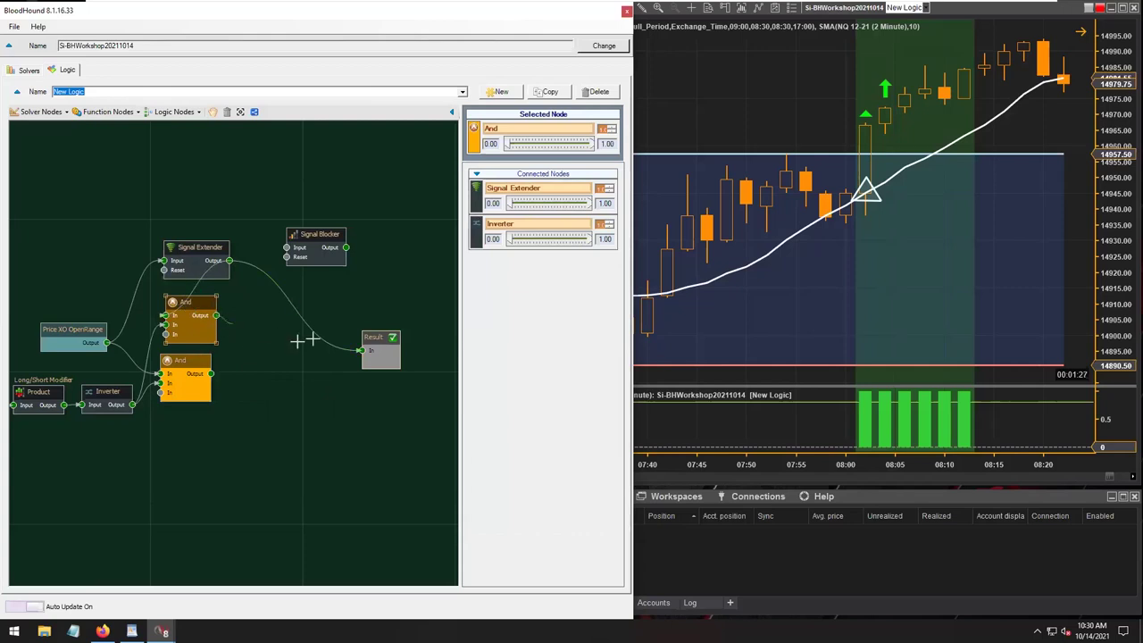
Move Signal Extender and Price XO OpenRange back so they sit upstream of the new And node.
{"action": "left_click_drag", "start_coordinate": [231, 256], "coordinate": [120, 261]}
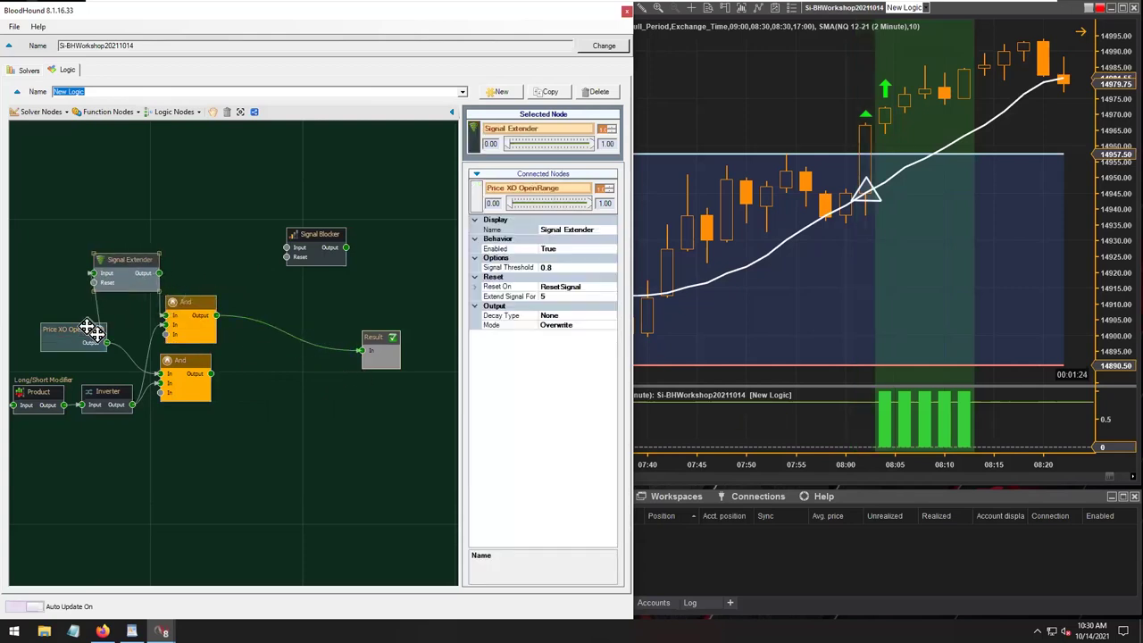
{"action": "left_click_drag", "start_coordinate": [96, 334], "coordinate": [50, 335]}
{"action": "left_click_drag", "start_coordinate": [114, 260], "coordinate": [112, 278]}
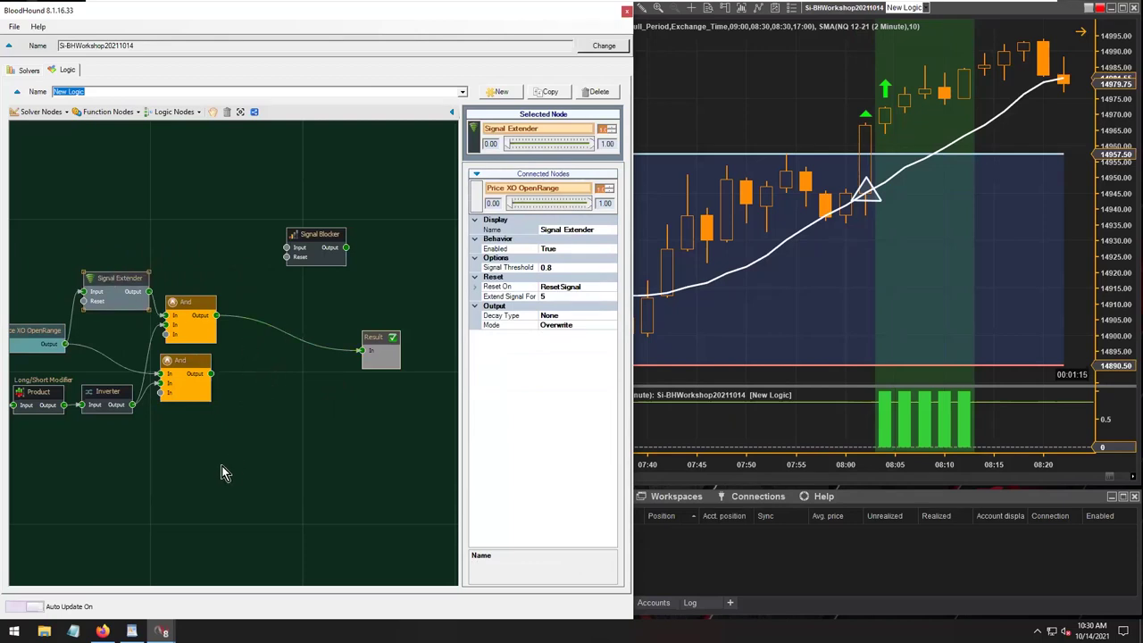
{"action": "left_click_drag", "start_coordinate": [237, 459], "coordinate": [303, 421]}
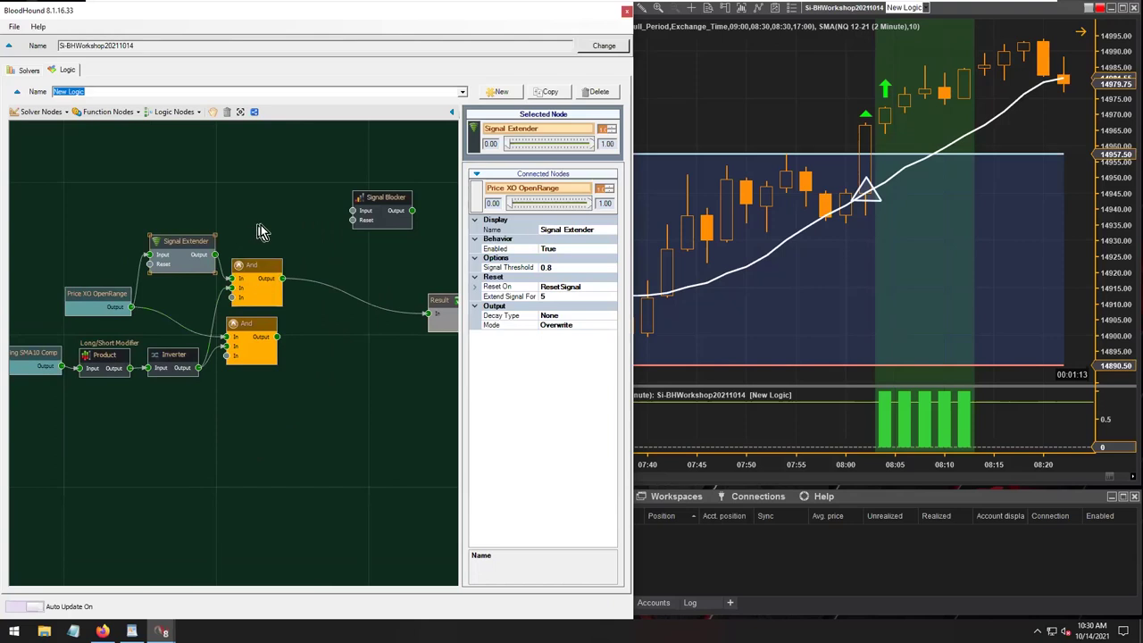
Move Price XO OpenRange, Signal Extender and the new And node below the Inverter branch and space them apart.
{"action": "left_click_drag", "start_coordinate": [111, 293], "coordinate": [143, 466]}
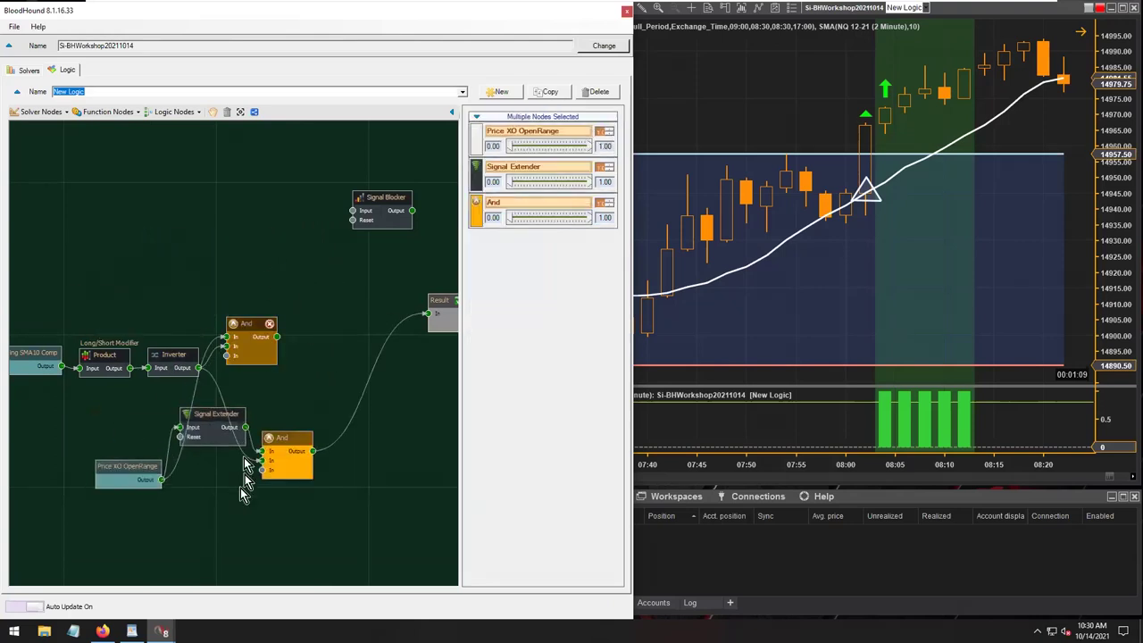
{"action": "left_click_drag", "start_coordinate": [110, 467], "coordinate": [107, 424]}
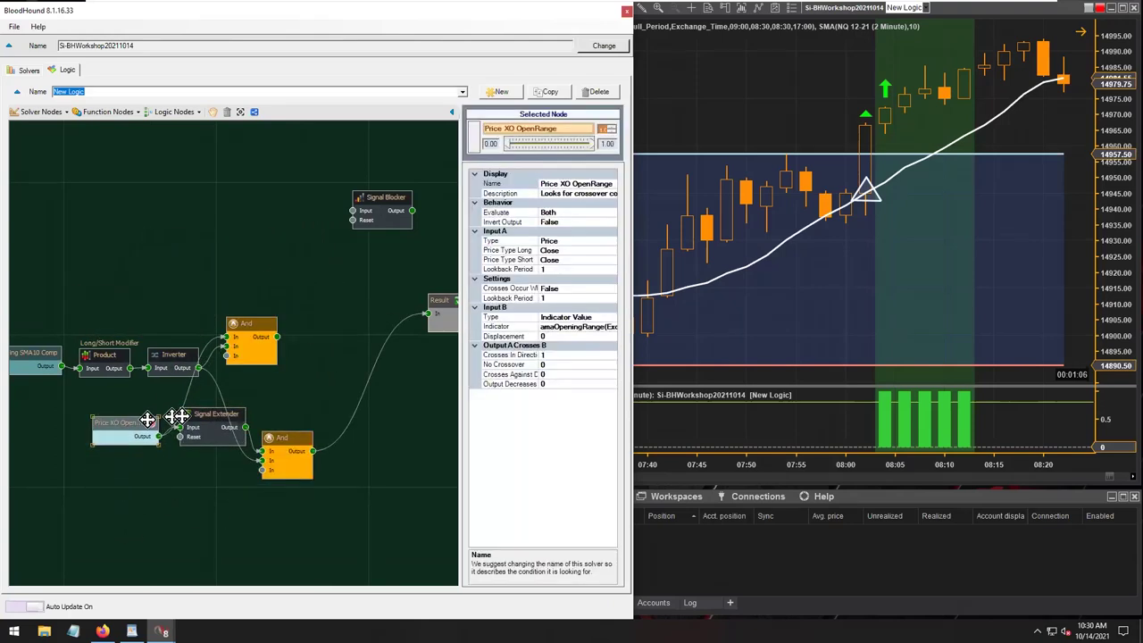
{"action": "left_click", "coordinate": [212, 515]}
{"action": "left_click_drag", "start_coordinate": [208, 417], "coordinate": [199, 472]}
{"action": "left_click_drag", "start_coordinate": [294, 451], "coordinate": [303, 425]}
Raise the Bar Touching SMA10 Comp, Product and Inverter nodes together, and tidy the Price XO OpenRange, Signal Extender and lower And nodes beneath them.
{"action": "left_click_drag", "start_coordinate": [191, 309], "coordinate": [42, 320]}
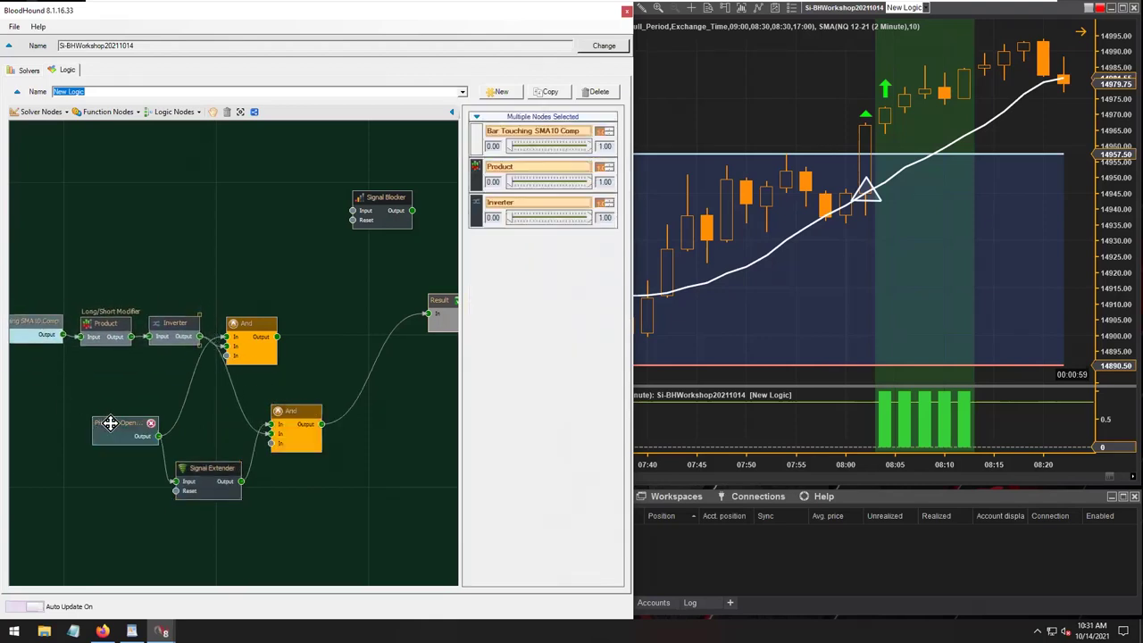
{"action": "left_click_drag", "start_coordinate": [110, 423], "coordinate": [145, 378]}
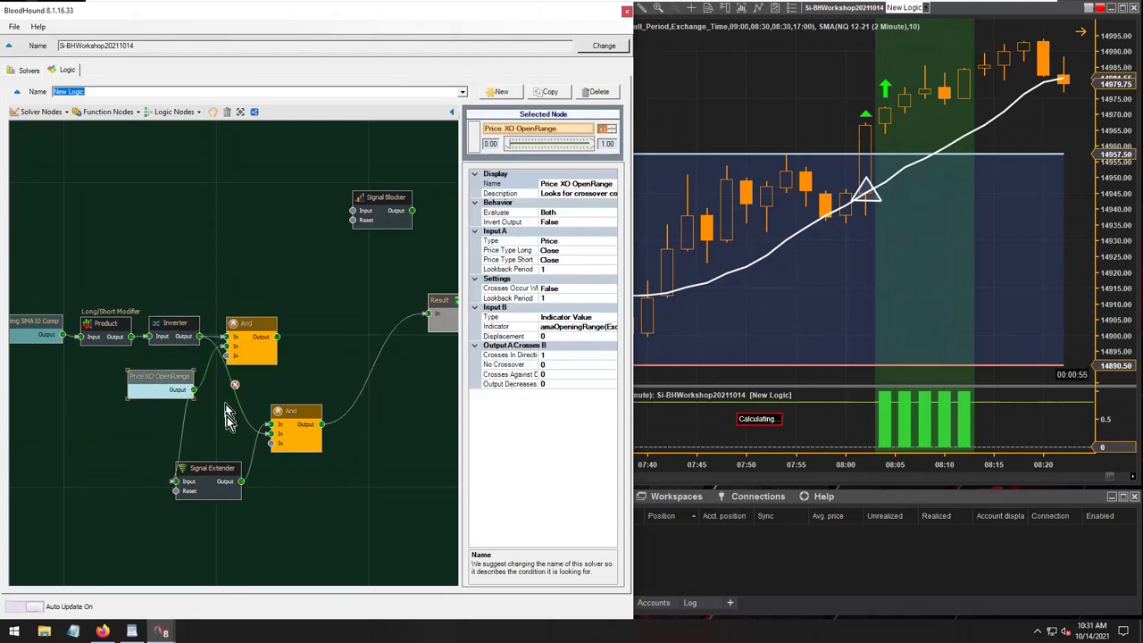
{"action": "left_click_drag", "start_coordinate": [298, 413], "coordinate": [289, 408]}
{"action": "left_click_drag", "start_coordinate": [164, 376], "coordinate": [115, 387]}
{"action": "left_click_drag", "start_coordinate": [209, 464], "coordinate": [200, 432]}
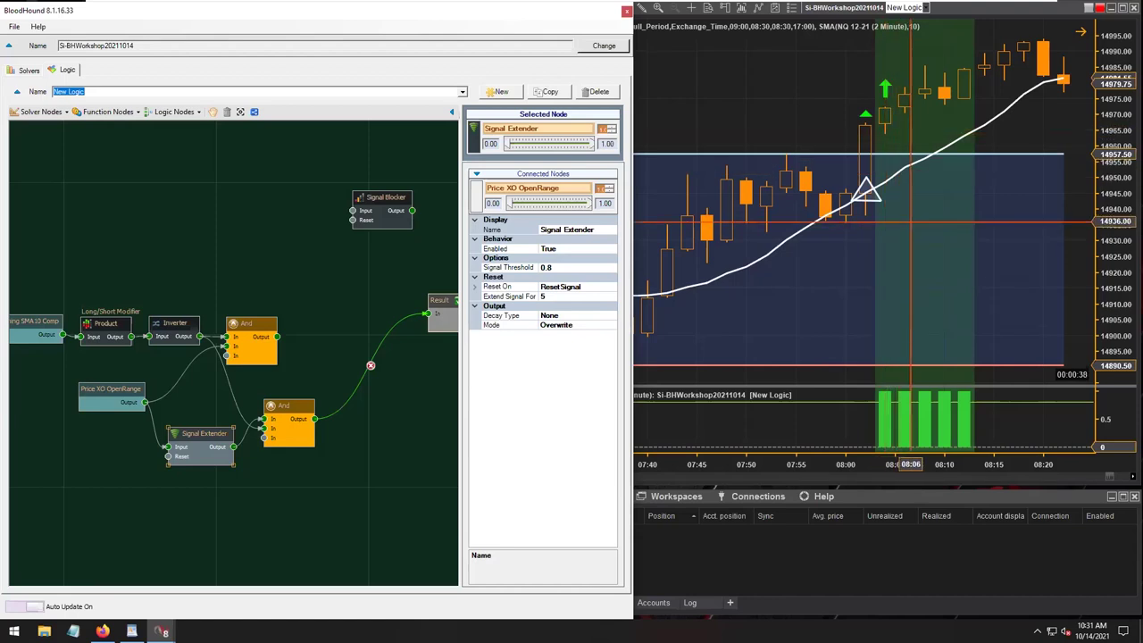
Highlight the SMA line on the chart and shift Price XO OpenRange slightly away from the And nodes.
{"action": "left_click", "coordinate": [877, 135]}
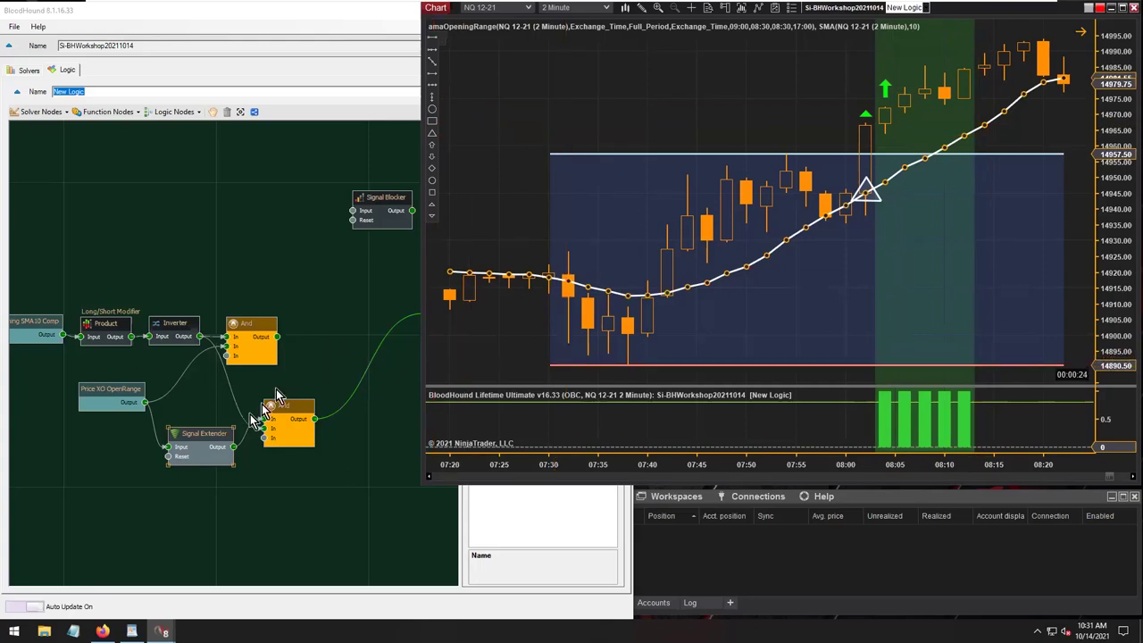
{"action": "left_click", "coordinate": [105, 398]}
{"action": "left_click_drag", "start_coordinate": [104, 398], "coordinate": [93, 404]}
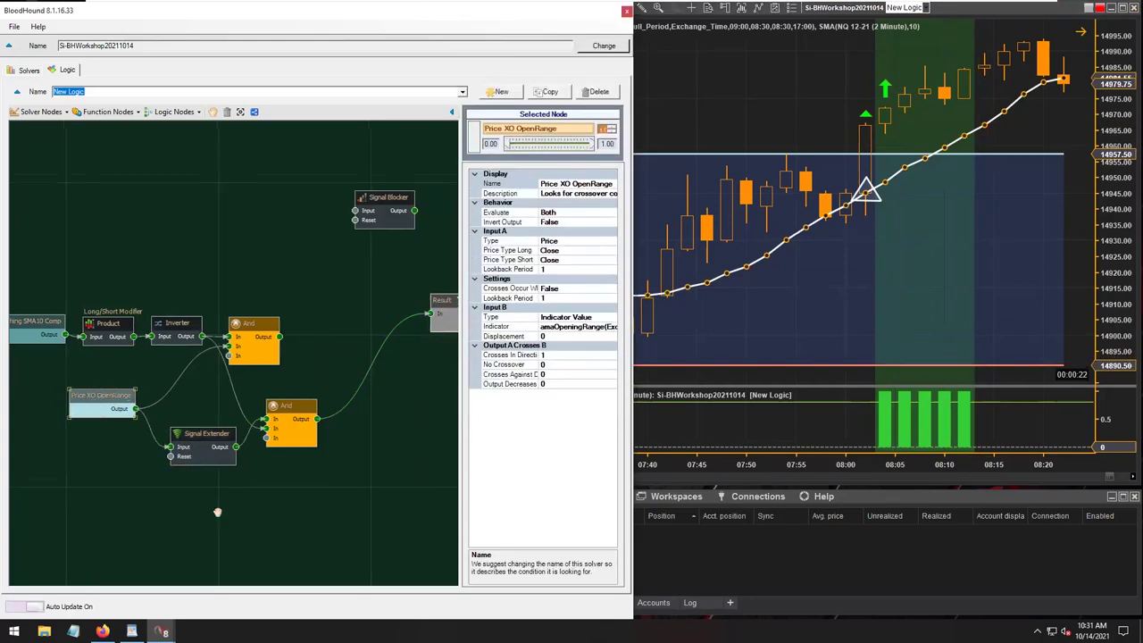
Stack the two And nodes one above the other and settle Signal Extender beside the lower one.
{"action": "left_click_drag", "start_coordinate": [210, 292], "coordinate": [51, 312]}
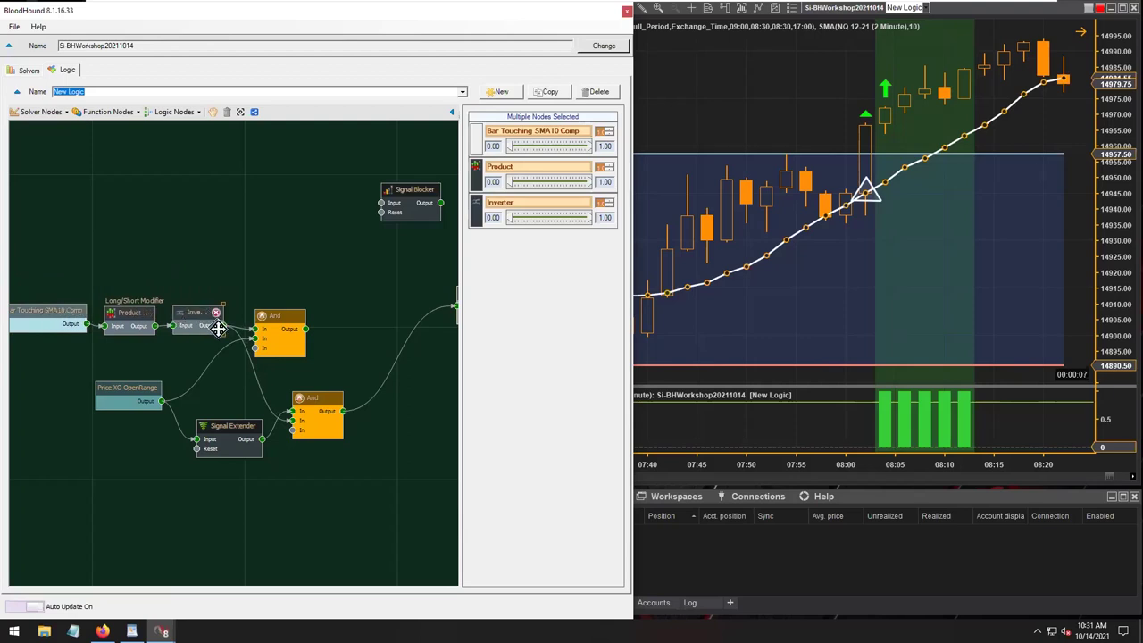
{"action": "mouse_move", "coordinate": [315, 398]}
{"action": "left_mouse_down"}
{"action": "mouse_move", "coordinate": [304, 401]}
{"action": "mouse_move", "coordinate": [318, 383]}
{"action": "left_mouse_up"}
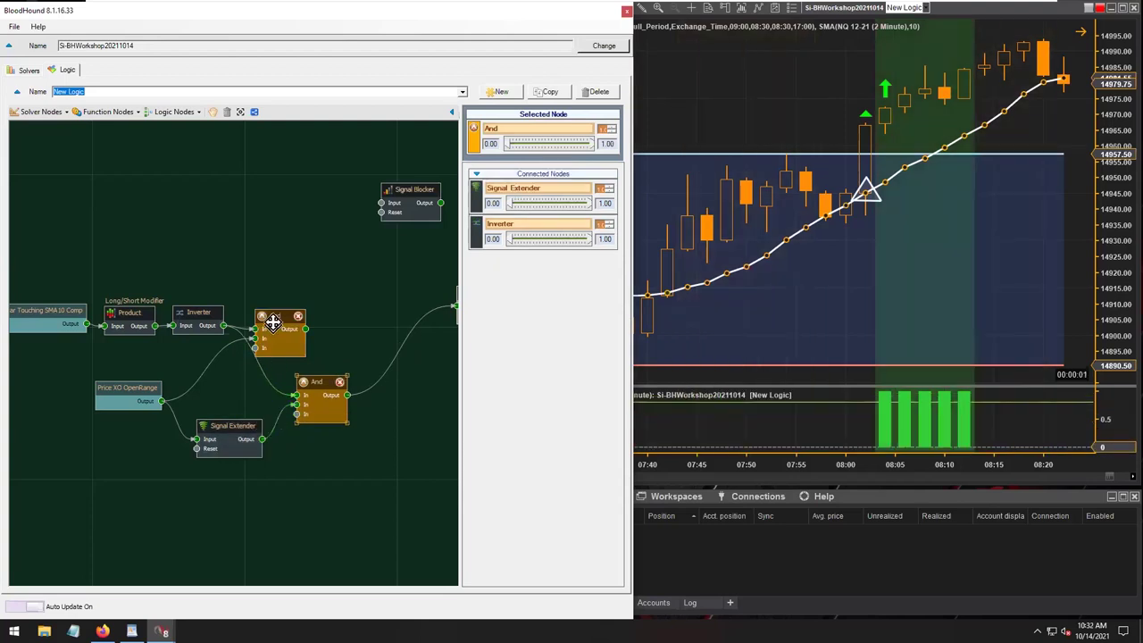
{"action": "left_click_drag", "start_coordinate": [279, 316], "coordinate": [302, 309]}
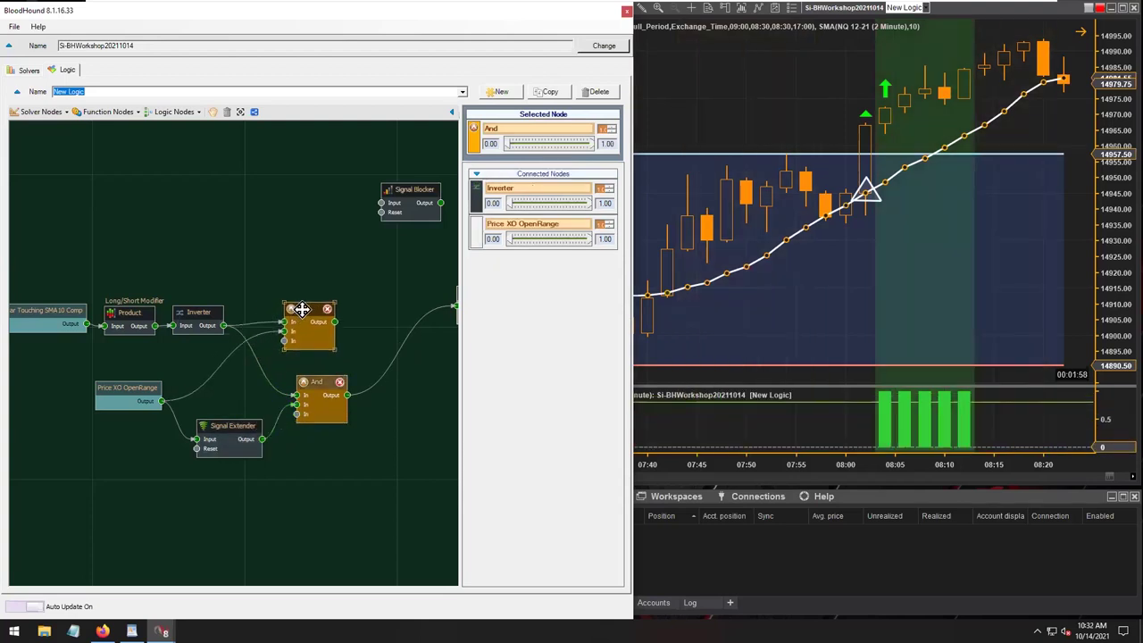
{"action": "left_click_drag", "start_coordinate": [319, 383], "coordinate": [305, 388]}
{"action": "mouse_move", "coordinate": [226, 430]}
{"action": "left_mouse_down"}
{"action": "mouse_move", "coordinate": [205, 423]}
{"action": "mouse_move", "coordinate": [221, 423]}
{"action": "left_mouse_up"}
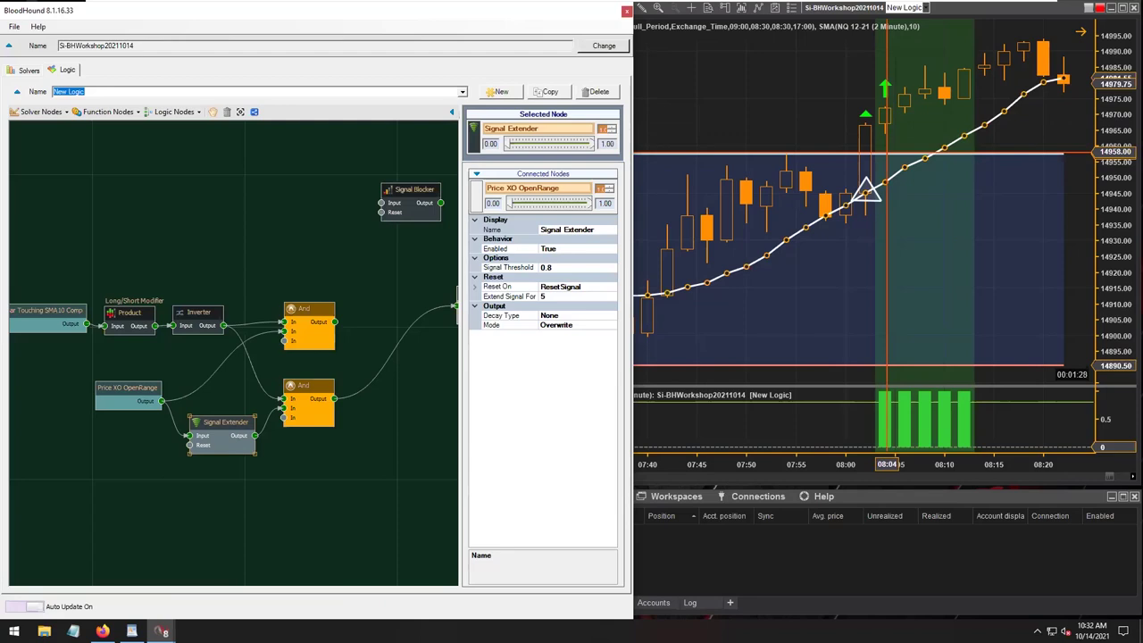
Switch to Firefox and review both annotated chart images describing the blocked signal and the opening range retouch rules.
{"action": "left_click", "coordinate": [105, 631]}
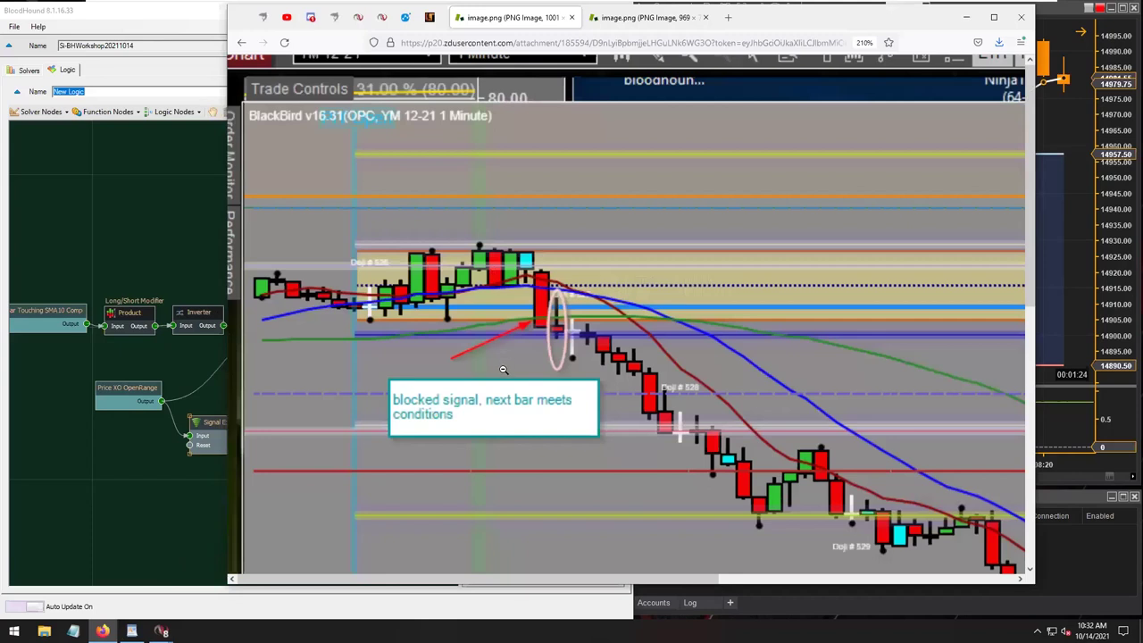
{"action": "left_click", "coordinate": [636, 24]}
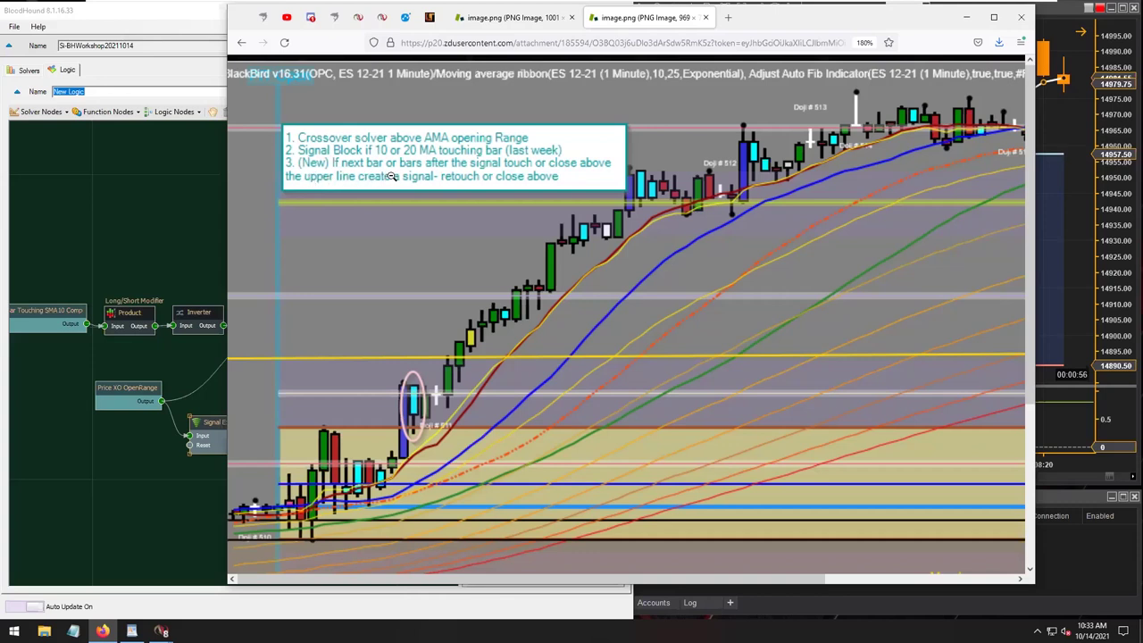
{"action": "left_click", "coordinate": [966, 17]}
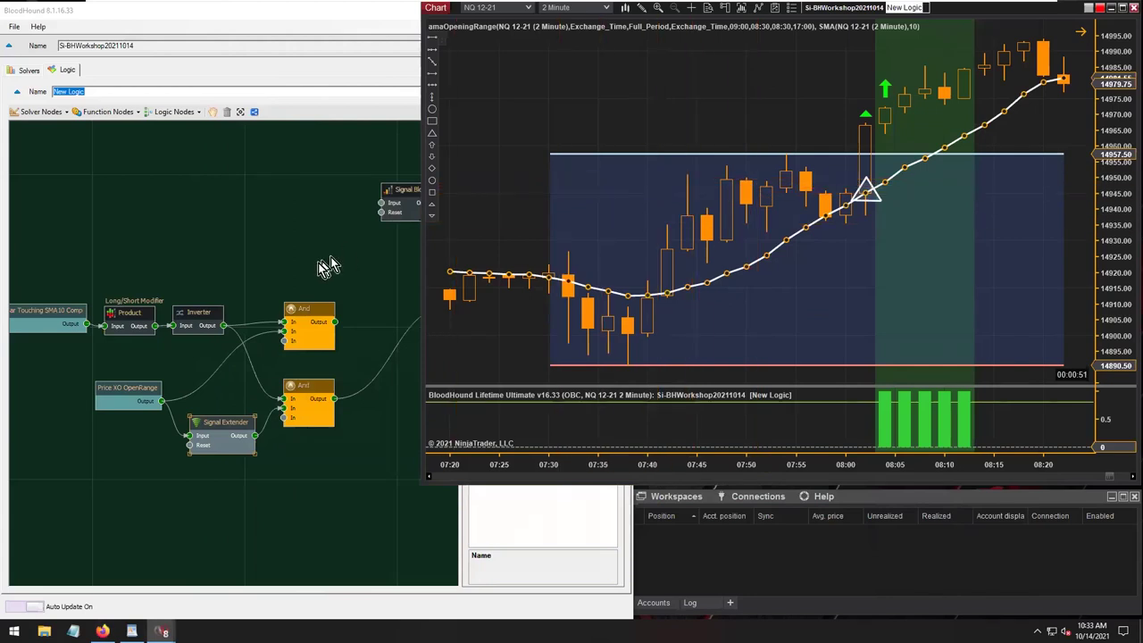
Adjust the spacing of Price XO OpenRange, Signal Extender and the And nodes, and rename the upper And node as BO Bar Only.
{"action": "left_click_drag", "start_coordinate": [130, 394], "coordinate": [119, 399]}
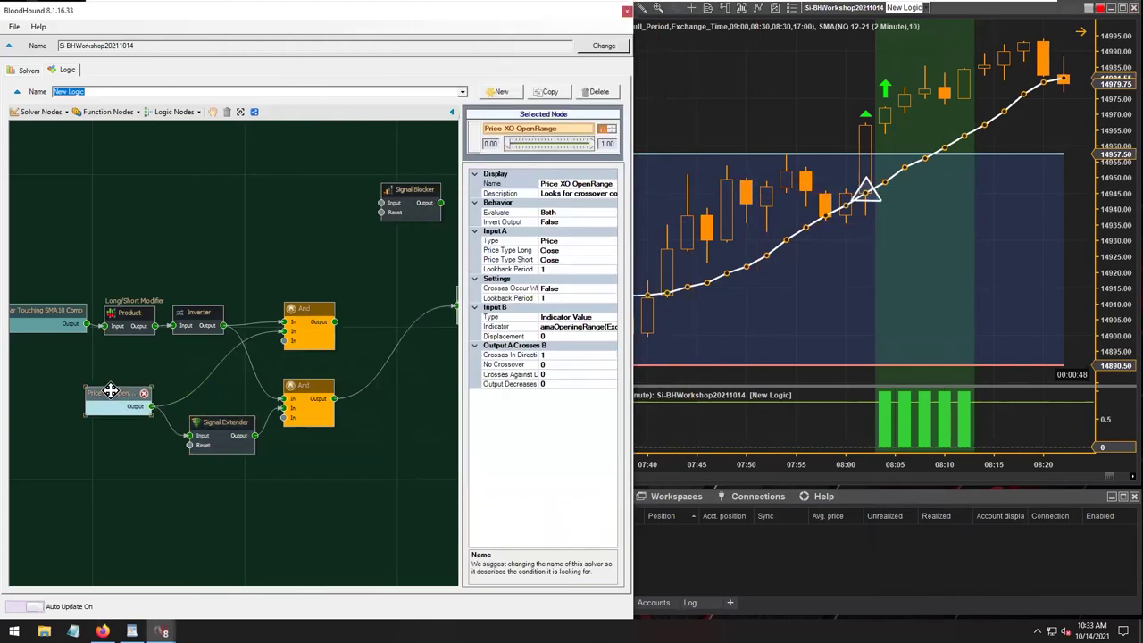
{"action": "left_click", "coordinate": [223, 432]}
{"action": "left_click_drag", "start_coordinate": [309, 388], "coordinate": [312, 386]}
{"action": "left_click_drag", "start_coordinate": [296, 308], "coordinate": [300, 305]}
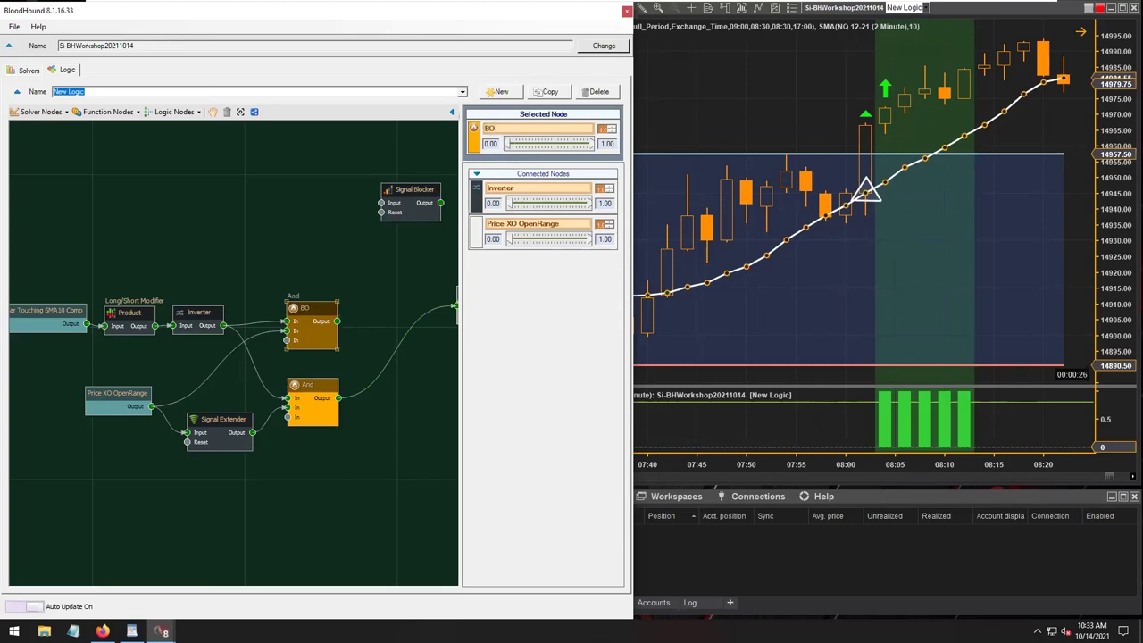
{"action": "type", "text": "ly"}
Rename the lower And node as Following Bars.
{"action": "left_click", "coordinate": [307, 386]}
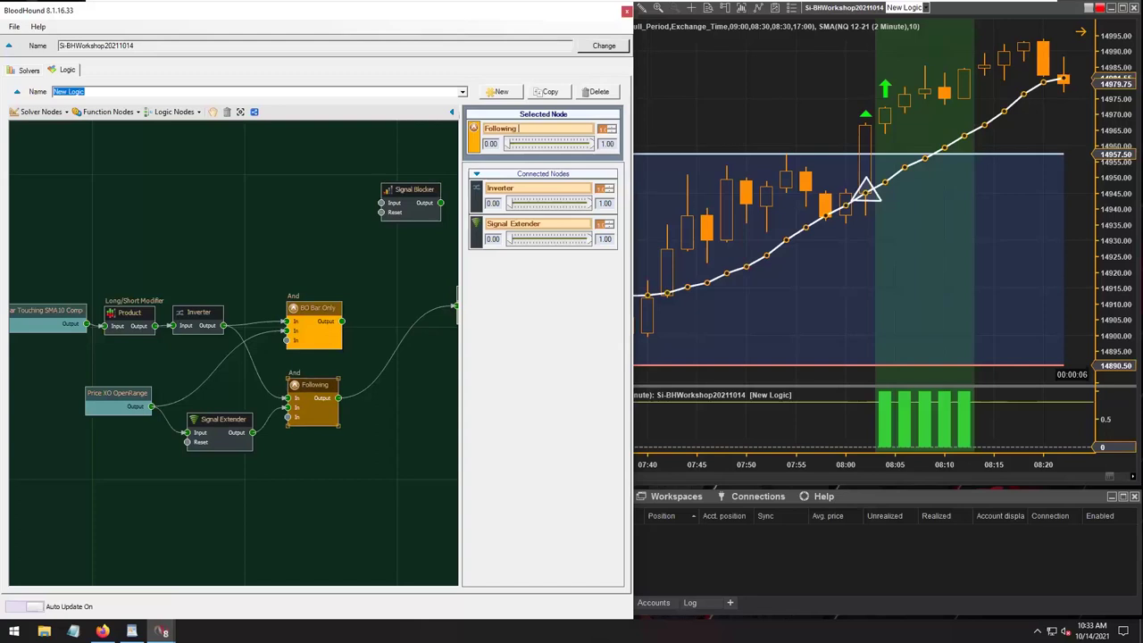
{"action": "type", "text": "Bars"}
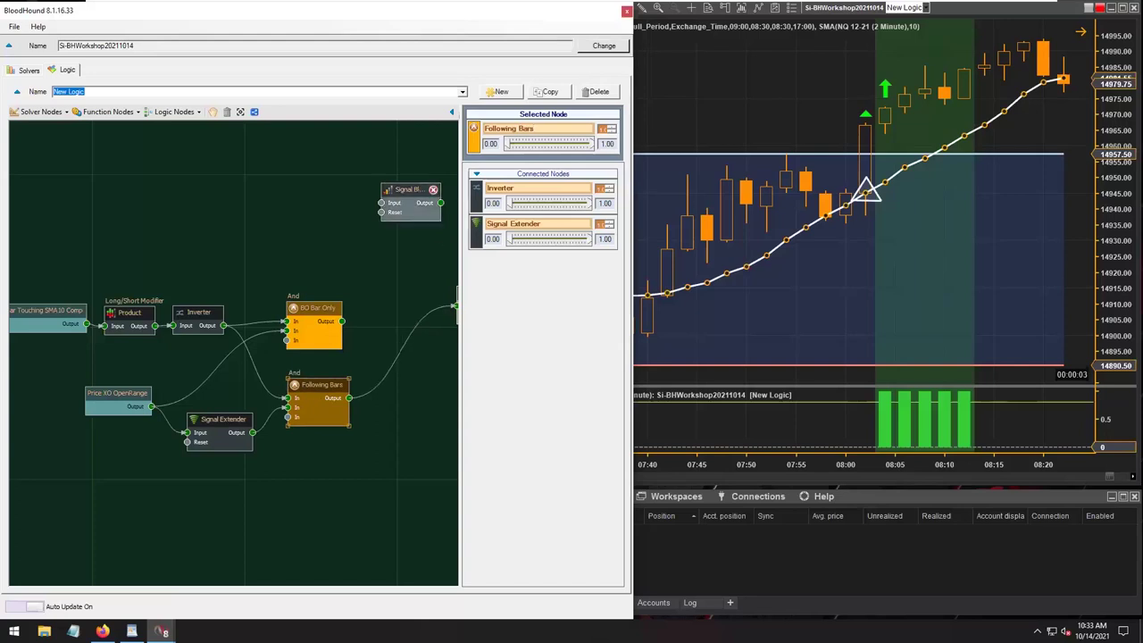
{"action": "left_click", "coordinate": [305, 477]}
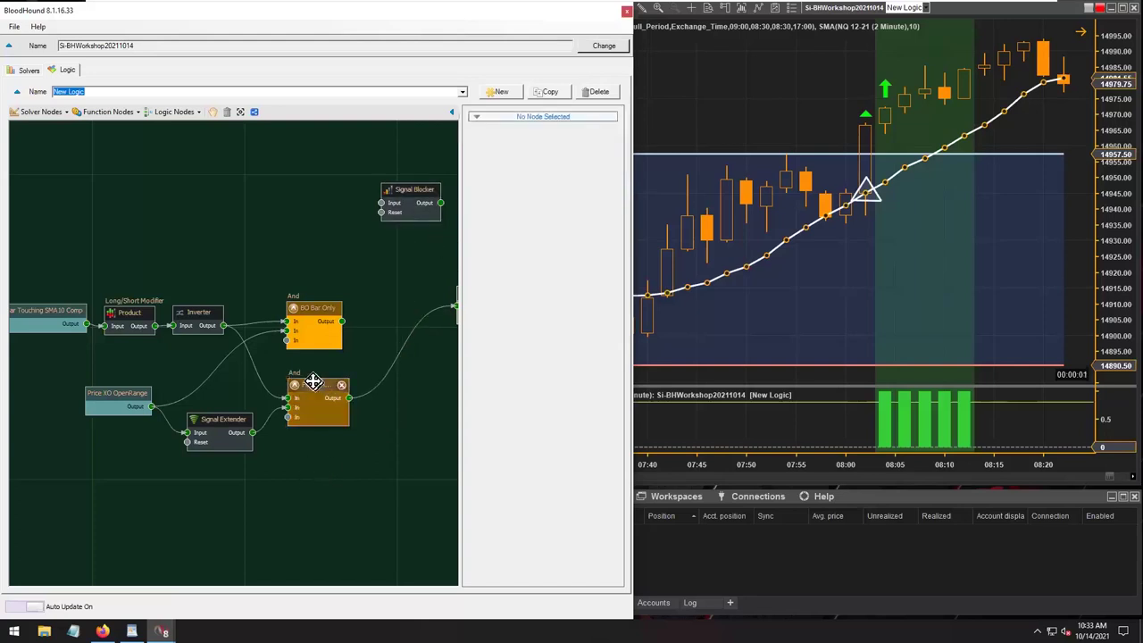
Change the name of the lower And node to After BO Bars.
{"action": "left_click", "coordinate": [319, 410]}
{"action": "double_click", "coordinate": [514, 125]}
{"action": "type", "text": "After BO"}
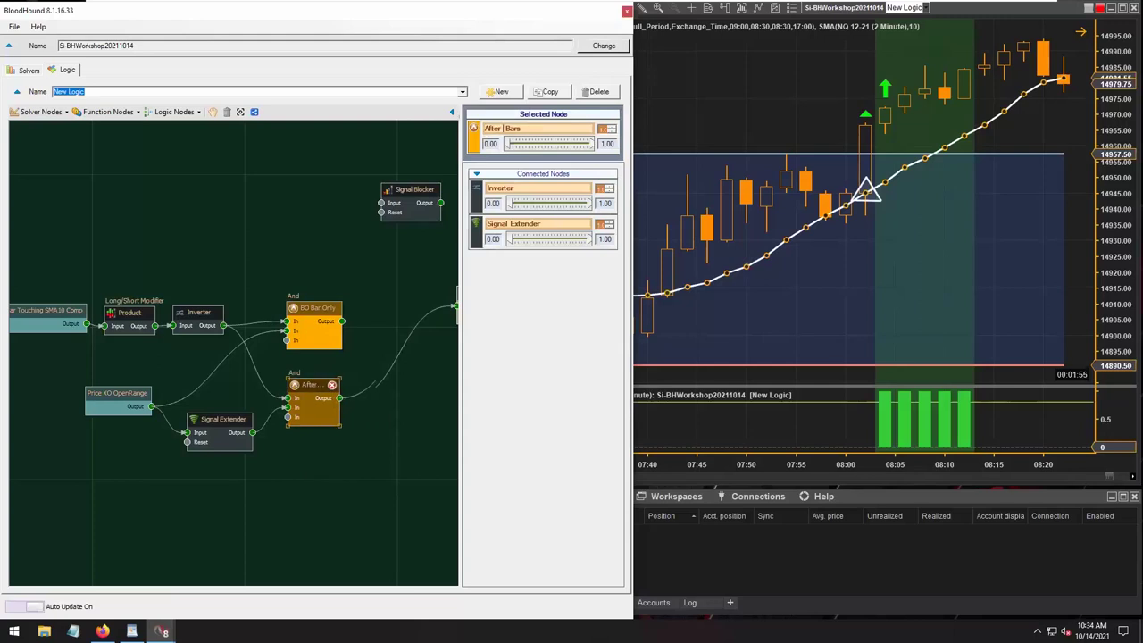
{"action": "left_click", "coordinate": [358, 475]}
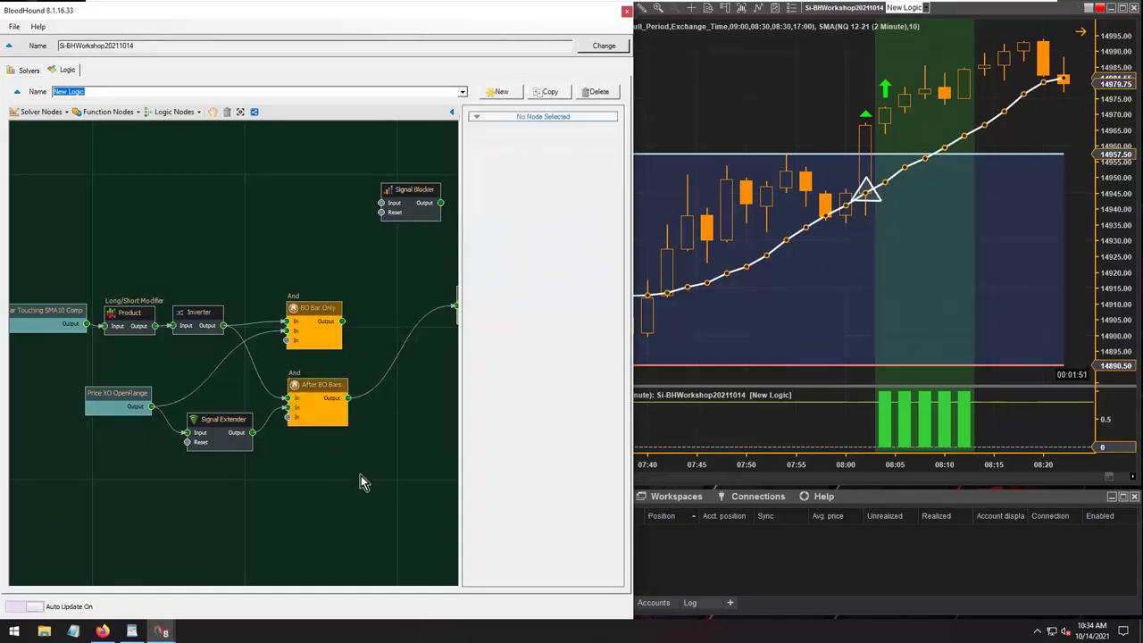
{"action": "left_click", "coordinate": [315, 321]}
{"action": "left_click_drag", "start_coordinate": [312, 307], "coordinate": [310, 306]}
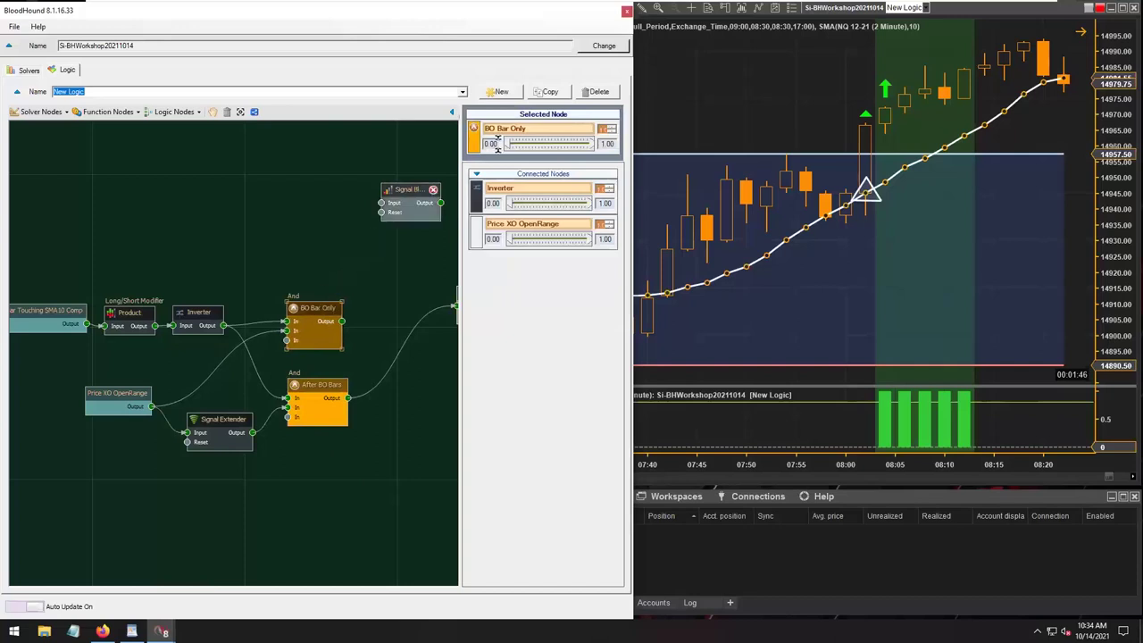
{"action": "double_click", "coordinate": [488, 129]}
{"action": "left_click_drag", "start_coordinate": [500, 128], "coordinate": [526, 127]}
{"action": "left_click", "coordinate": [312, 387]}
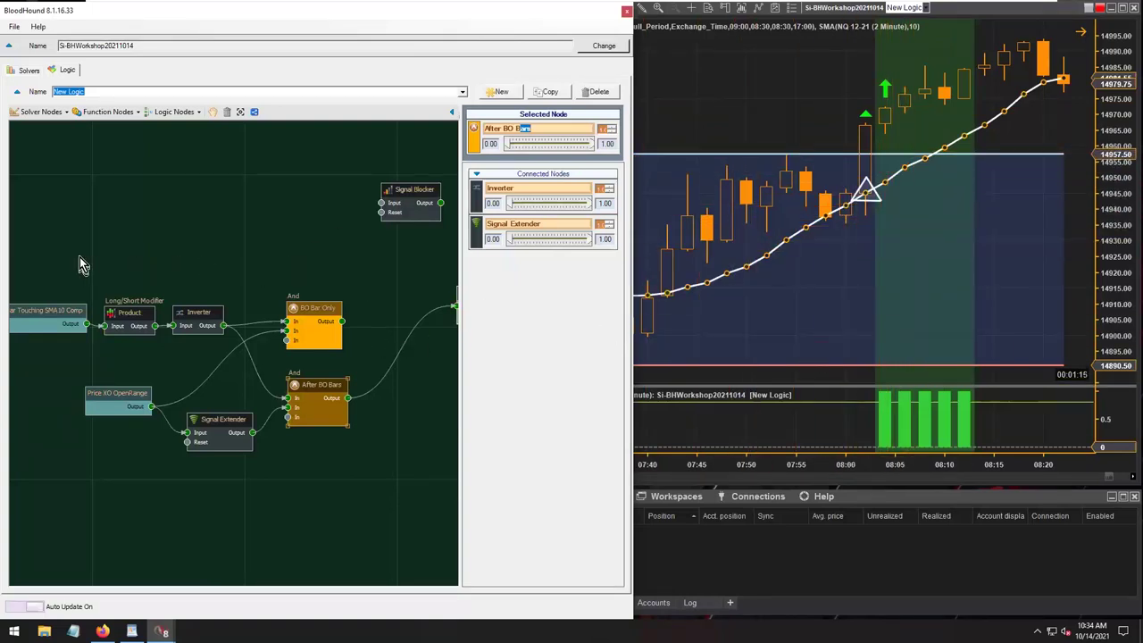
Add an Indicator Comparison solver below Signal Extender and make it the input of the Result node.
{"action": "left_click", "coordinate": [41, 111]}
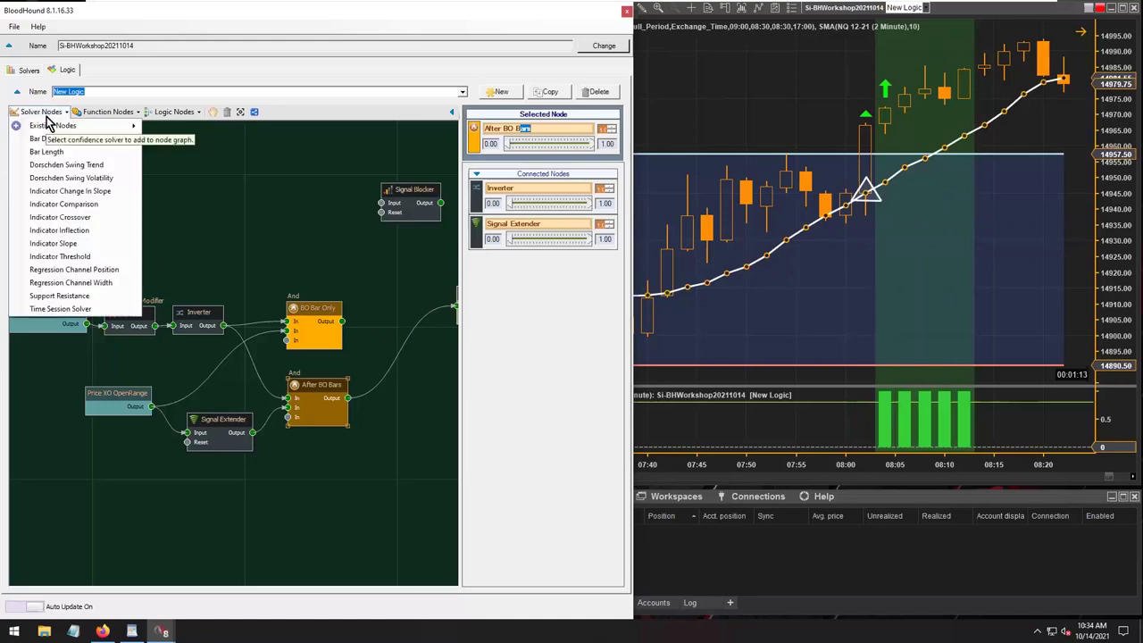
{"action": "left_click_drag", "start_coordinate": [80, 204], "coordinate": [230, 486]}
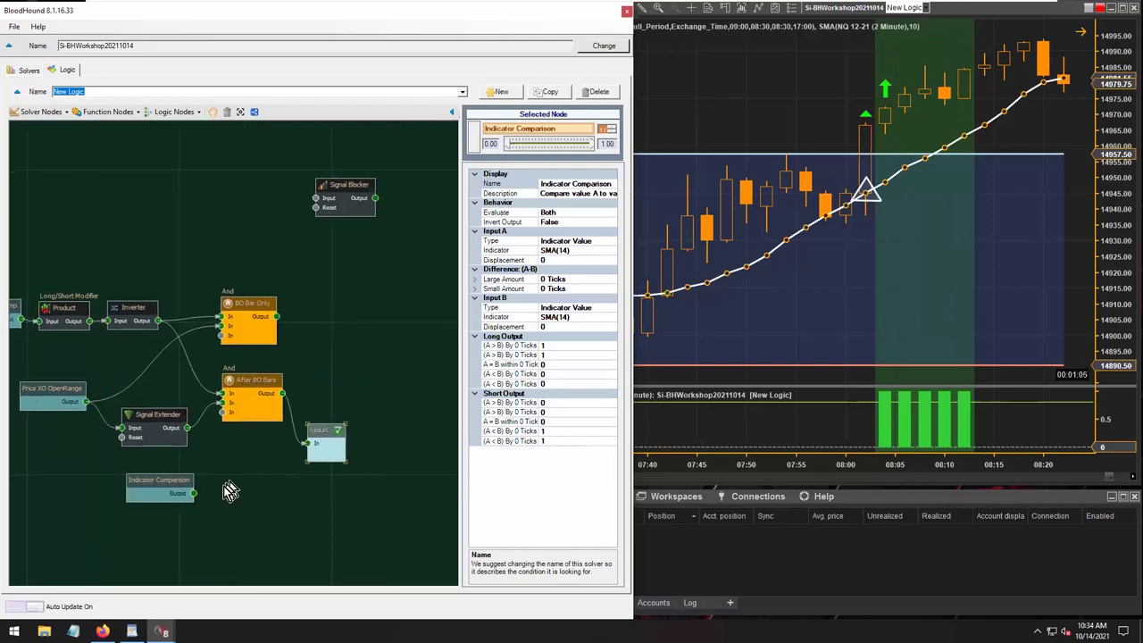
{"action": "left_click", "coordinate": [171, 482]}
Rename the Indicator Comparison solver as Close / OR Comp.
{"action": "left_click", "coordinate": [554, 183]}
{"action": "double_click", "coordinate": [567, 183]}
{"action": "type", "text": "Close / OR"}
{"action": "left_click", "coordinate": [601, 183]}
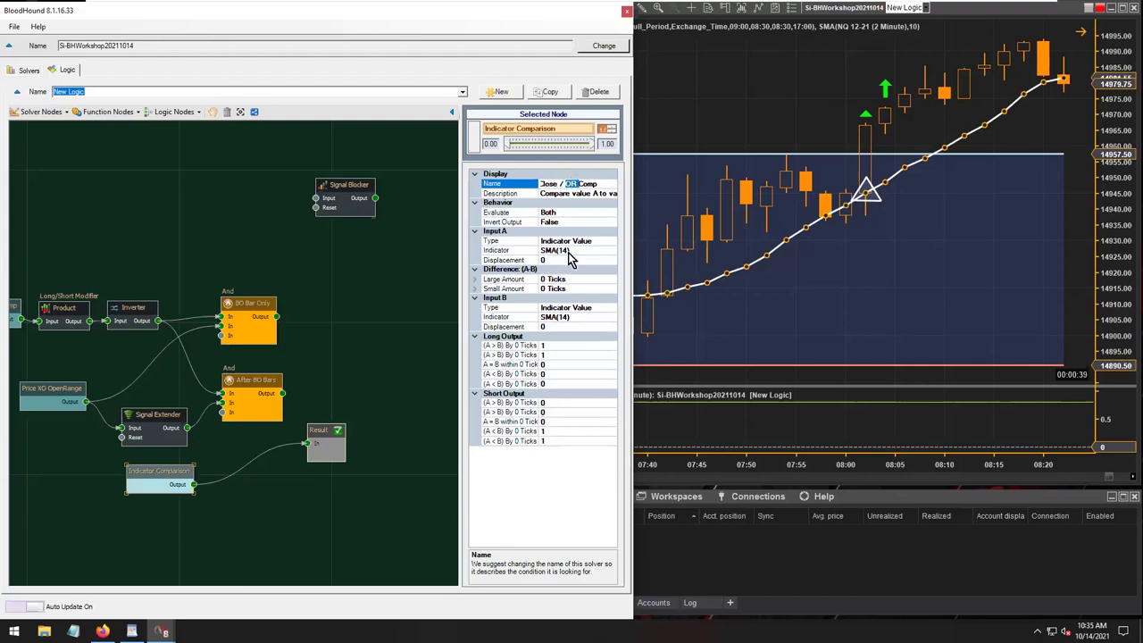
Set Input A of Close / OR Comp to Price, using Close as the price type for both long and short.
{"action": "left_click", "coordinate": [555, 242]}
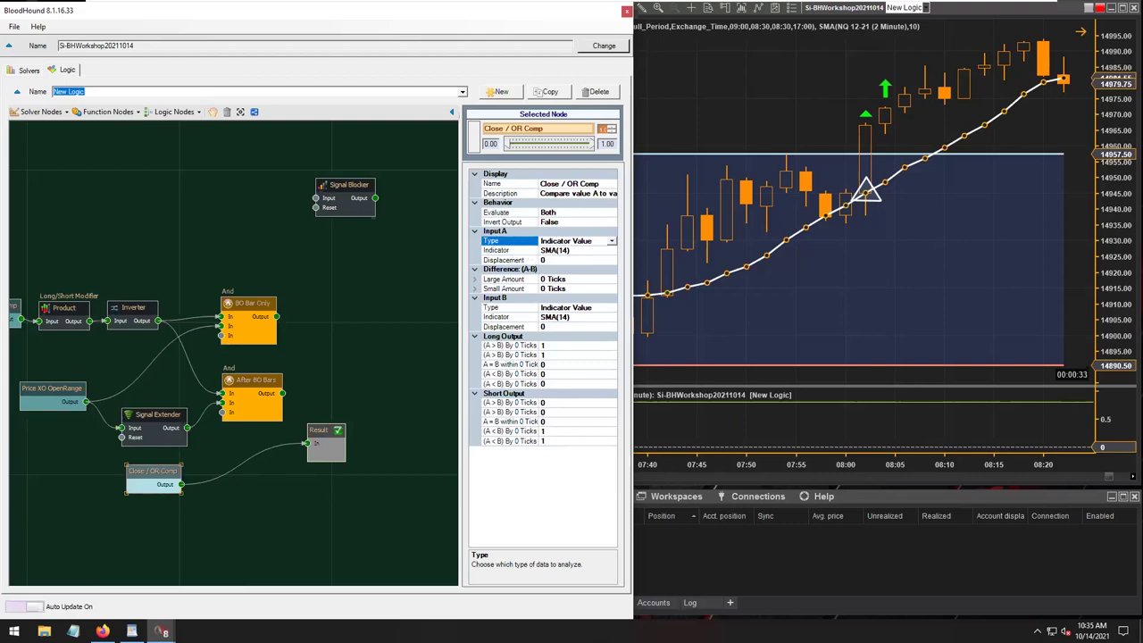
{"action": "double_click", "coordinate": [564, 241]}
{"action": "left_click", "coordinate": [560, 251]}
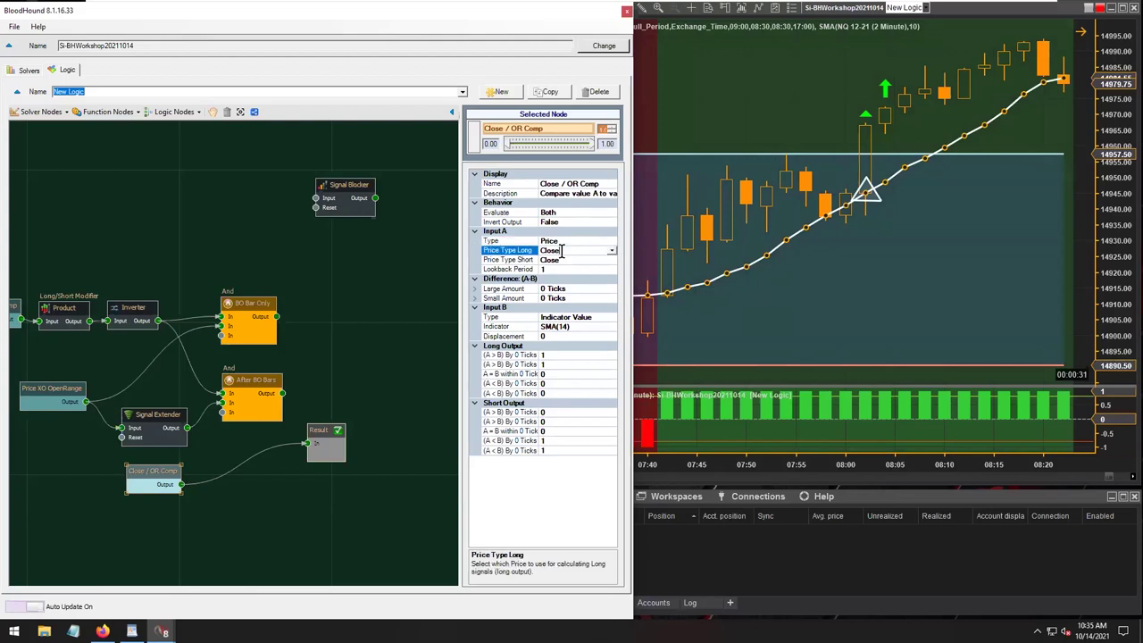
{"action": "left_click", "coordinate": [555, 260]}
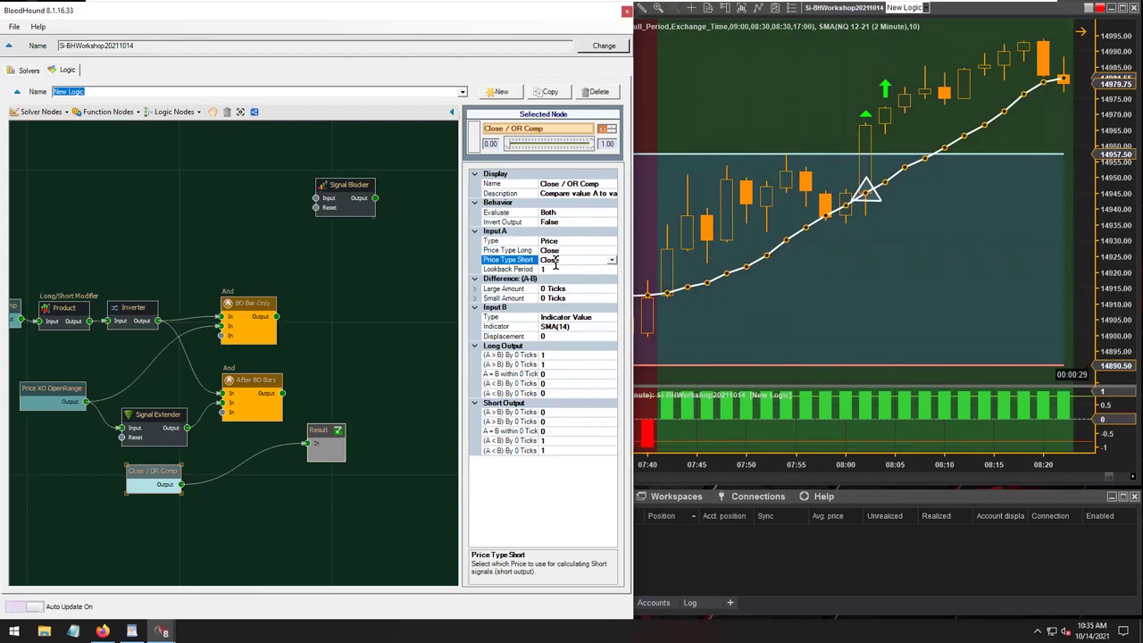
{"action": "left_click", "coordinate": [554, 252]}
{"action": "left_click", "coordinate": [553, 260]}
Replace the SMA indicator in Input B of Close / OR Comp with amaOpeningRange.
{"action": "left_click", "coordinate": [550, 328]}
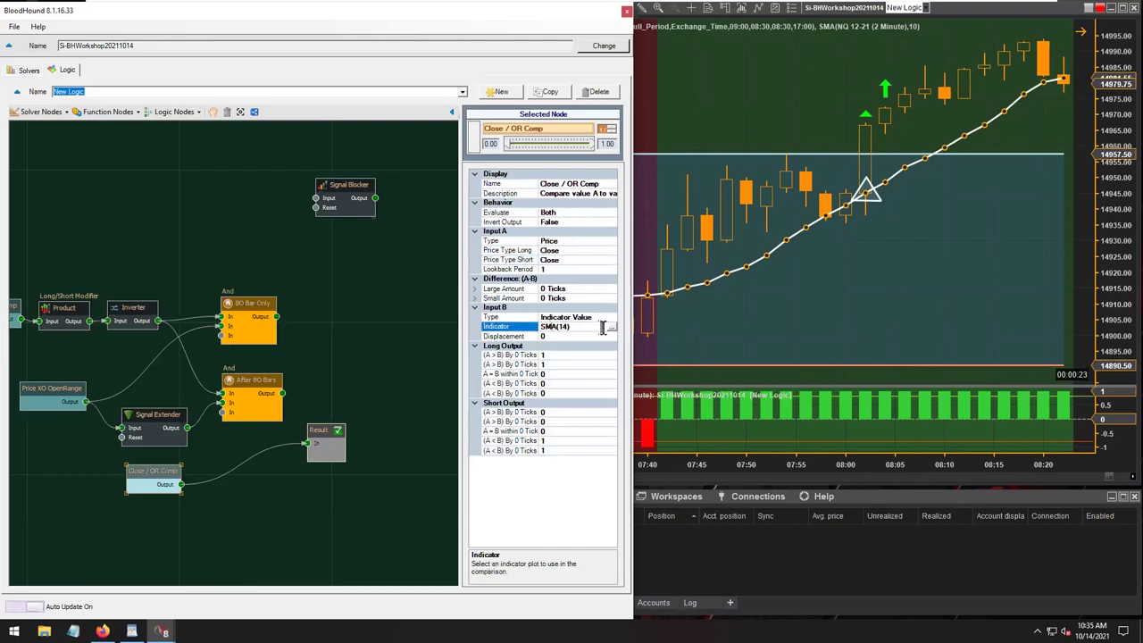
{"action": "left_click", "coordinate": [611, 326]}
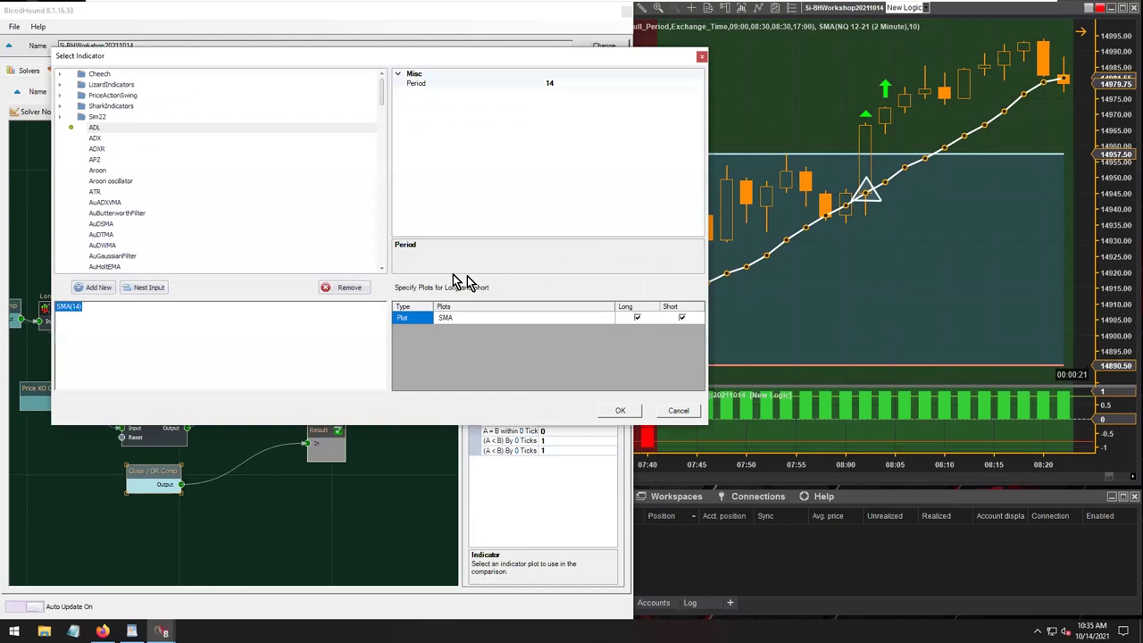
{"action": "double_click", "coordinate": [125, 95]}
{"action": "double_click", "coordinate": [114, 86]}
{"action": "scroll", "coordinate": [166, 209], "scroll_direction": "down", "scroll_amount": 15}
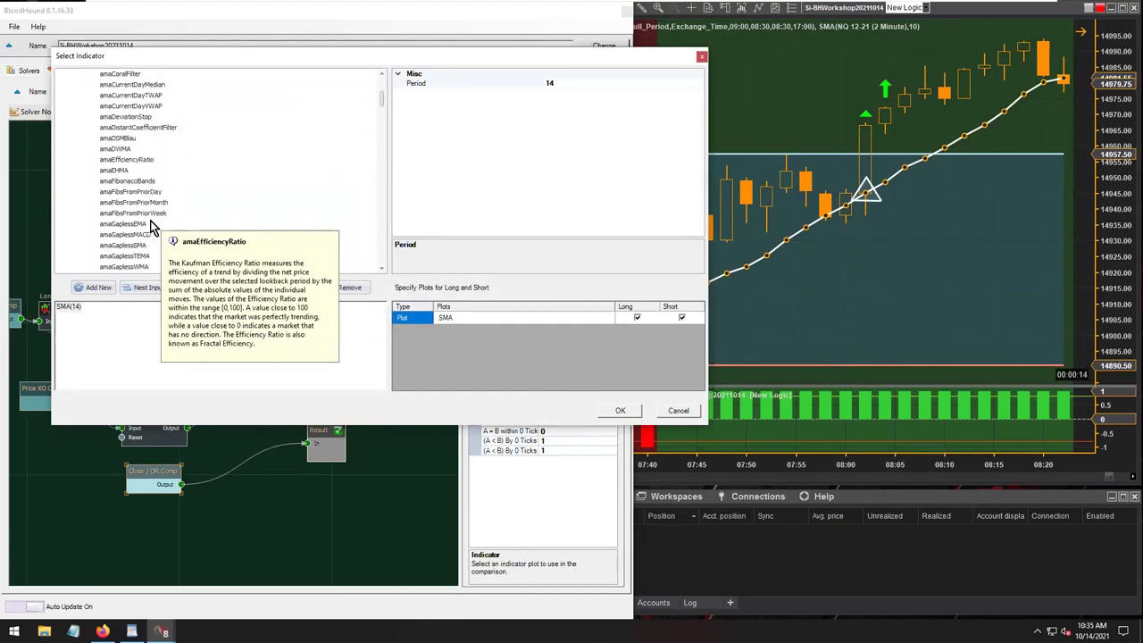
{"action": "scroll", "coordinate": [172, 214], "scroll_direction": "down", "scroll_amount": 2}
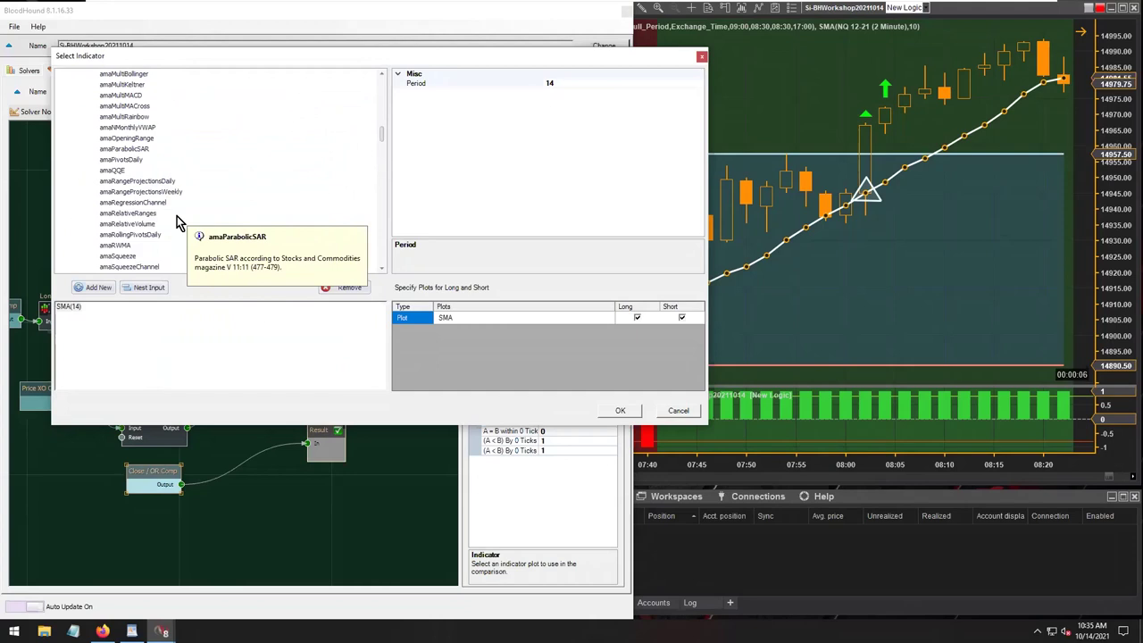
{"action": "left_click", "coordinate": [142, 139]}
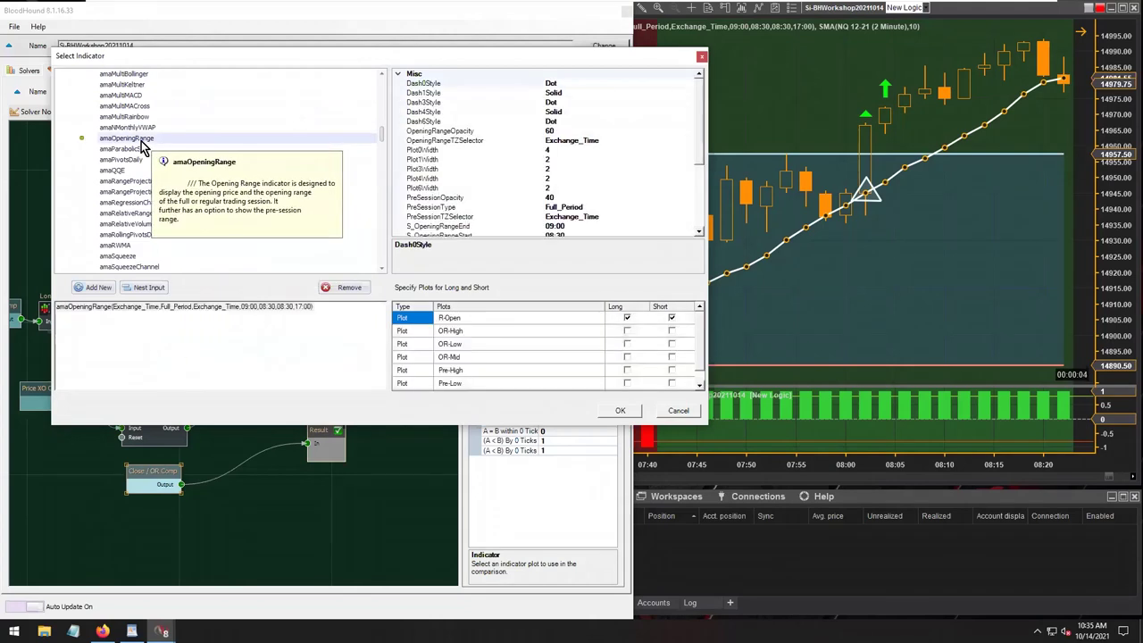
{"action": "triple_click", "coordinate": [156, 314]}
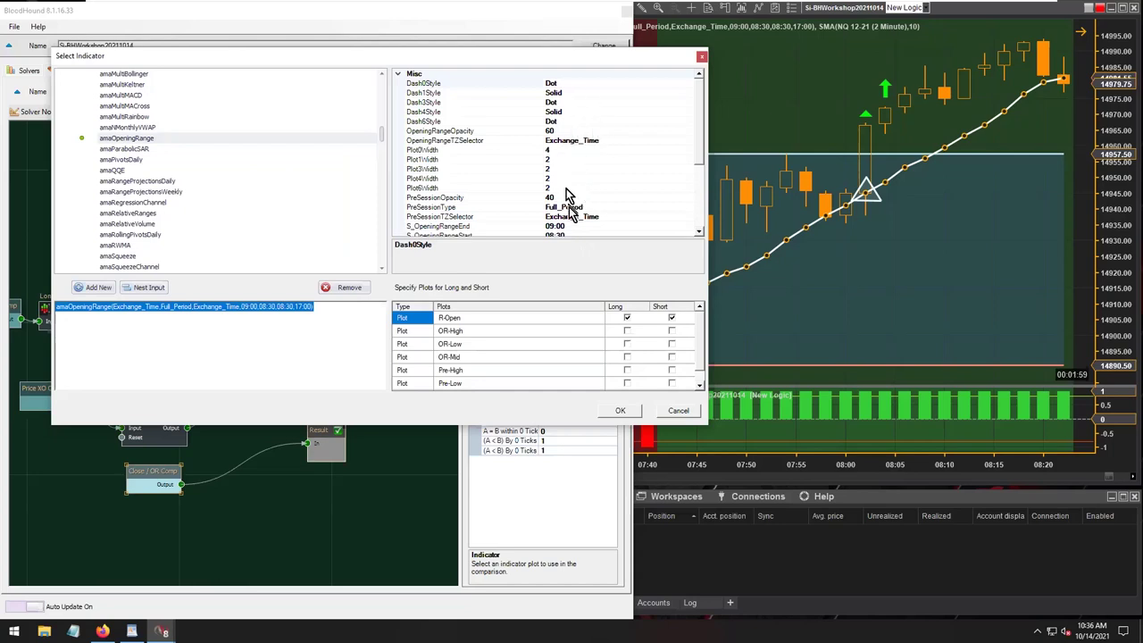
Use the OR-High plot for long and the OR-Low plot for short, and accept the opening range indicator.
{"action": "left_click", "coordinate": [627, 330]}
{"action": "left_click", "coordinate": [670, 345]}
{"action": "left_click", "coordinate": [660, 343]}
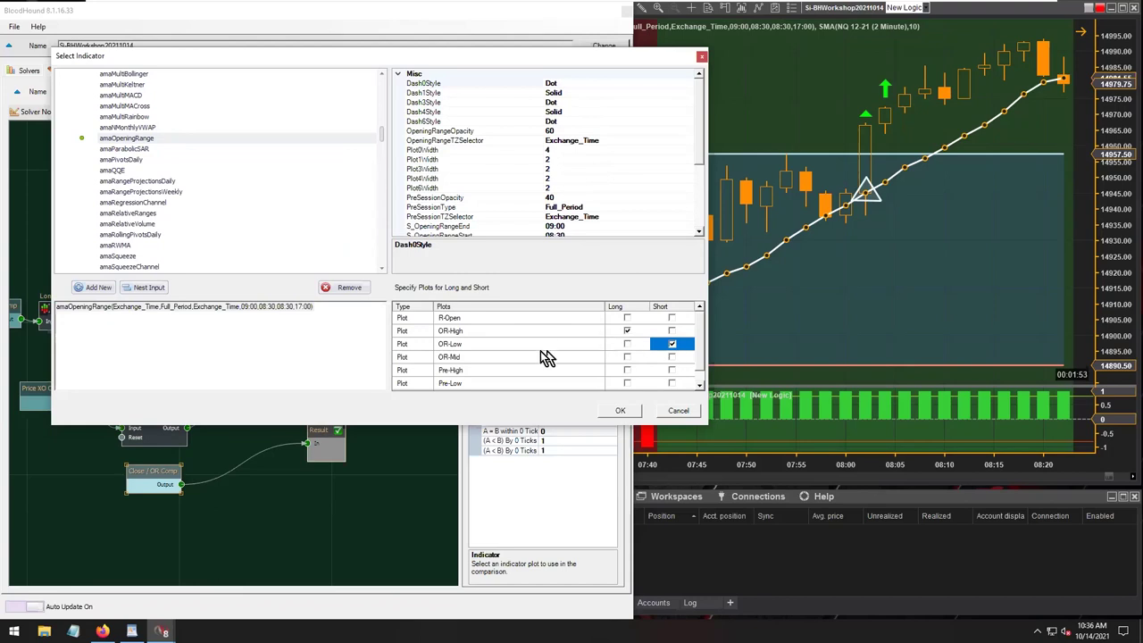
{"action": "left_click", "coordinate": [619, 413]}
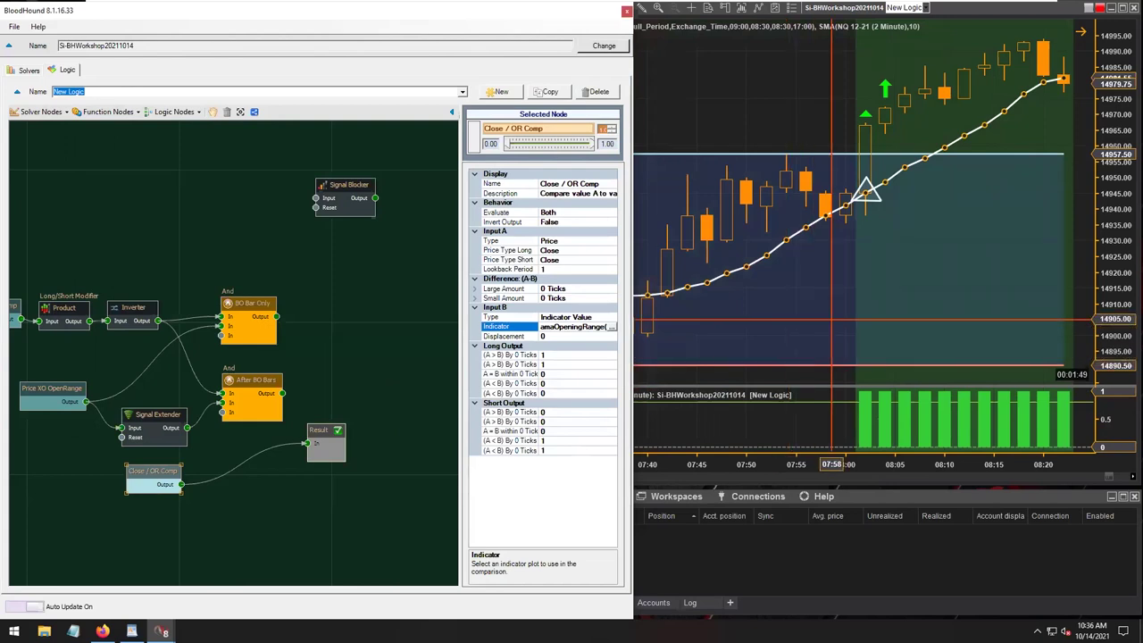
Examine the Close / OR Comp signals against the opening range lines on the current and earlier sessions of the chart.
{"action": "left_click", "coordinate": [820, 215]}
{"action": "left_click_drag", "start_coordinate": [808, 463], "coordinate": [880, 464]}
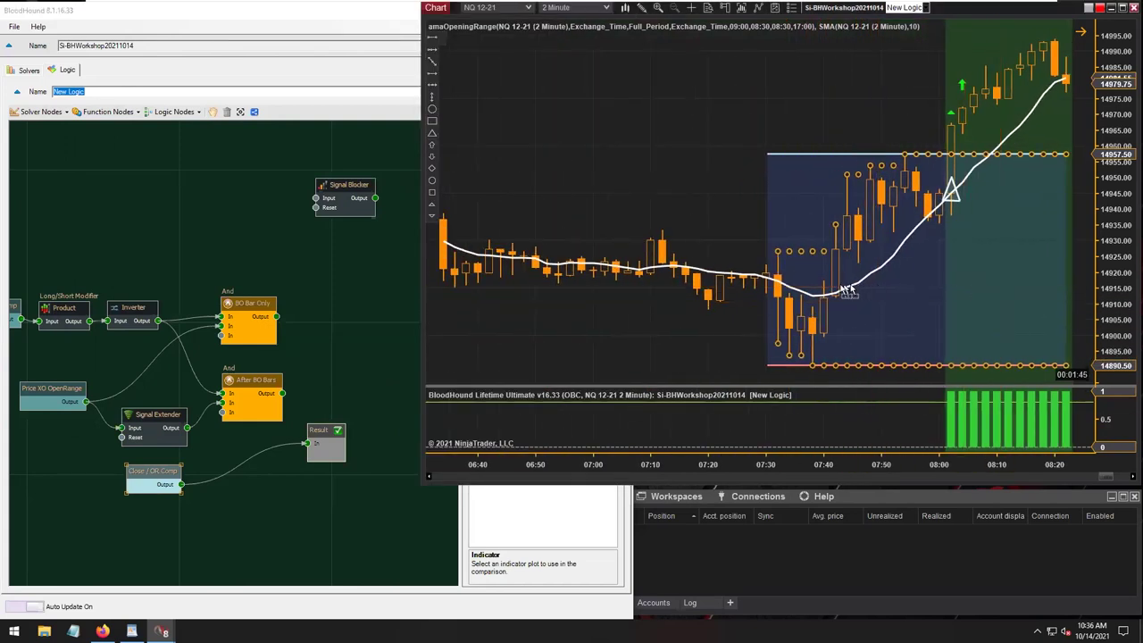
{"action": "scroll", "coordinate": [548, 114], "scroll_direction": "up", "scroll_amount": 10}
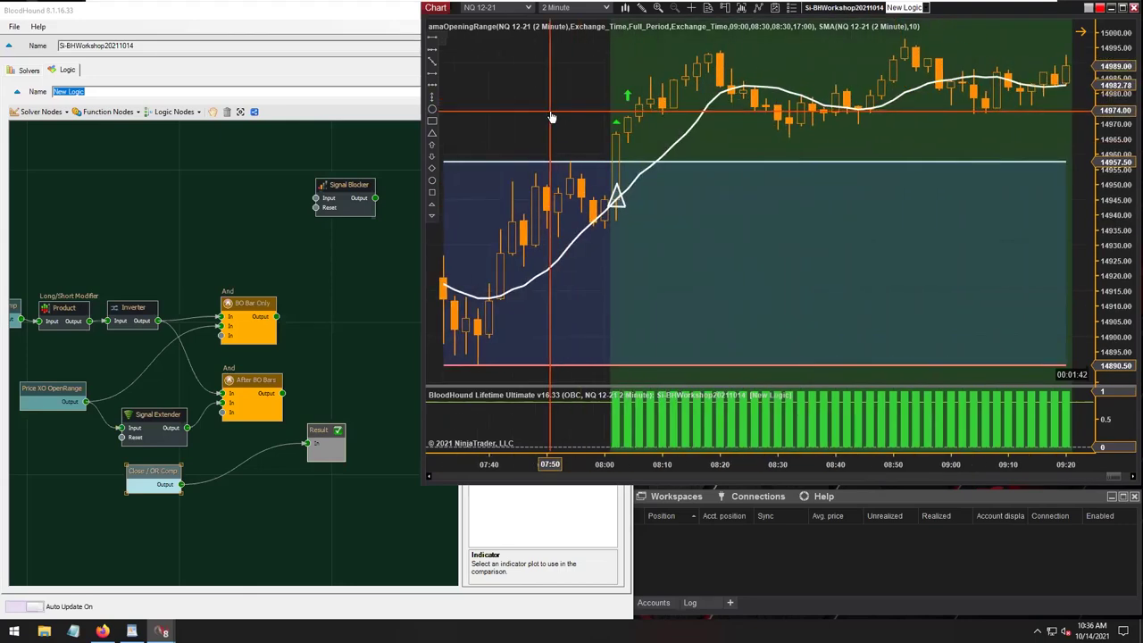
{"action": "scroll", "coordinate": [719, 254], "scroll_direction": "down", "scroll_amount": 20}
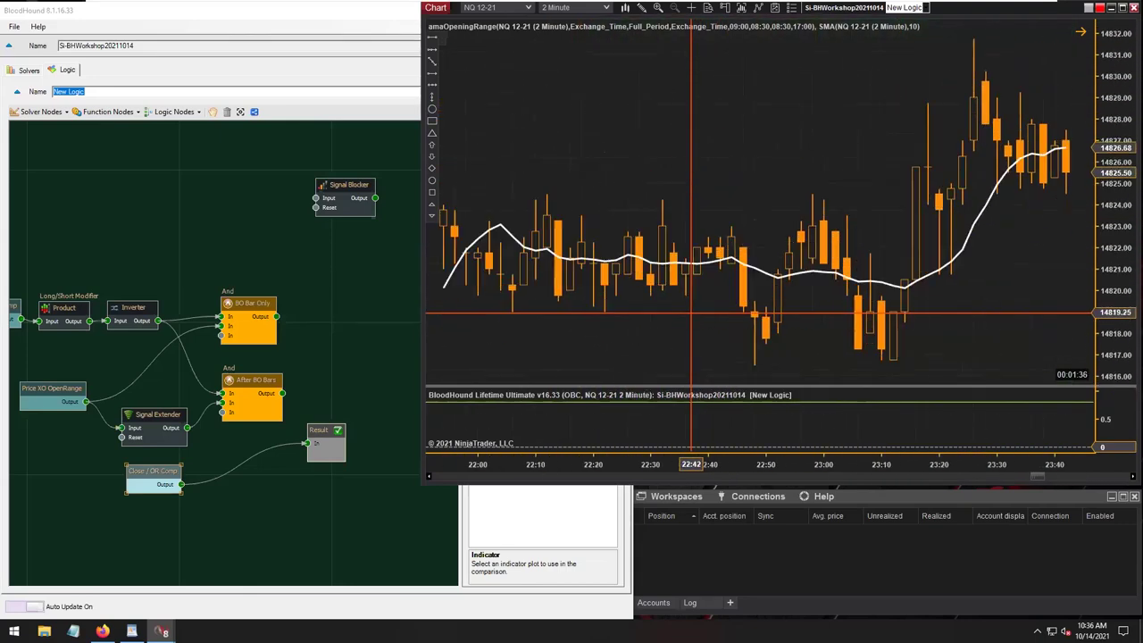
{"action": "scroll", "coordinate": [706, 315], "scroll_direction": "down", "scroll_amount": 5}
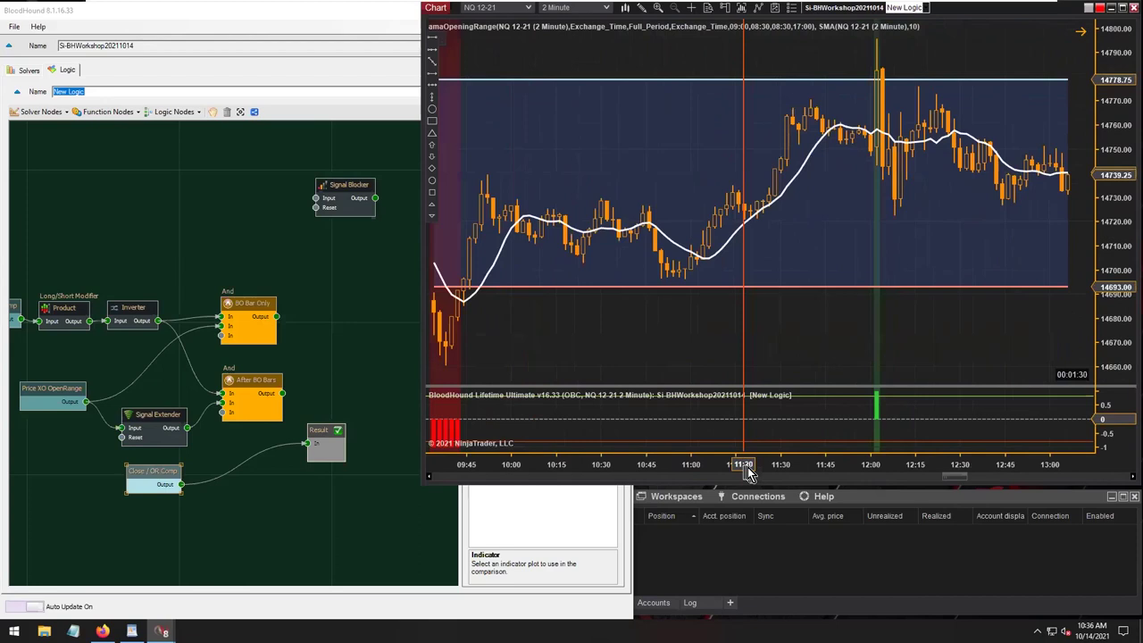
{"action": "left_click_drag", "start_coordinate": [678, 340], "coordinate": [946, 342]}
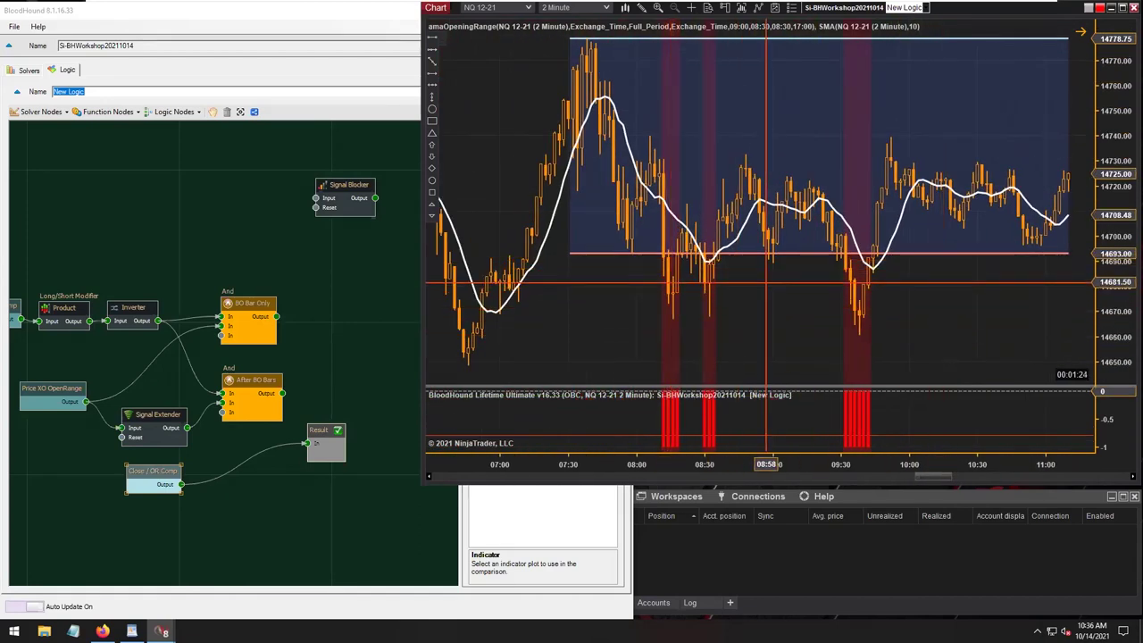
Examine the Close / OR Comp signals on the chart's latest sessions, ending with a close view of the 08:02 breakout bar.
{"action": "left_click_drag", "start_coordinate": [952, 333], "coordinate": [688, 332]}
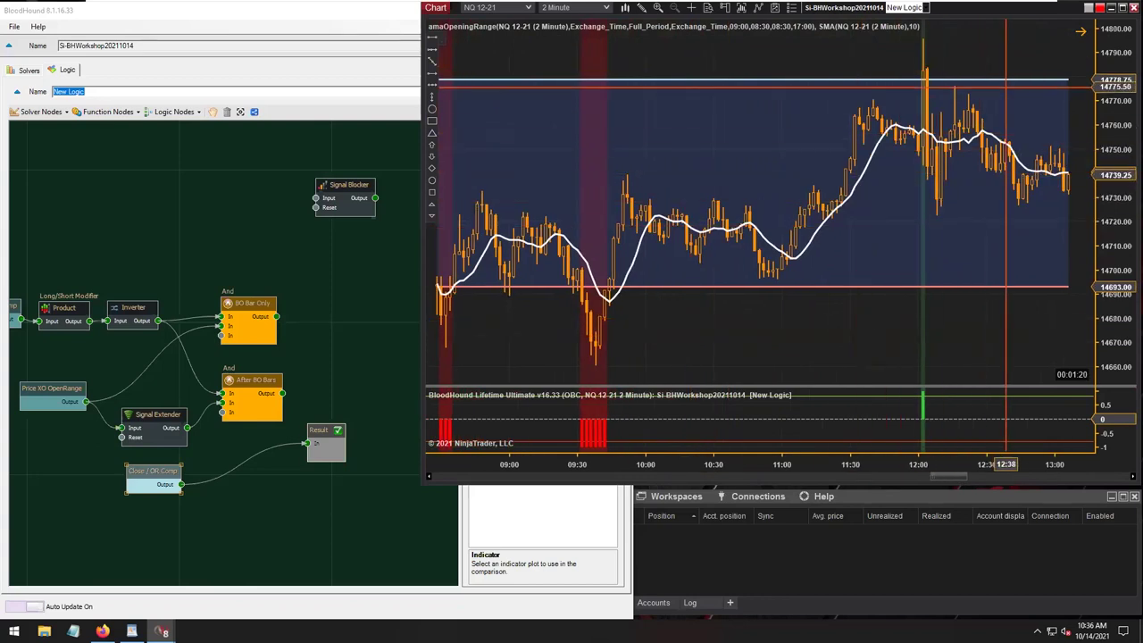
{"action": "left_click", "coordinate": [1080, 34]}
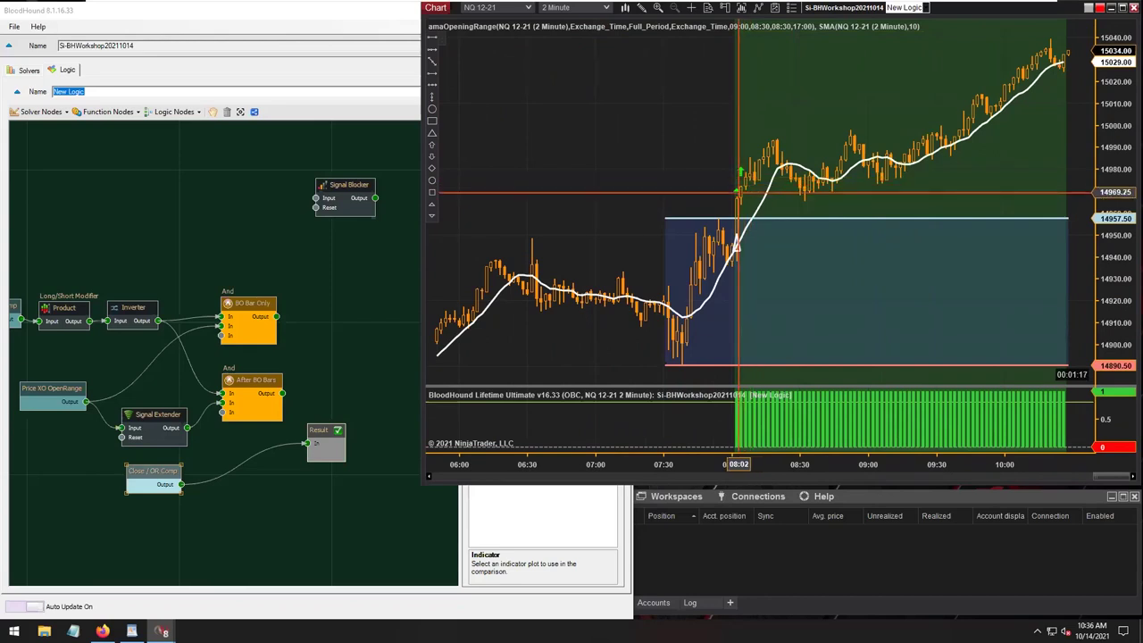
{"action": "left_click", "coordinate": [819, 265]}
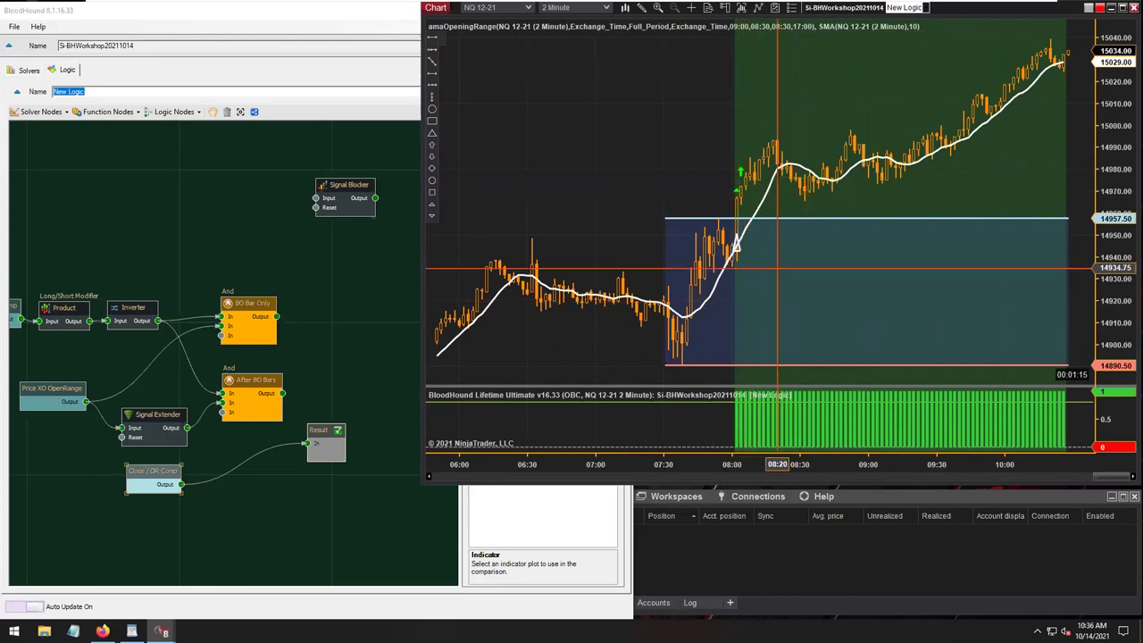
{"action": "left_click_drag", "start_coordinate": [803, 75], "coordinate": [1074, 81]}
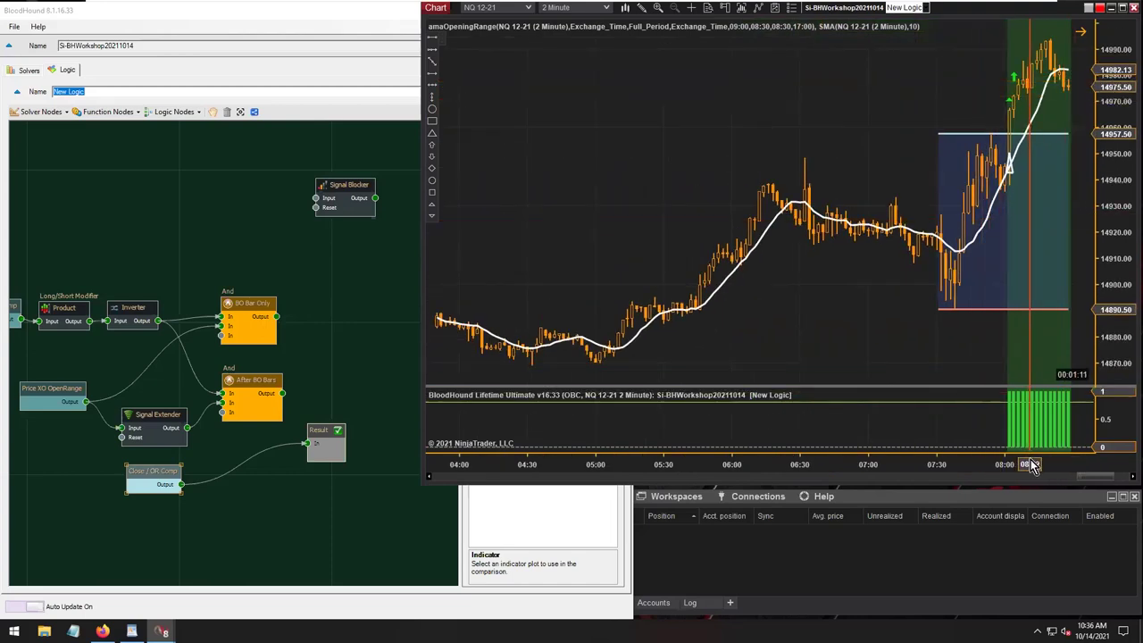
{"action": "left_click_drag", "start_coordinate": [1021, 466], "coordinate": [879, 473]}
{"action": "left_click_drag", "start_coordinate": [995, 466], "coordinate": [806, 464]}
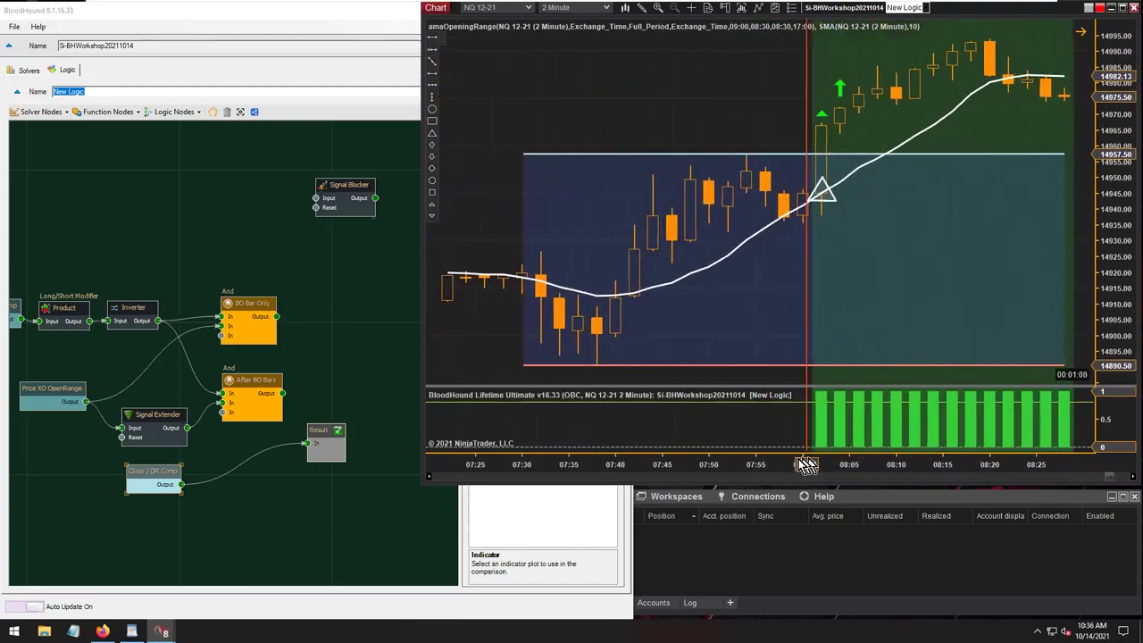
Wire Close / OR Comp into After BO Bars and After BO Bars into Result, tidy the nodes, and check the chart.
{"action": "left_click", "coordinate": [264, 403]}
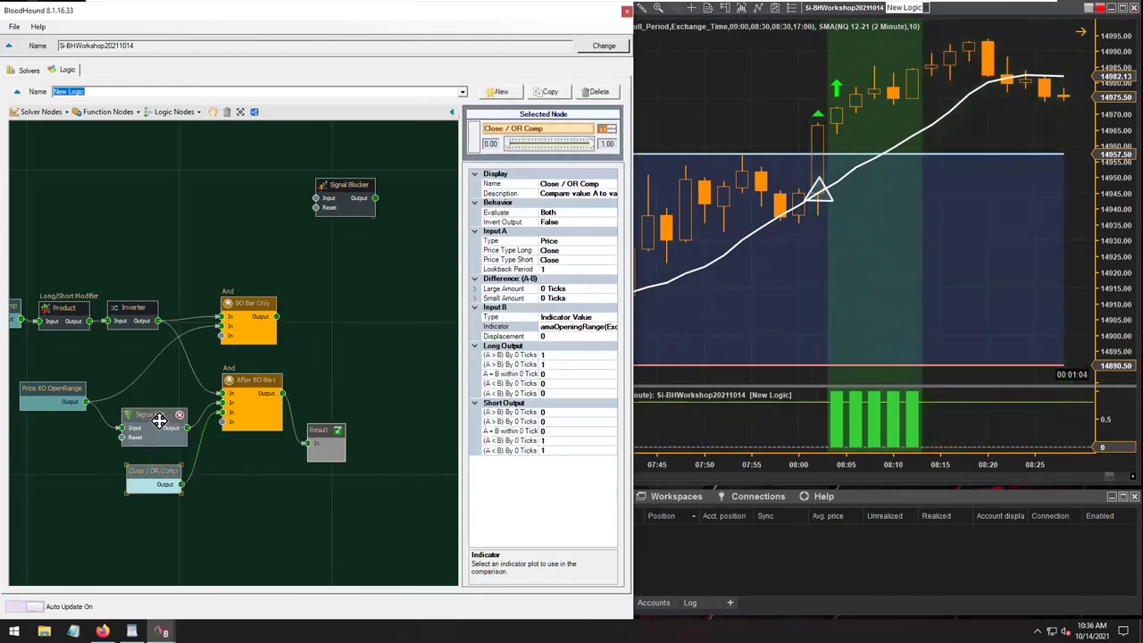
{"action": "left_click_drag", "start_coordinate": [161, 419], "coordinate": [158, 414]}
{"action": "left_click_drag", "start_coordinate": [43, 391], "coordinate": [59, 365]}
{"action": "left_click_drag", "start_coordinate": [146, 467], "coordinate": [149, 454]}
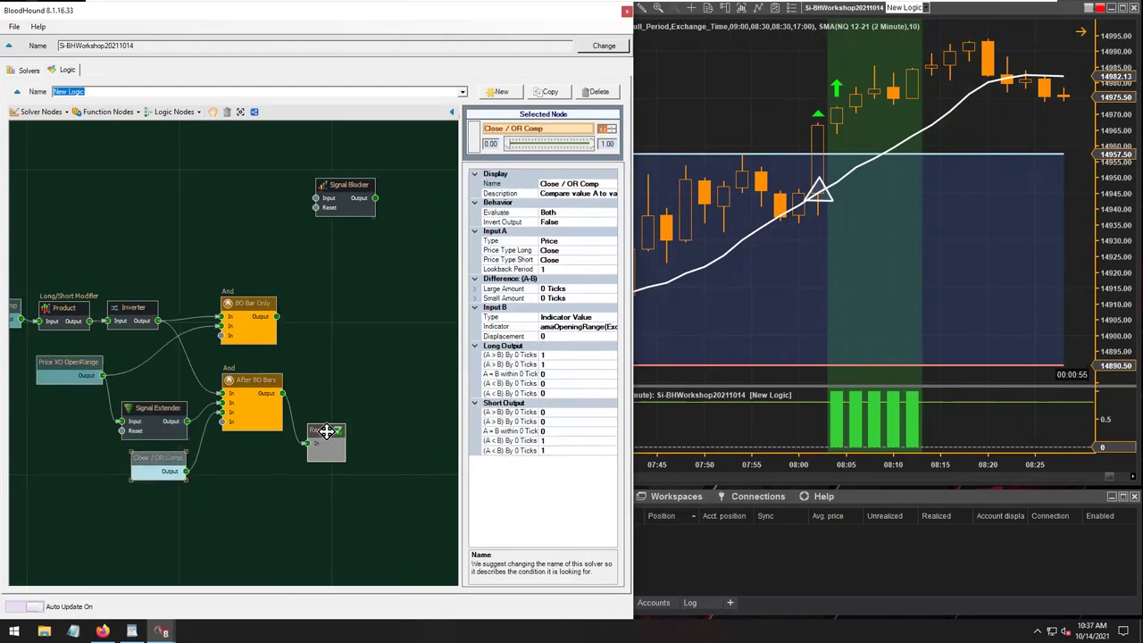
{"action": "left_click_drag", "start_coordinate": [323, 431], "coordinate": [410, 432]}
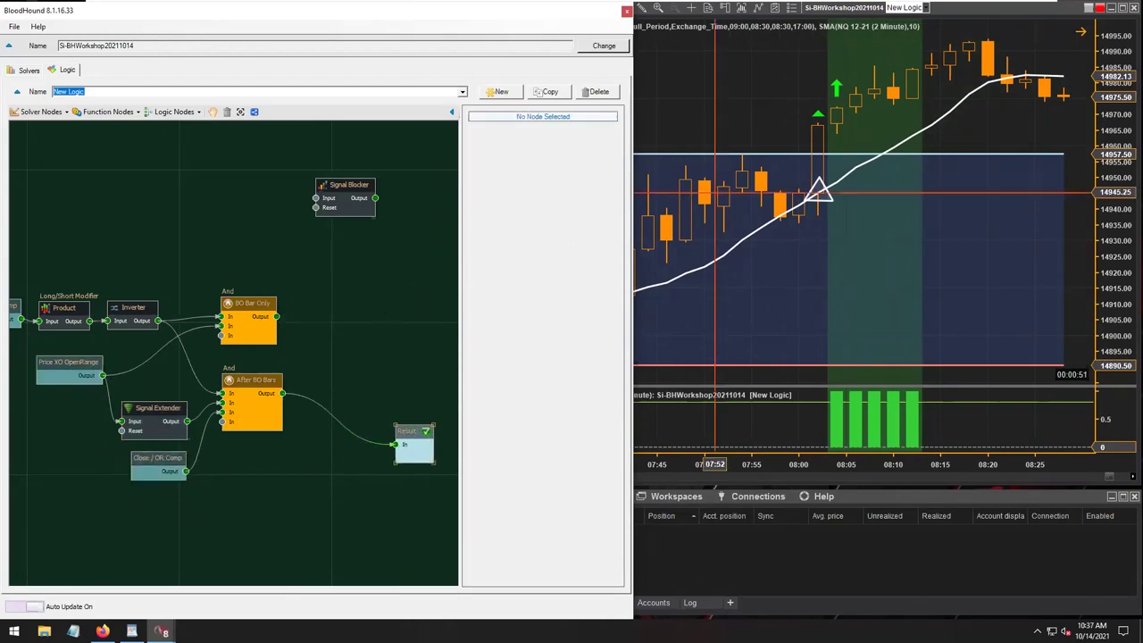
{"action": "left_click", "coordinate": [937, 130]}
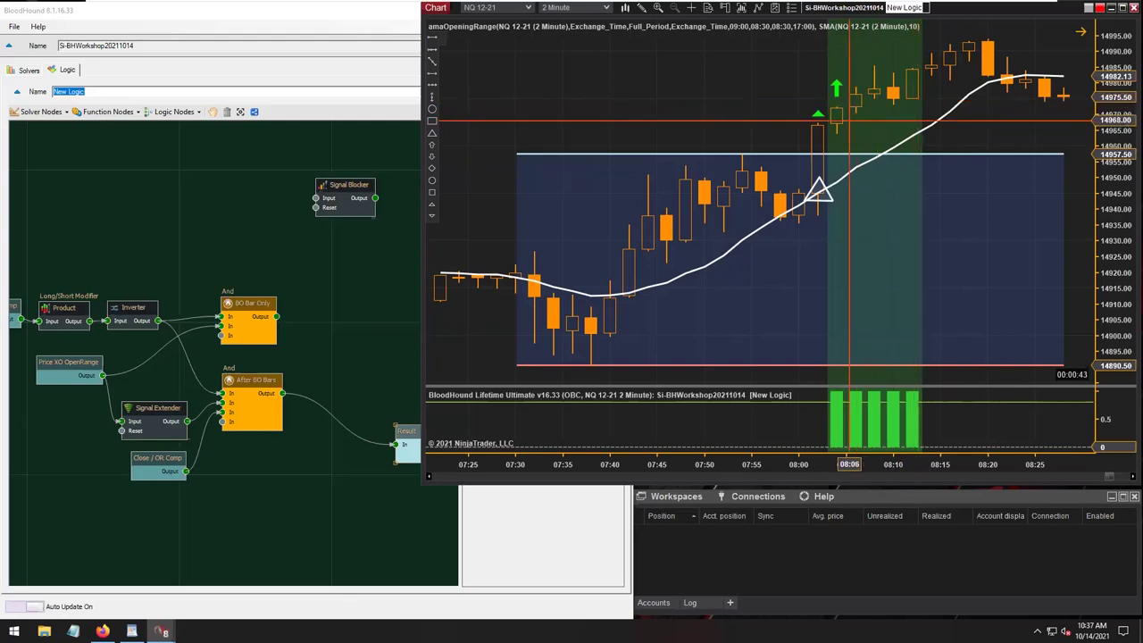
Insert the Signal Blocker between After BO Bars and Result, align the nodes, and check the signal on the chart.
{"action": "left_click_drag", "start_coordinate": [345, 191], "coordinate": [339, 368]}
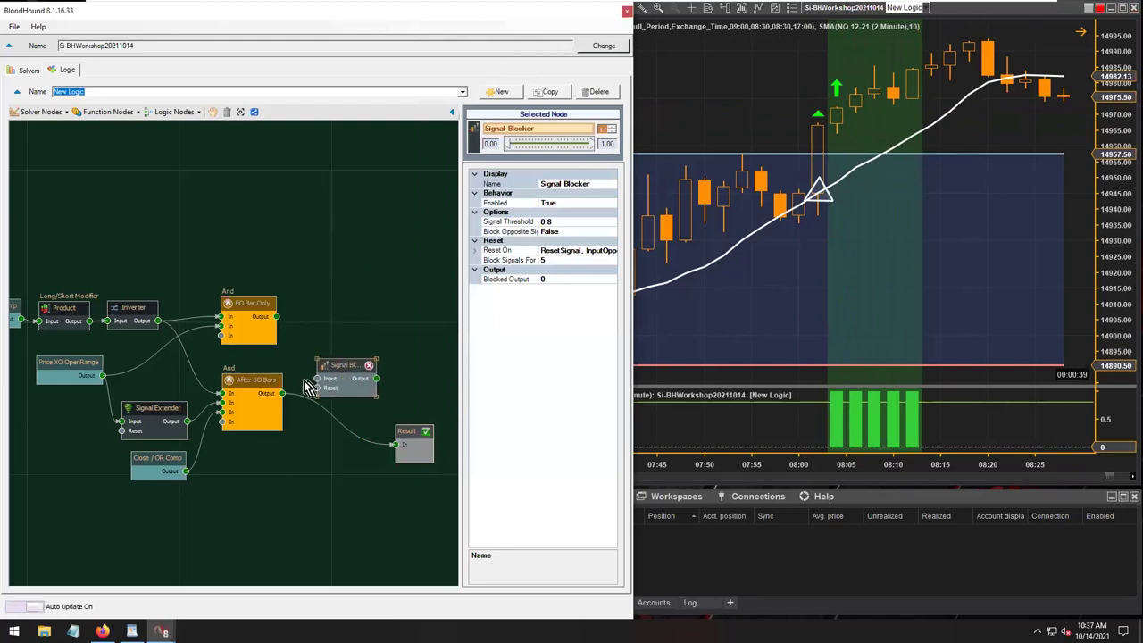
{"action": "left_click_drag", "start_coordinate": [282, 392], "coordinate": [328, 385]}
{"action": "left_click_drag", "start_coordinate": [407, 436], "coordinate": [401, 390]}
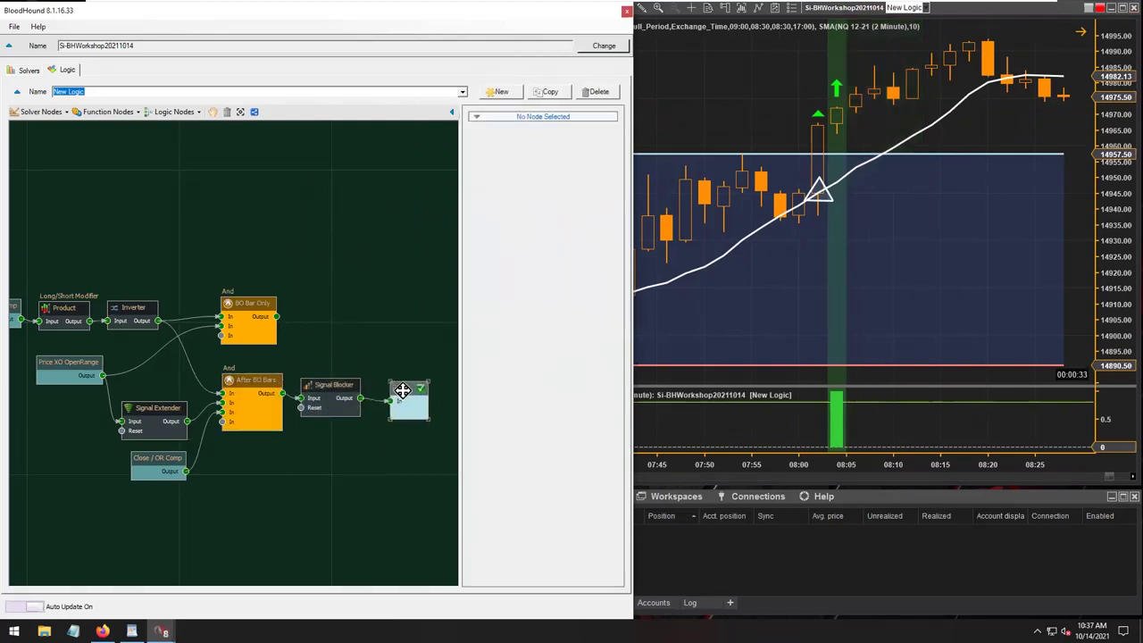
{"action": "left_click", "coordinate": [754, 118]}
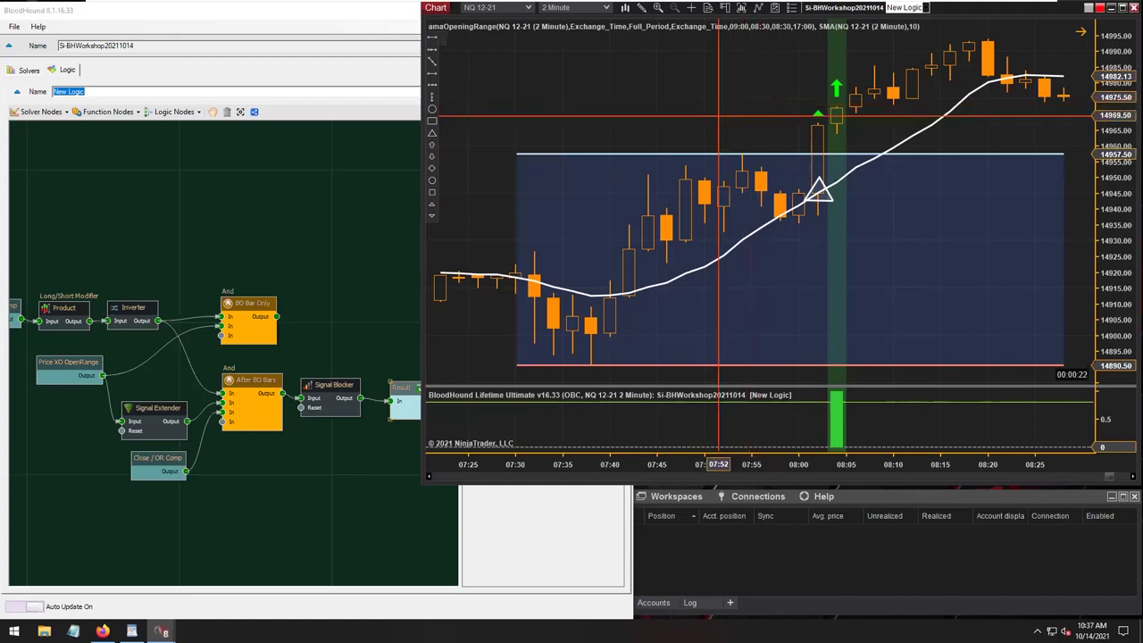
Set the Signal Extender's Extend Signal For to 10 bars and check the signals on the chart.
{"action": "left_click", "coordinate": [268, 543]}
{"action": "left_click", "coordinate": [157, 416]}
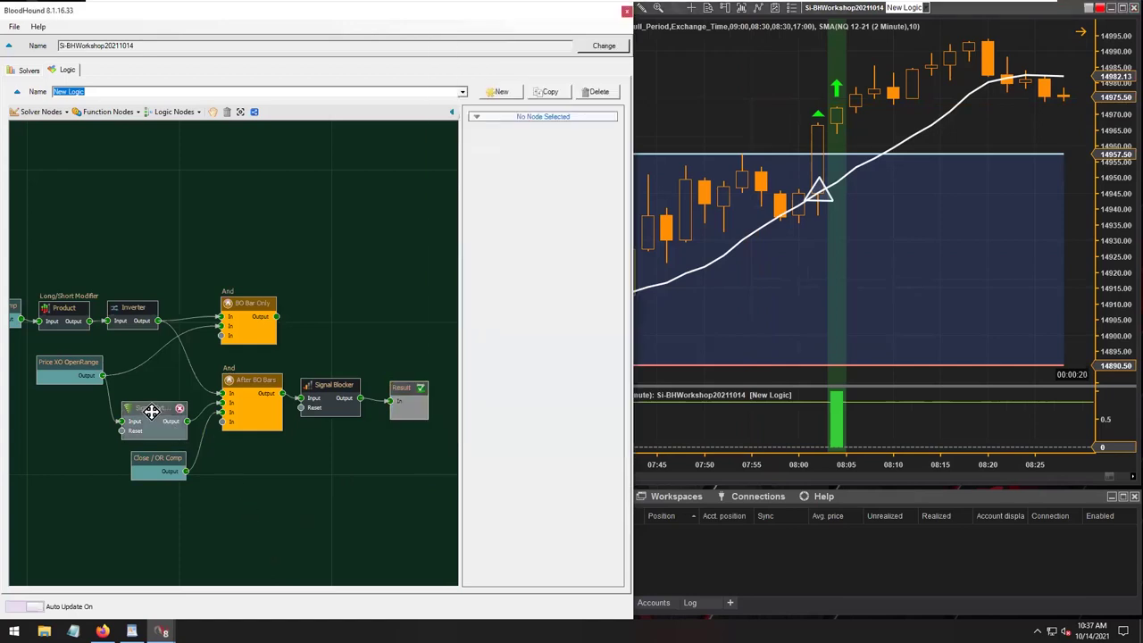
{"action": "left_click", "coordinate": [332, 390]}
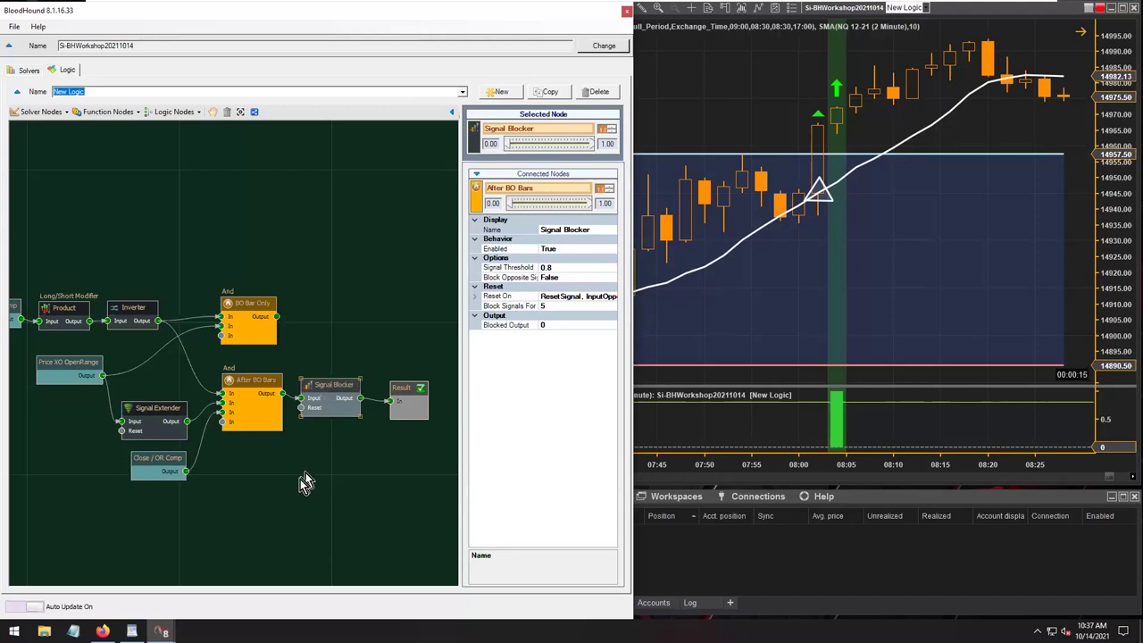
{"action": "left_click", "coordinate": [150, 410]}
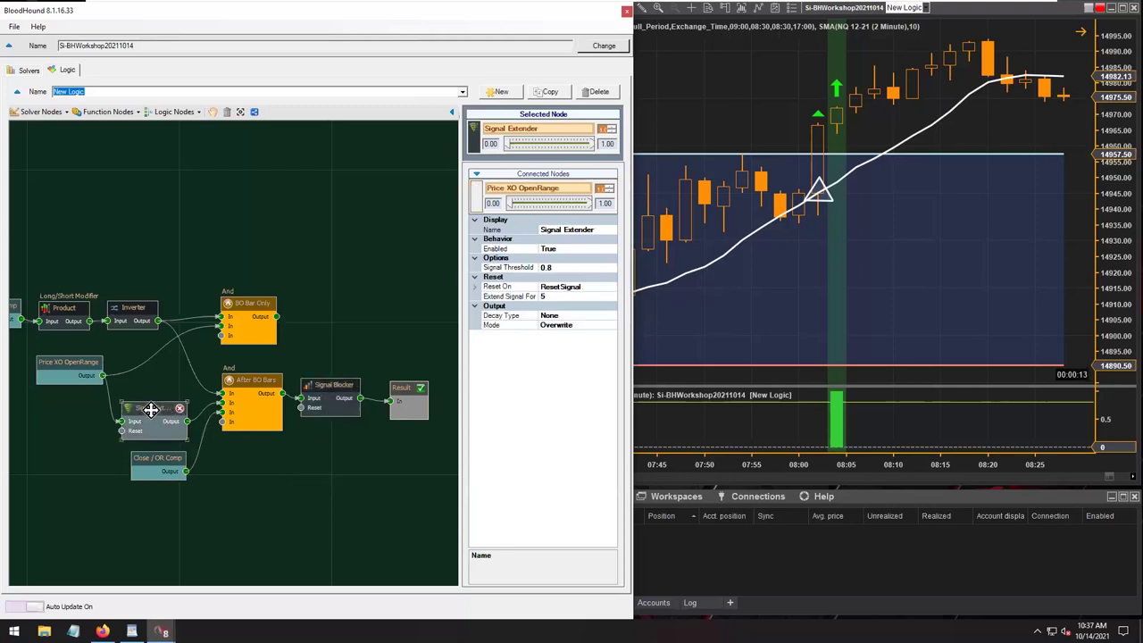
{"action": "left_click", "coordinate": [553, 298]}
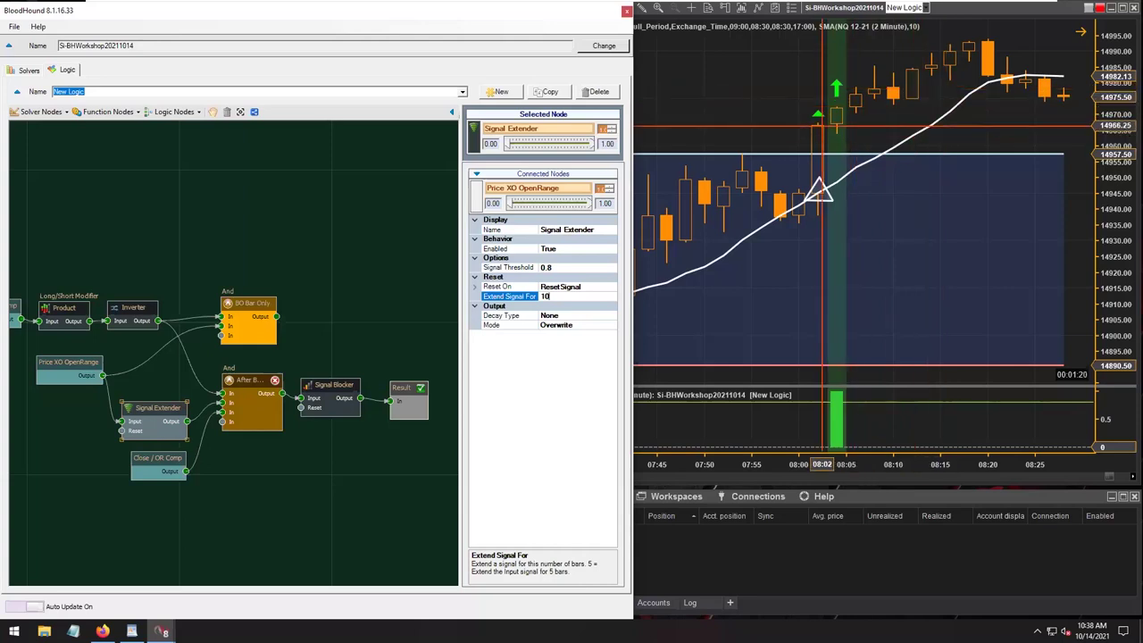
{"action": "left_click", "coordinate": [909, 136]}
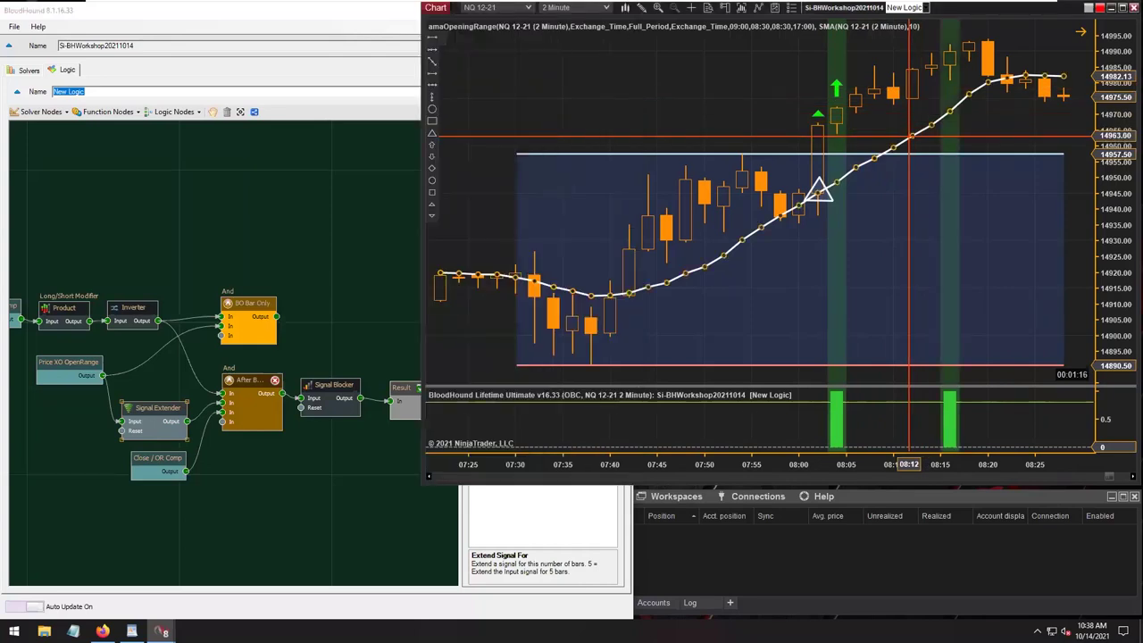
{"action": "left_click", "coordinate": [496, 525]}
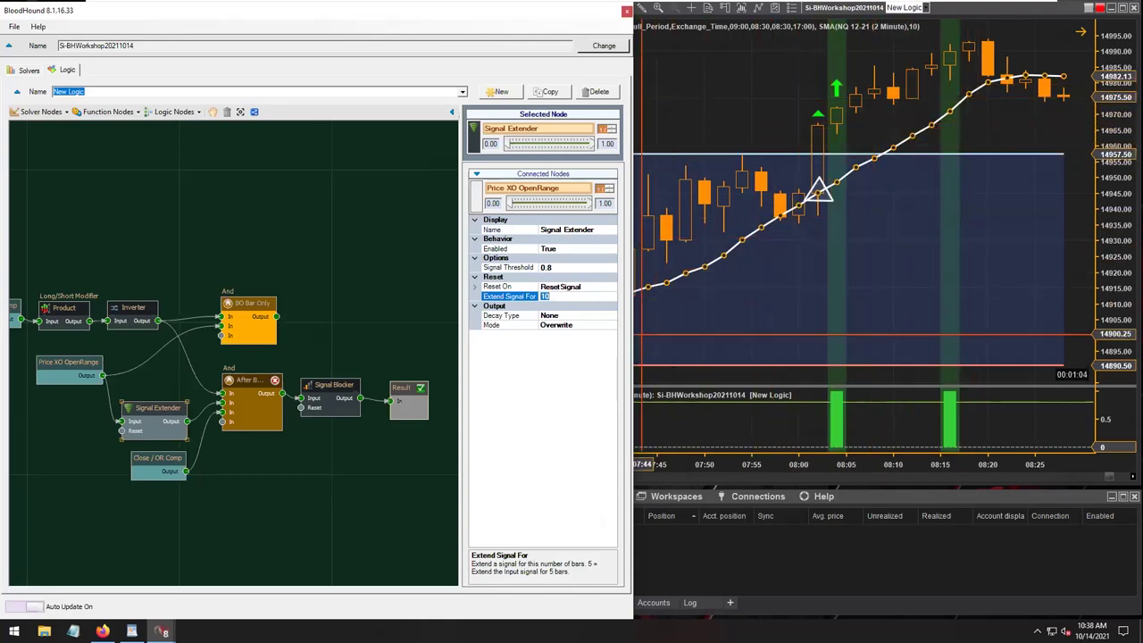
Set the Signal Blocker's Block Signals For to 10 bars, viewing the bars after the breakout on the chart.
{"action": "left_click", "coordinate": [328, 384]}
{"action": "left_click_drag", "start_coordinate": [328, 383], "coordinate": [329, 381]}
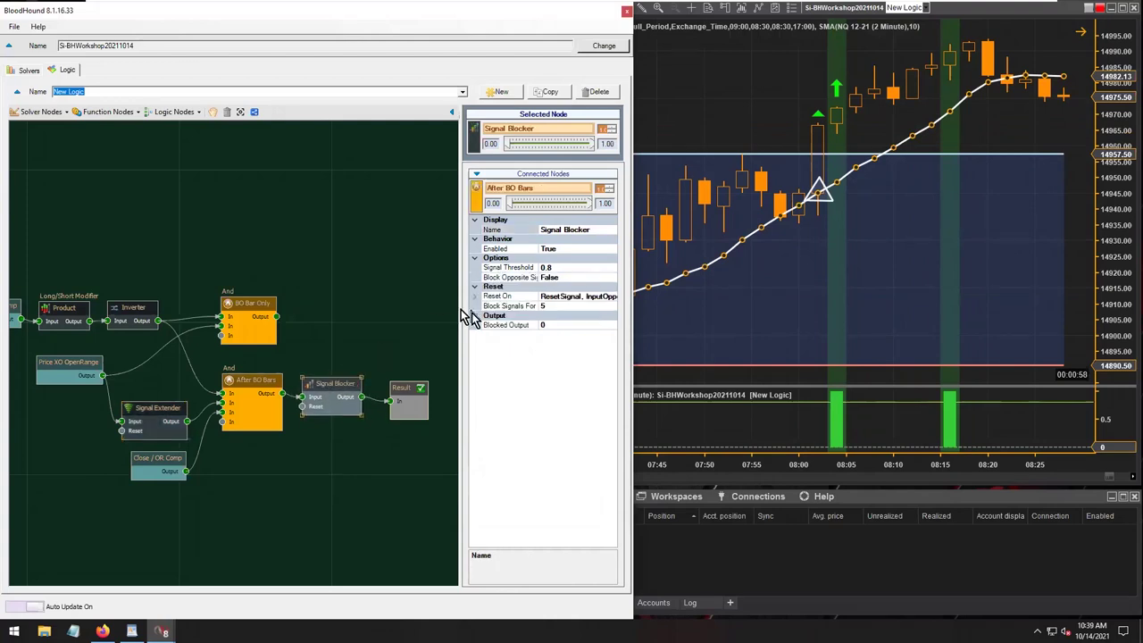
{"action": "left_click", "coordinate": [1004, 131]}
{"action": "left_click_drag", "start_coordinate": [1003, 131], "coordinate": [904, 121]}
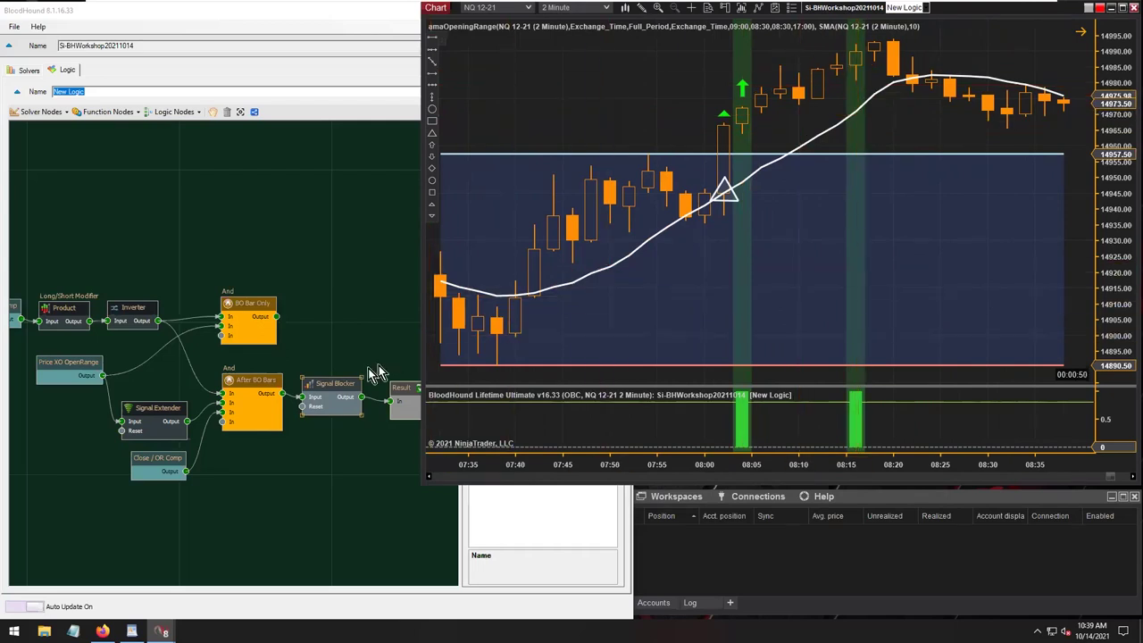
{"action": "left_click", "coordinate": [329, 384]}
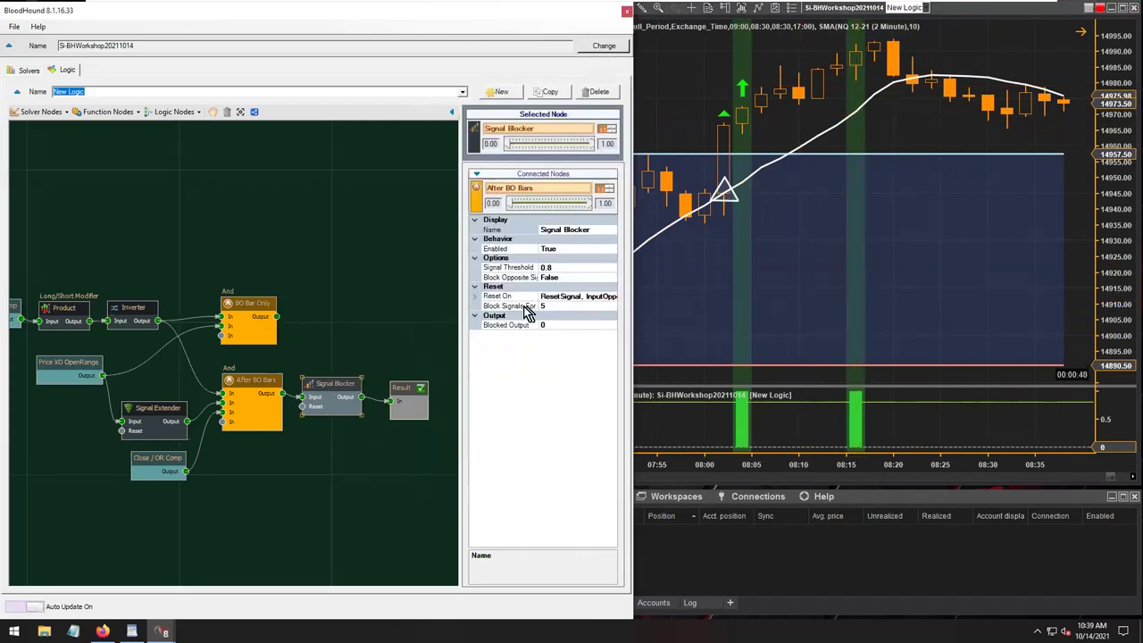
{"action": "left_click", "coordinate": [552, 305]}
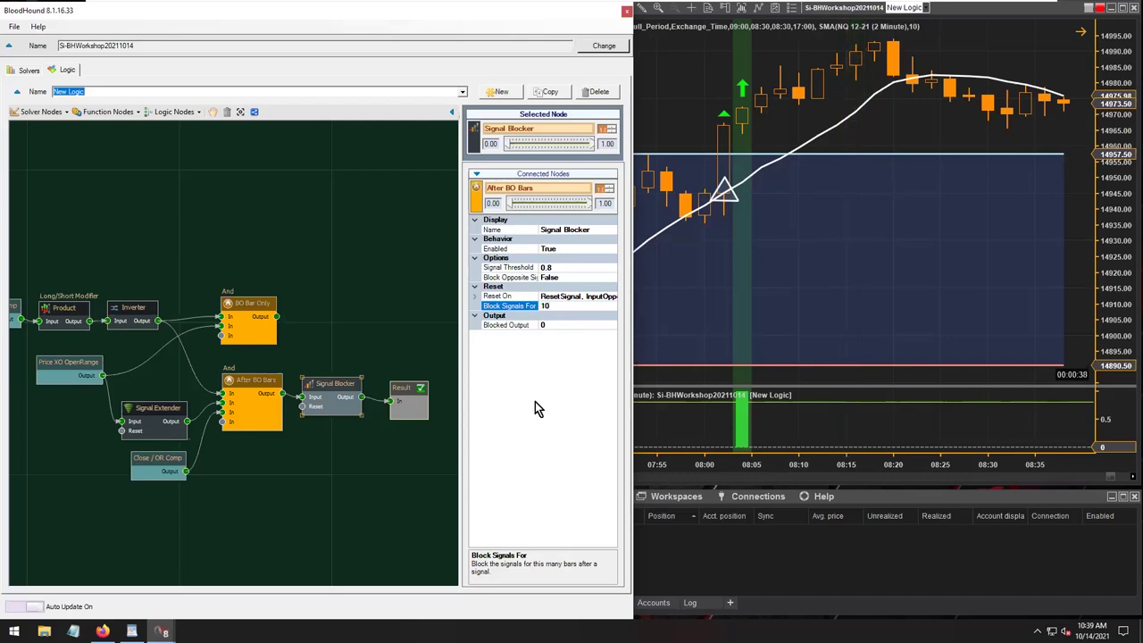
Compare the Signal Extender's Extend Signal For setting with the Signal Blocker's Block Signals For setting.
{"action": "left_click", "coordinate": [153, 411]}
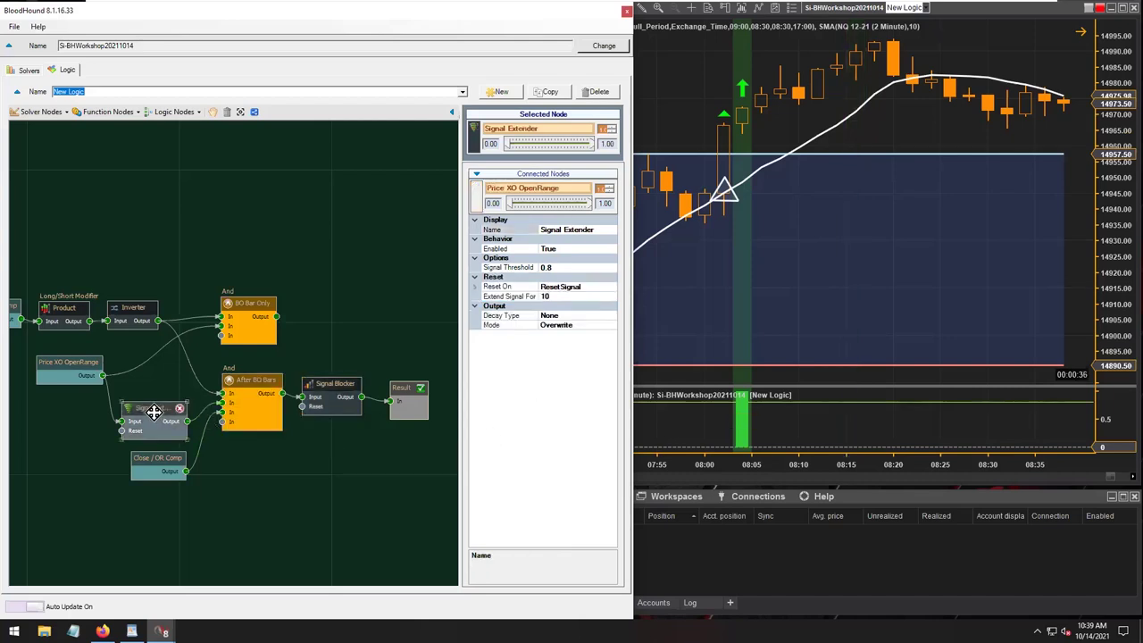
{"action": "left_click", "coordinate": [553, 296]}
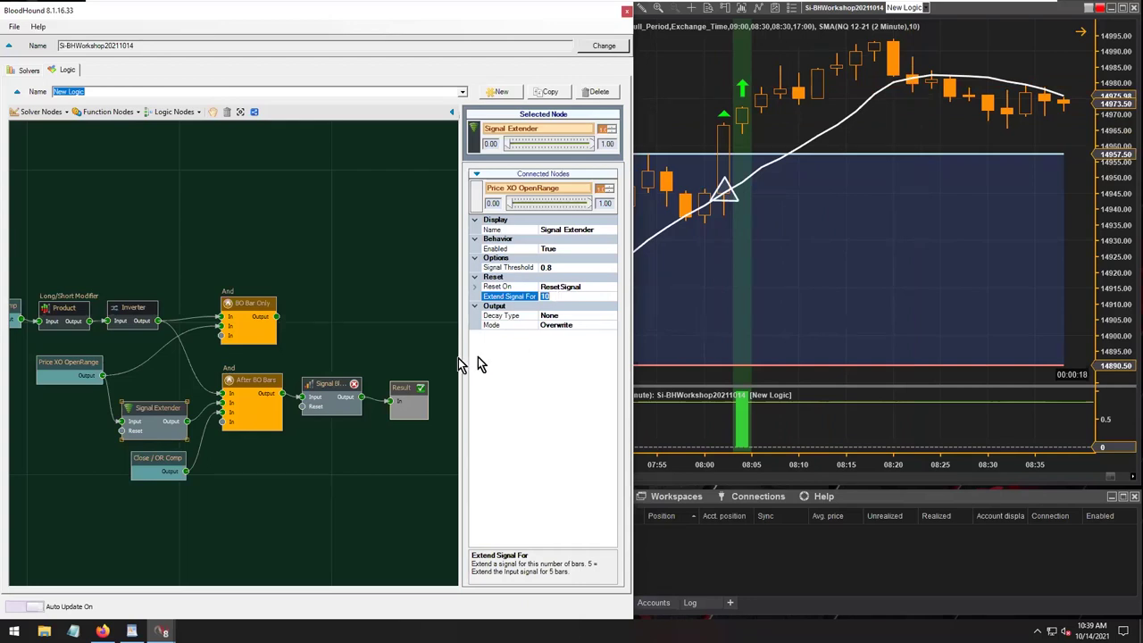
{"action": "left_click", "coordinate": [322, 384]}
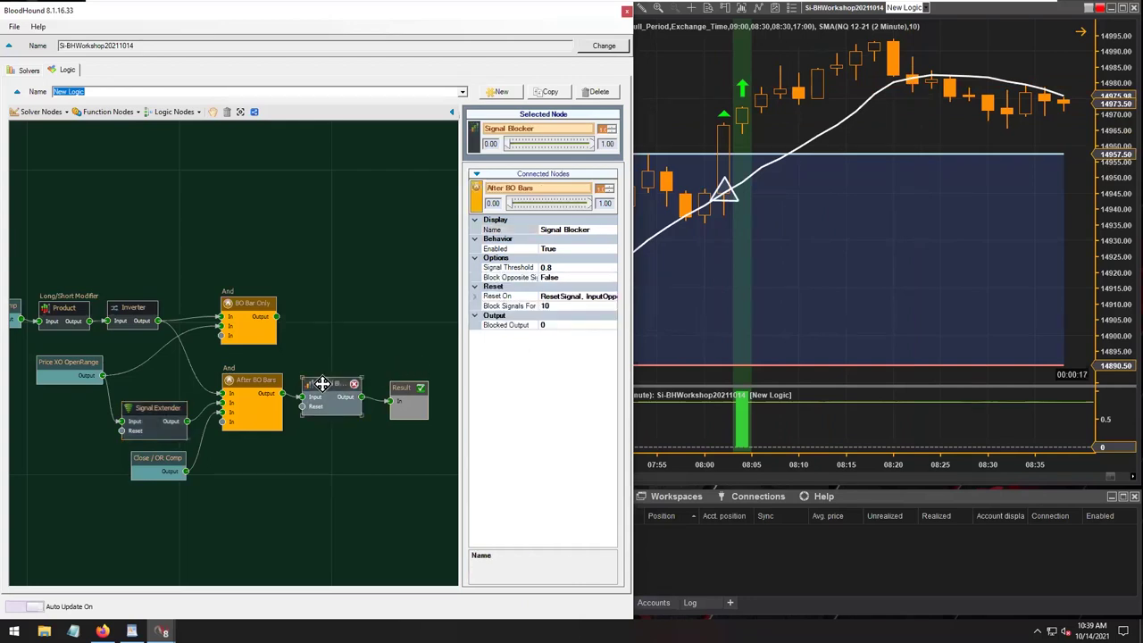
{"action": "left_click", "coordinate": [551, 305]}
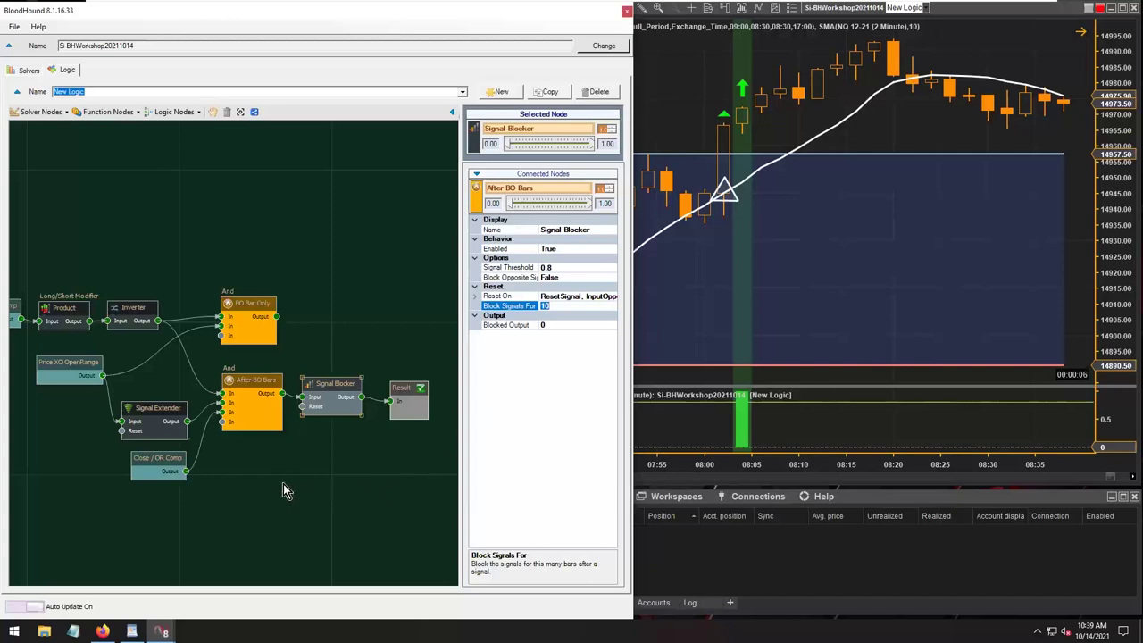
{"action": "mouse_move", "coordinate": [308, 393]}
{"action": "left_click_drag", "start_coordinate": [319, 387], "coordinate": [316, 383]}
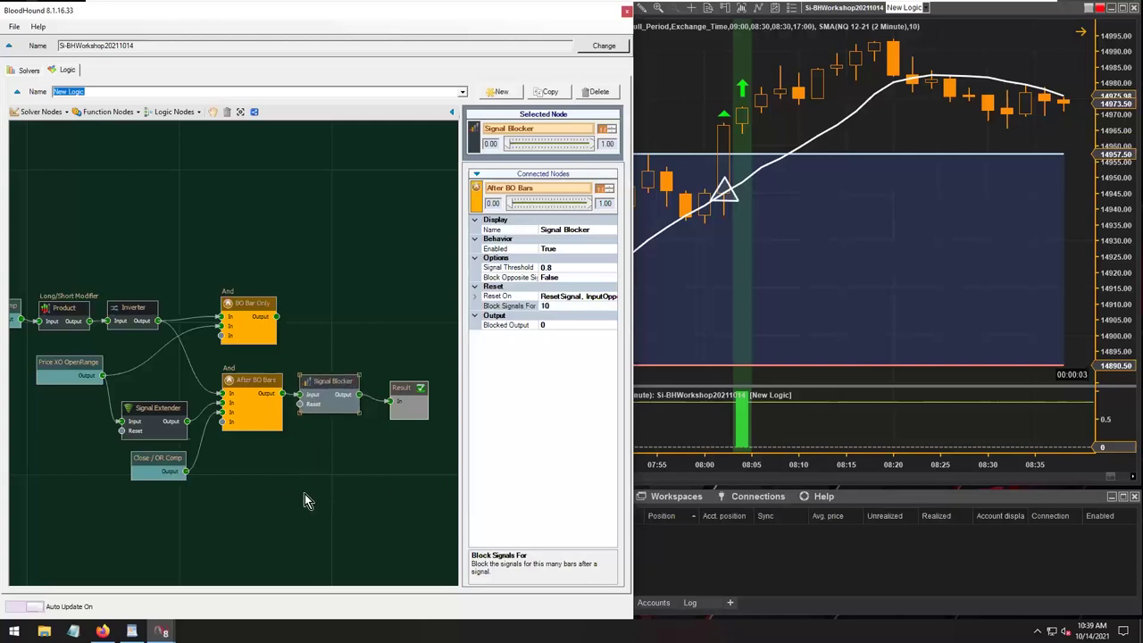
Re-edit the Signal Extender's Extend Signal For value and set the Signal Blocker's Block Signals For to 5 bars.
{"action": "left_click", "coordinate": [152, 417]}
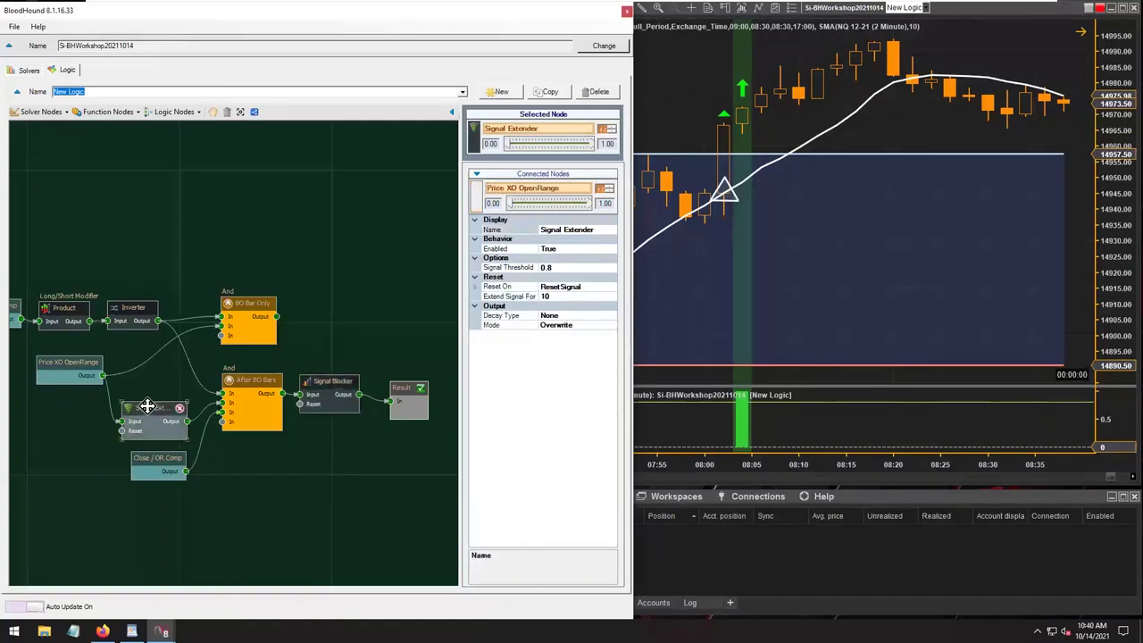
{"action": "left_click", "coordinate": [559, 296]}
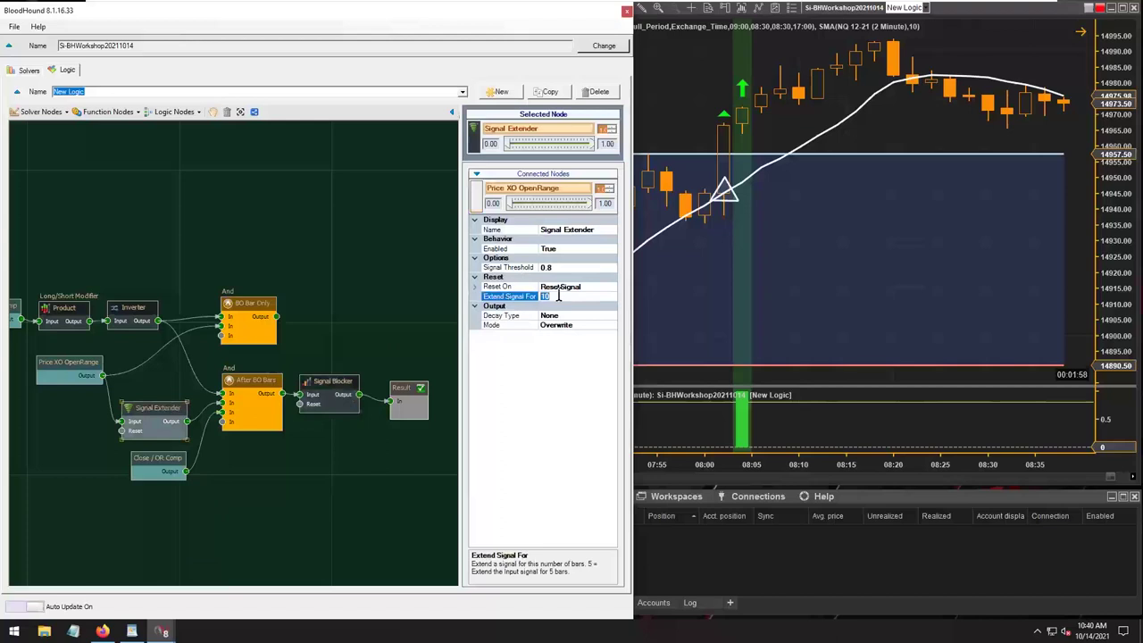
{"action": "left_click", "coordinate": [317, 385]}
{"action": "left_click", "coordinate": [554, 306]}
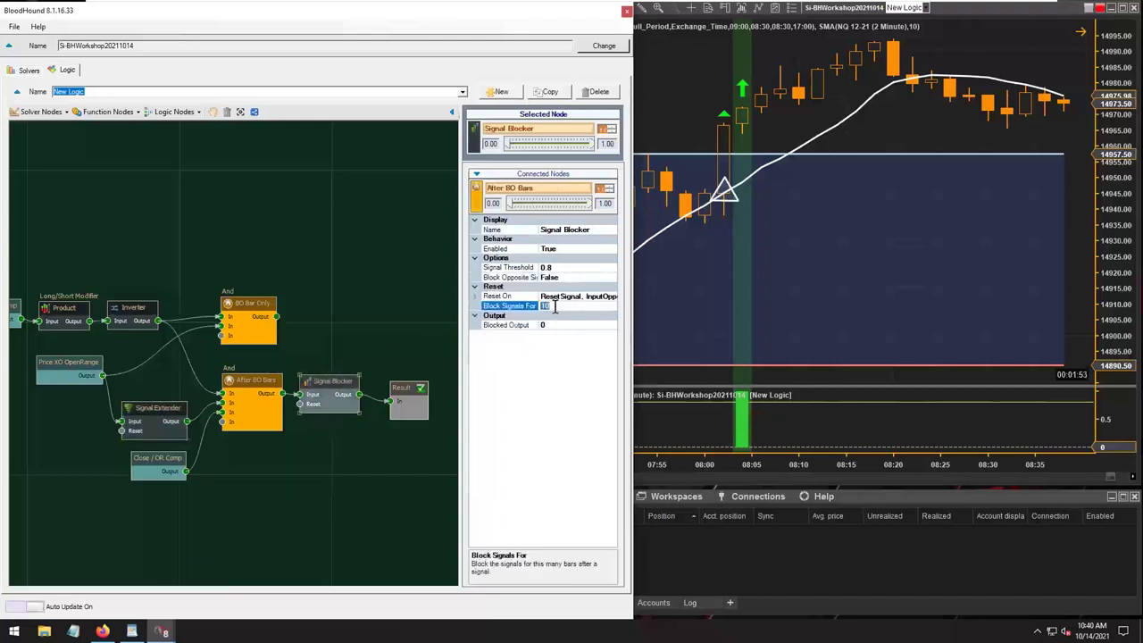
{"action": "type", "text": "5"}
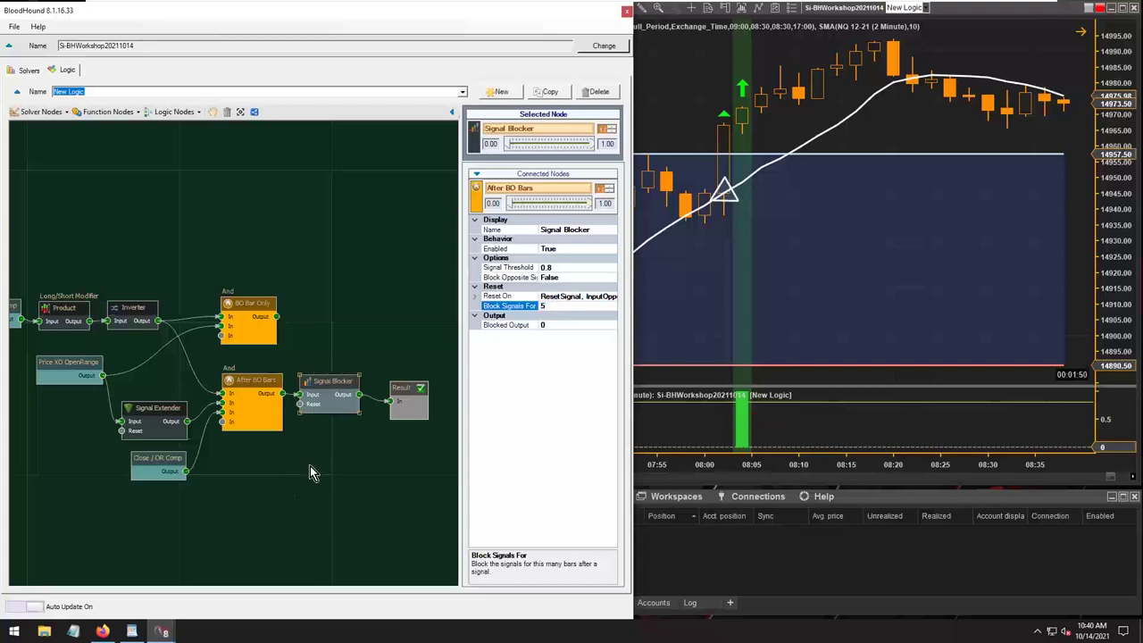
Make room before the Result node and add an Or node that combines BO Bar Only and the Signal Blocker output into Result.
{"action": "left_click_drag", "start_coordinate": [252, 306], "coordinate": [325, 309]}
{"action": "left_click_drag", "start_coordinate": [369, 508], "coordinate": [274, 505]}
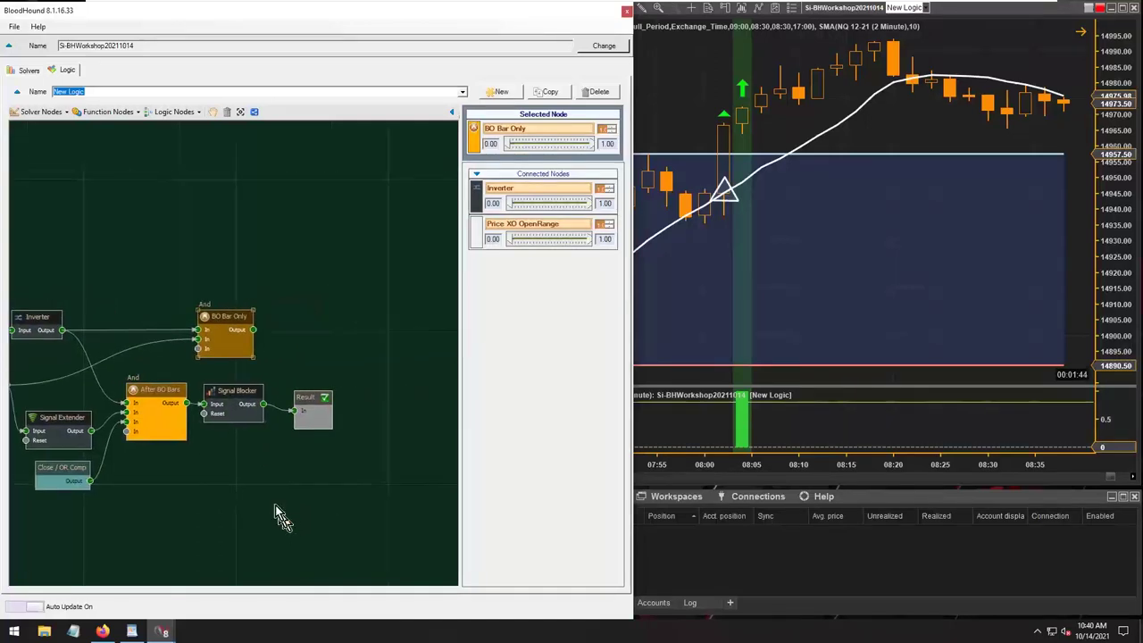
{"action": "left_click_drag", "start_coordinate": [300, 407], "coordinate": [388, 355]}
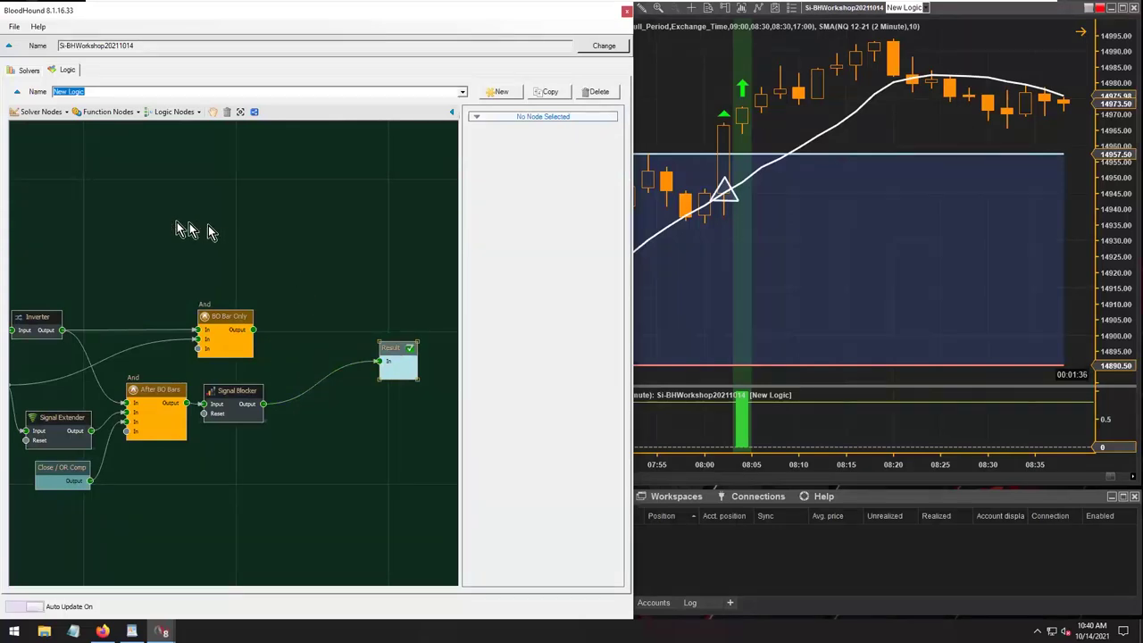
{"action": "left_click", "coordinate": [168, 112]}
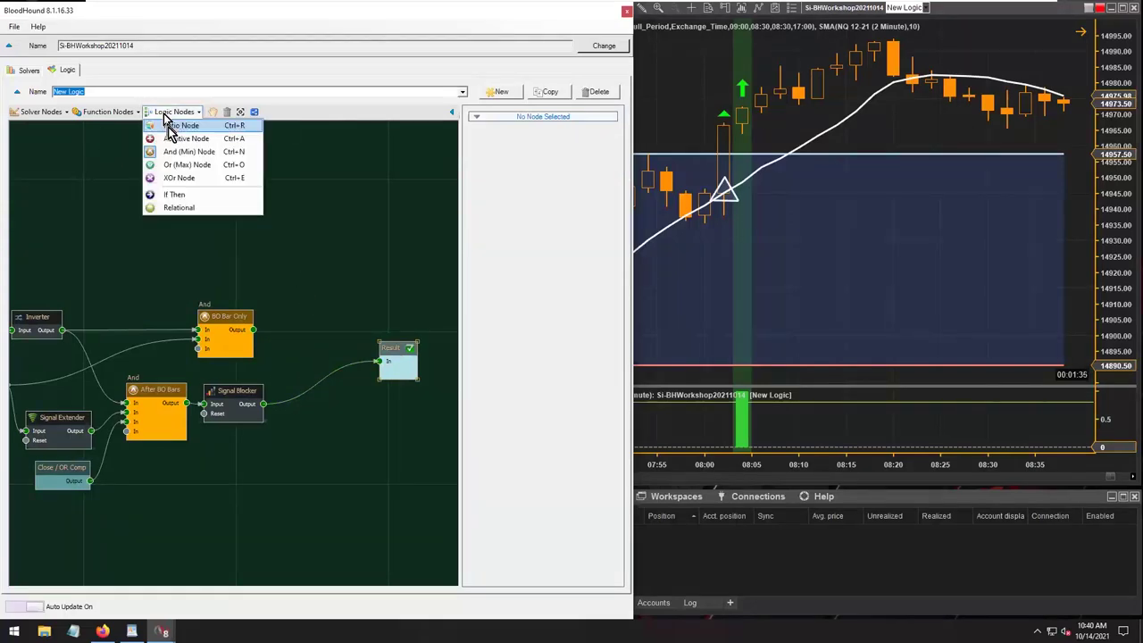
{"action": "left_click", "coordinate": [182, 179]}
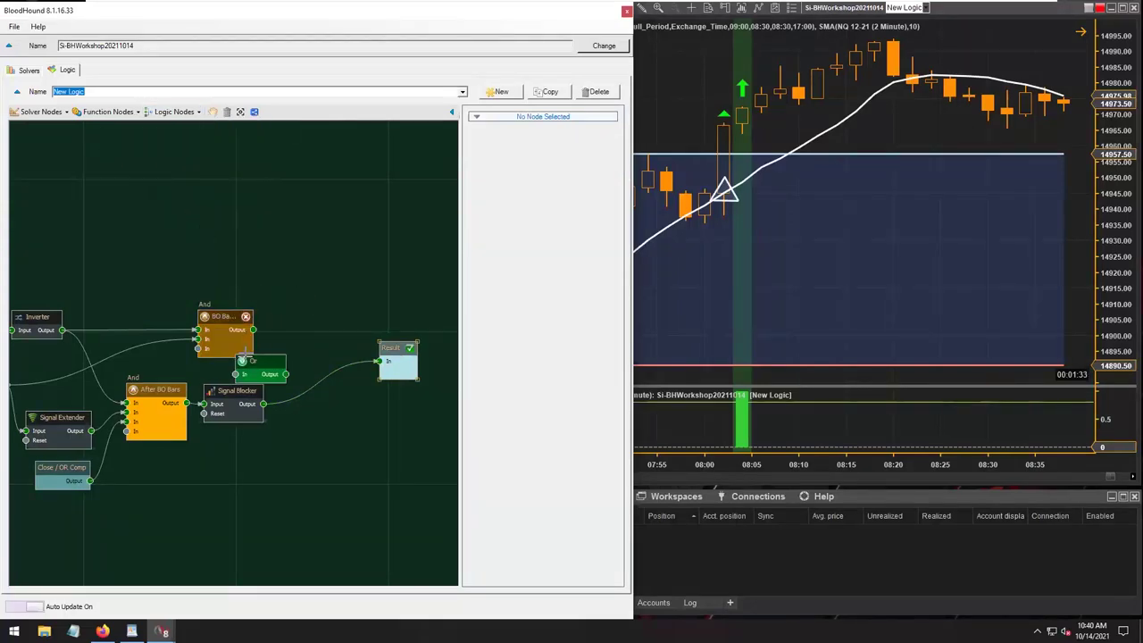
{"action": "left_click_drag", "start_coordinate": [248, 361], "coordinate": [296, 366]}
{"action": "left_click_drag", "start_coordinate": [372, 360], "coordinate": [316, 344]}
{"action": "left_click_drag", "start_coordinate": [393, 350], "coordinate": [379, 350]}
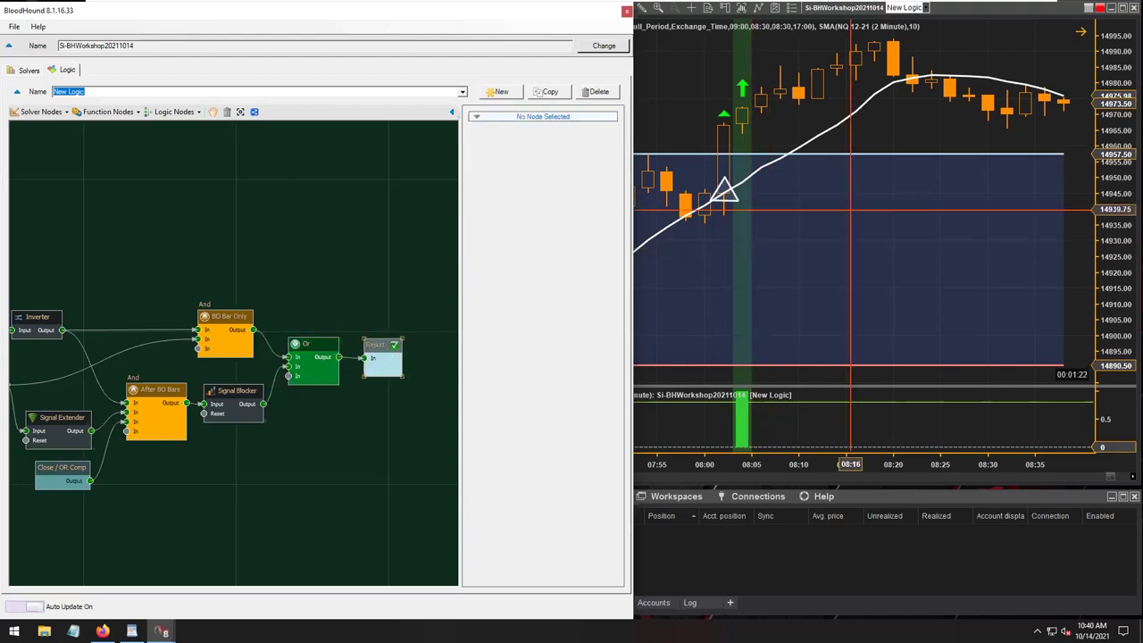
{"action": "left_click", "coordinate": [768, 250]}
{"action": "left_click", "coordinate": [364, 199]}
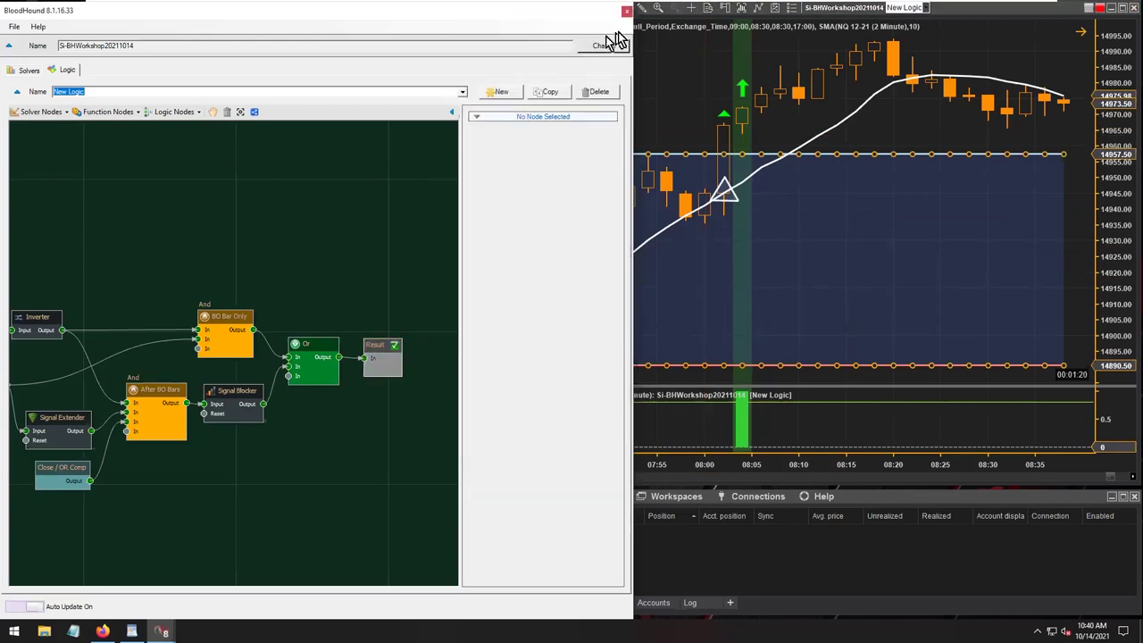
Close the BloodHound editor and maximize the NQ 12-21 chart window.
{"action": "left_click", "coordinate": [627, 11]}
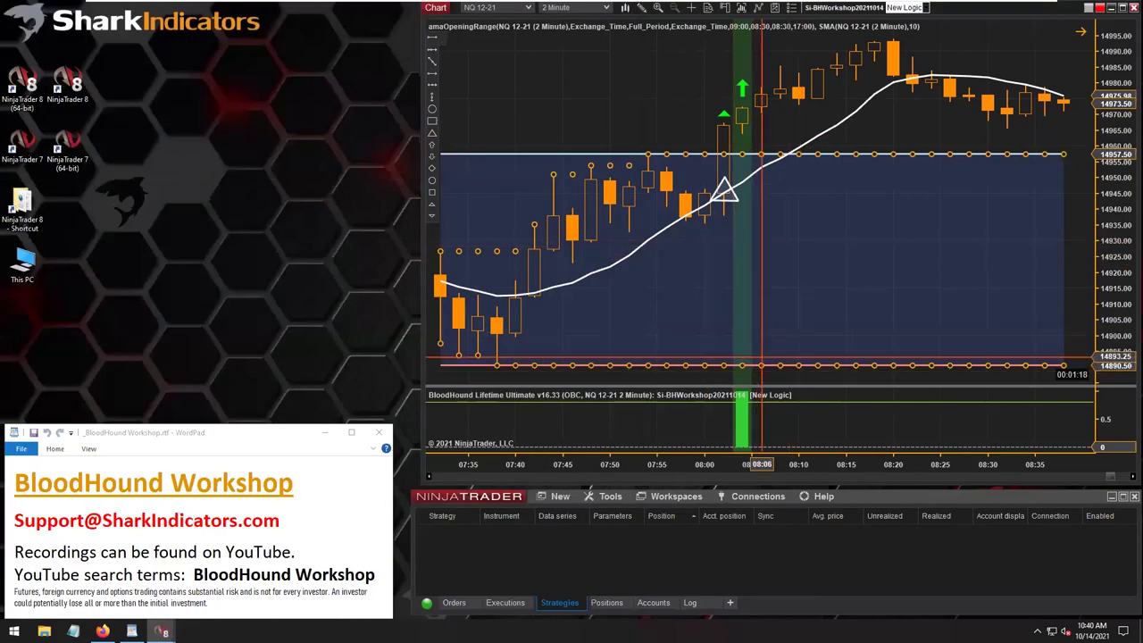
{"action": "left_click_drag", "start_coordinate": [723, 465], "coordinate": [843, 466]}
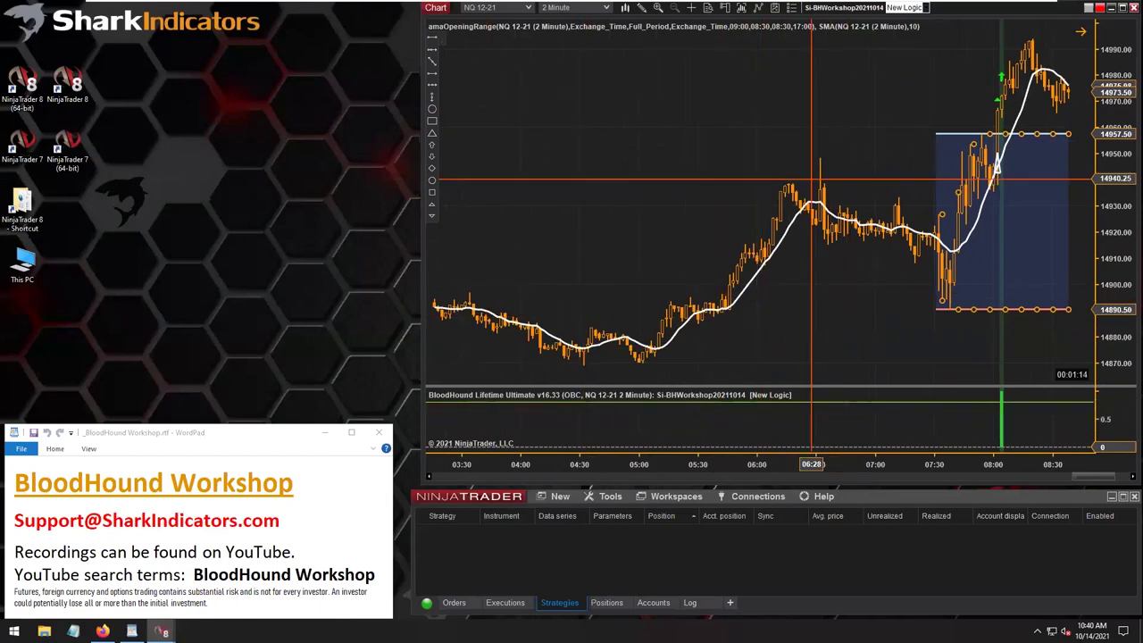
{"action": "left_click", "coordinate": [1122, 8]}
Examine the October 13 session's signals against the opening range low and the SMA.
{"action": "scroll", "coordinate": [76, 616], "scroll_direction": "up", "scroll_amount": 10}
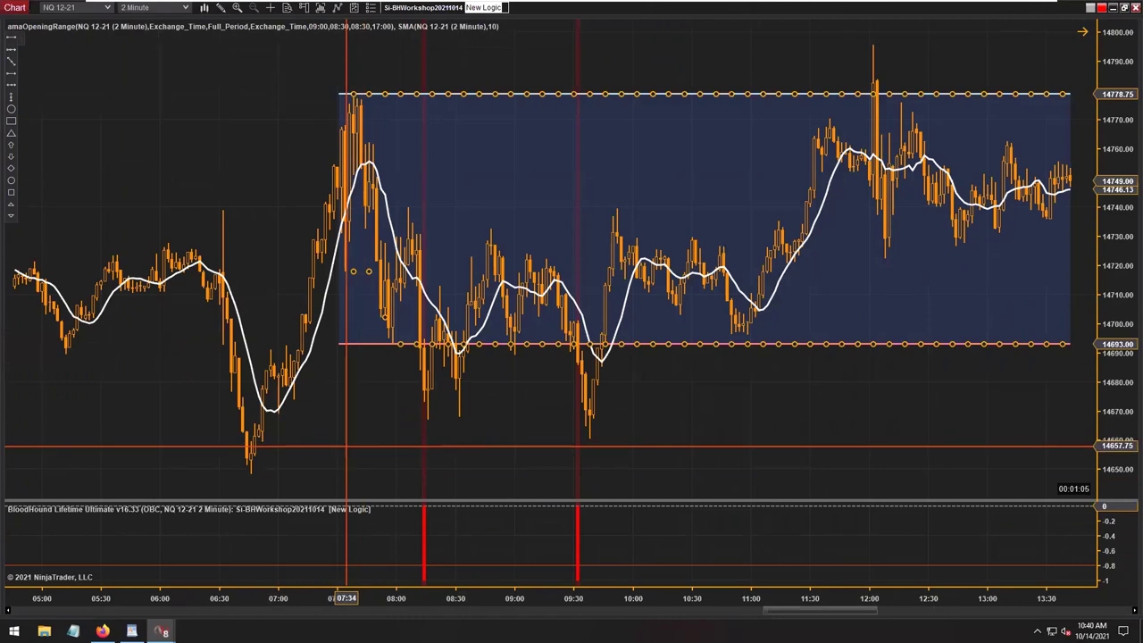
{"action": "scroll", "coordinate": [607, 590], "scroll_direction": "up", "scroll_amount": 6}
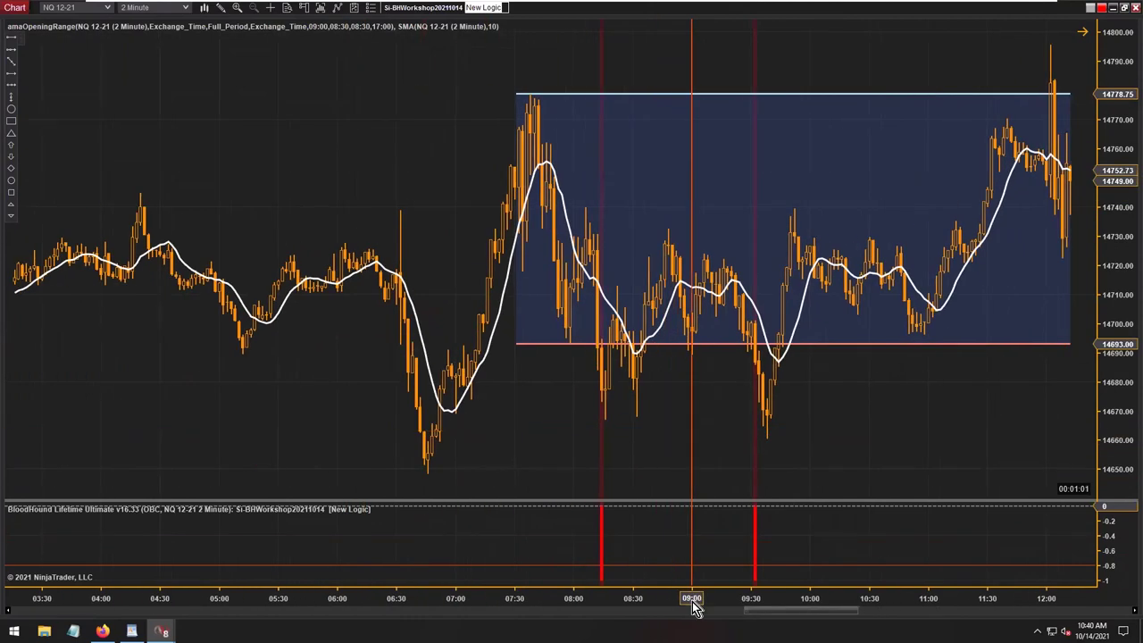
{"action": "scroll", "coordinate": [607, 591], "scroll_direction": "up", "scroll_amount": 5}
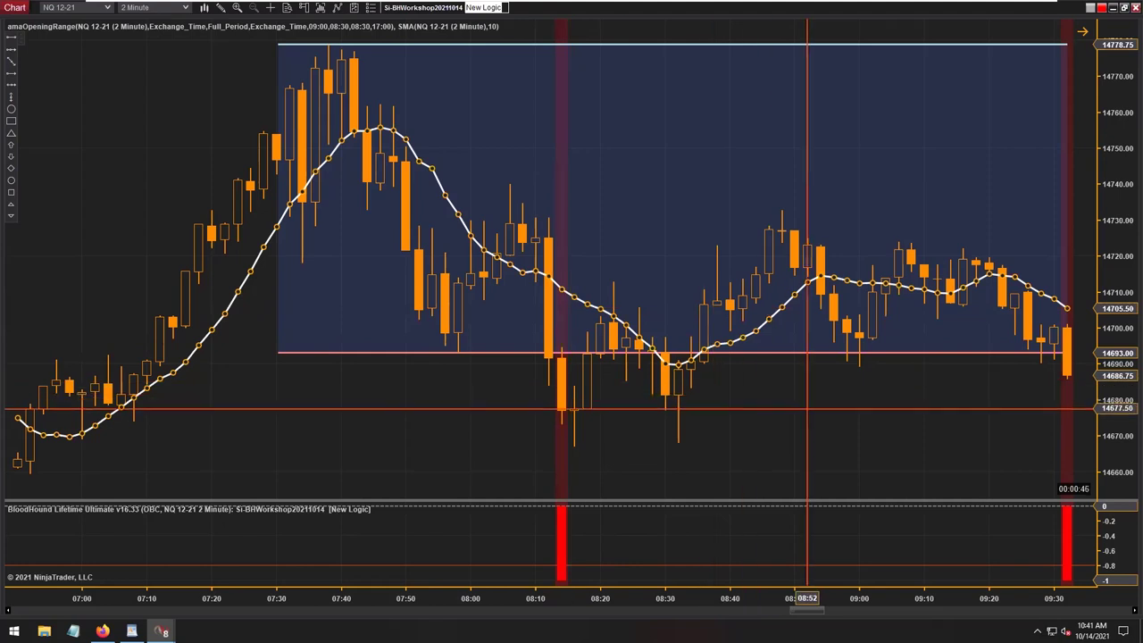
{"action": "scroll", "coordinate": [767, 357], "scroll_direction": "down", "scroll_amount": 6}
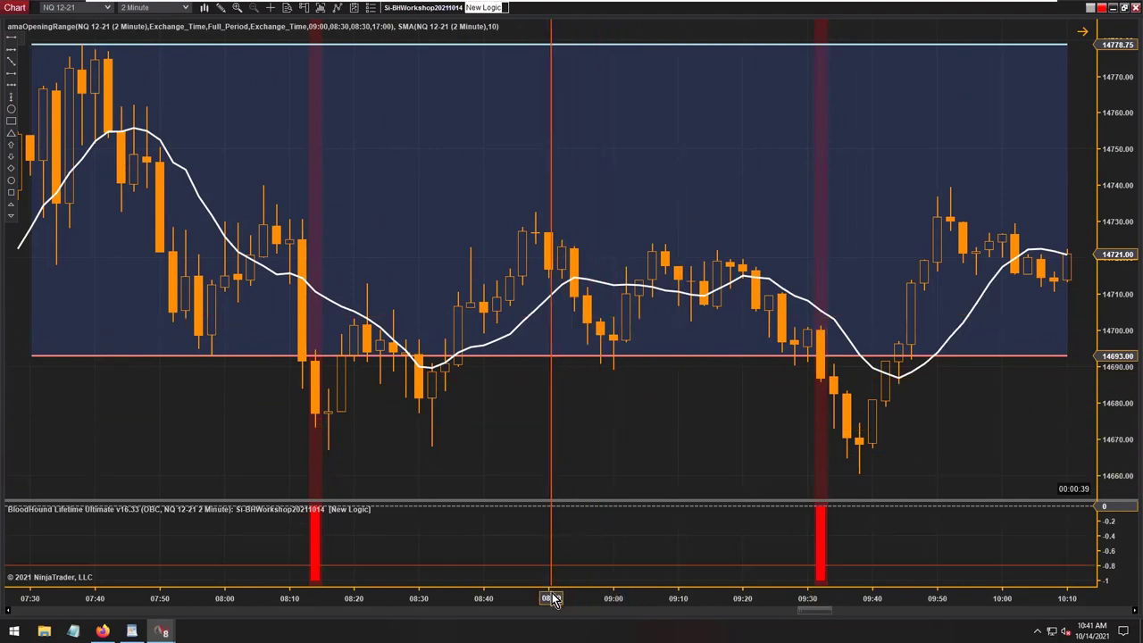
{"action": "scroll", "coordinate": [552, 535], "scroll_direction": "down", "scroll_amount": 3}
{"action": "left_click_drag", "start_coordinate": [515, 597], "coordinate": [735, 599]}
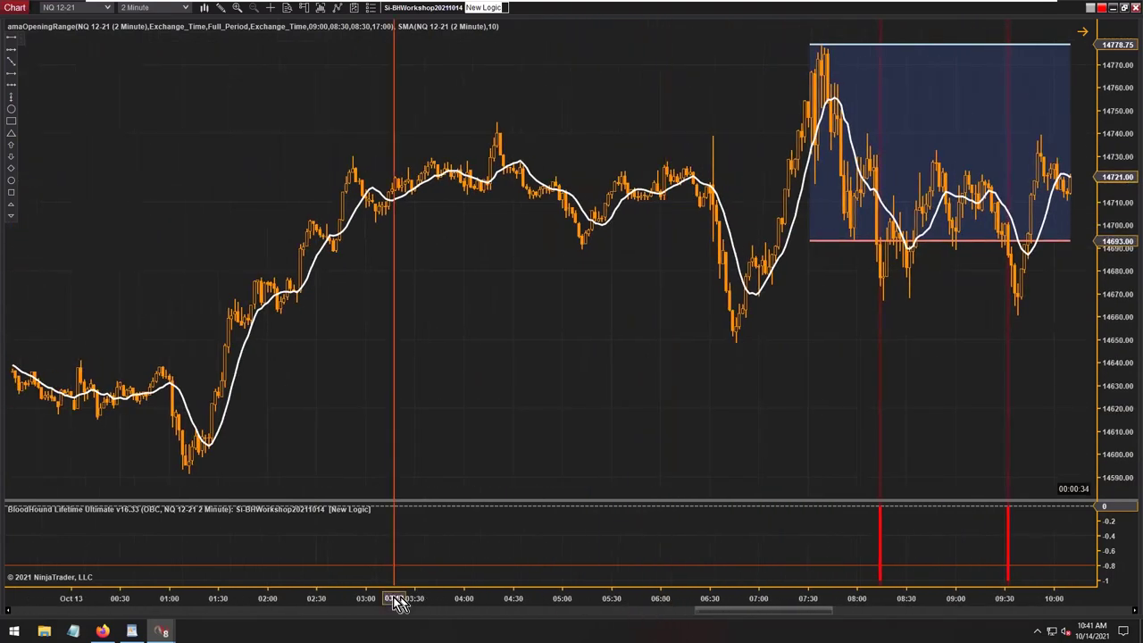
Examine the October 12 session's breakout signals, from the morning break through the early afternoon bars.
{"action": "left_click", "coordinate": [118, 614]}
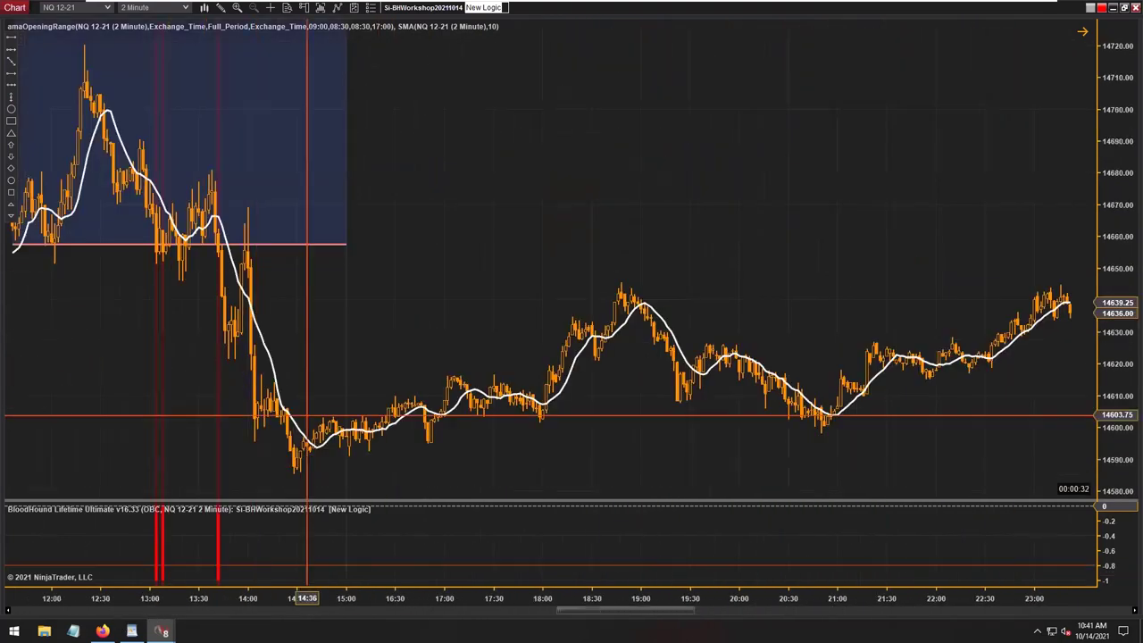
{"action": "scroll", "coordinate": [444, 345], "scroll_direction": "up", "scroll_amount": 10}
{"action": "left_click_drag", "start_coordinate": [829, 600], "coordinate": [384, 597]}
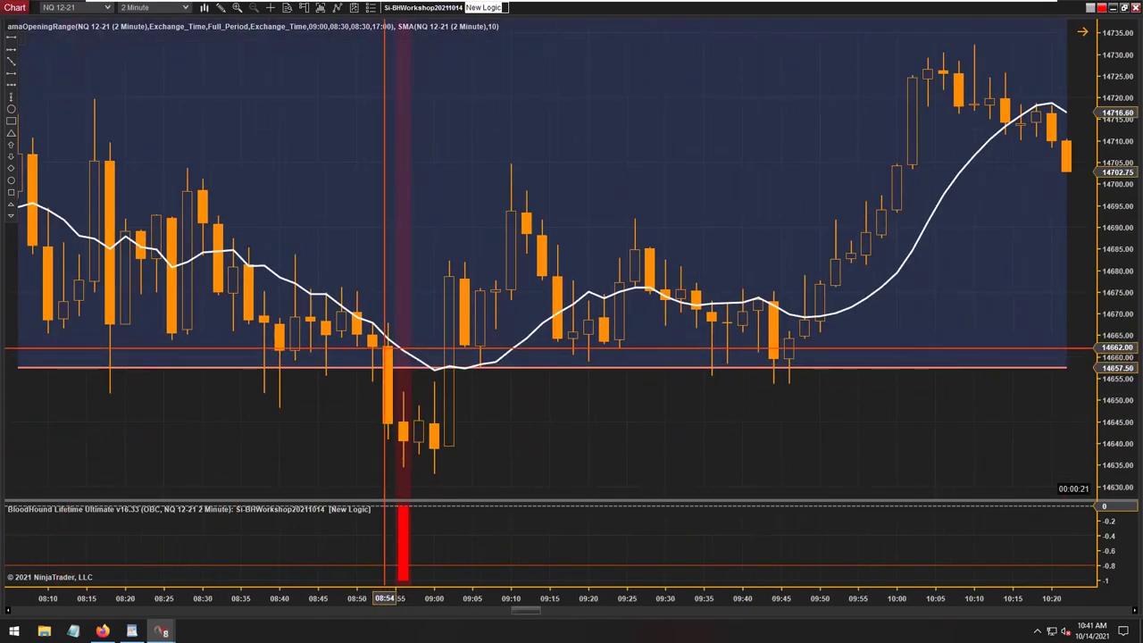
{"action": "scroll", "coordinate": [402, 435], "scroll_direction": "down", "scroll_amount": 10}
{"action": "scroll", "coordinate": [595, 446], "scroll_direction": "down", "scroll_amount": 4}
{"action": "scroll", "coordinate": [750, 415], "scroll_direction": "down", "scroll_amount": 9}
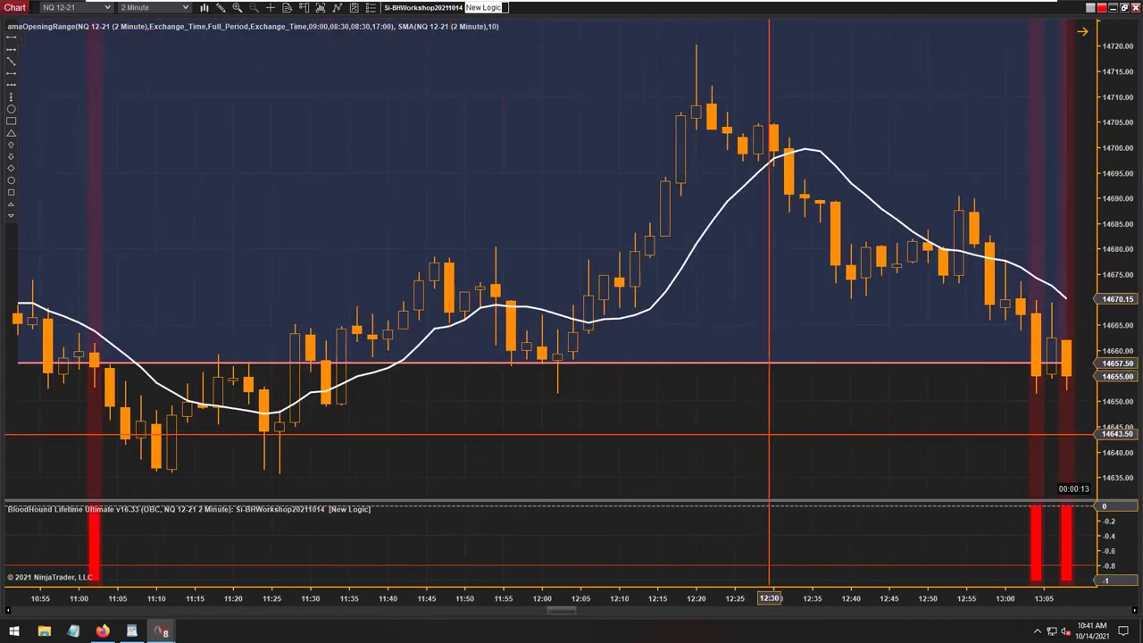
{"action": "left_click_drag", "start_coordinate": [833, 446], "coordinate": [416, 454]}
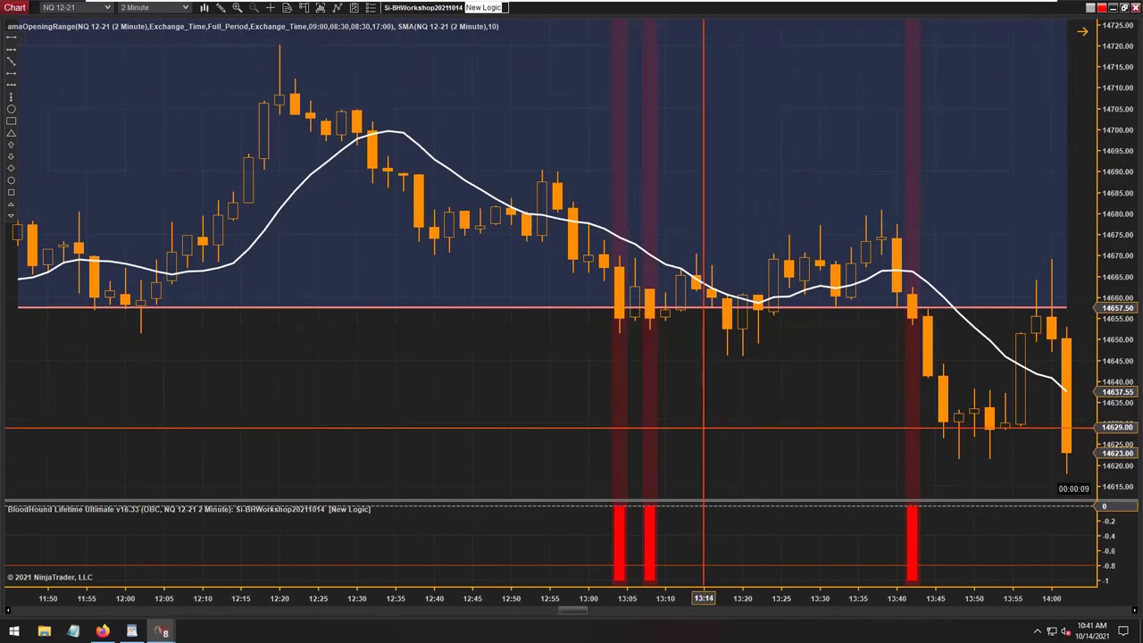
{"action": "left_click_drag", "start_coordinate": [810, 394], "coordinate": [627, 416]}
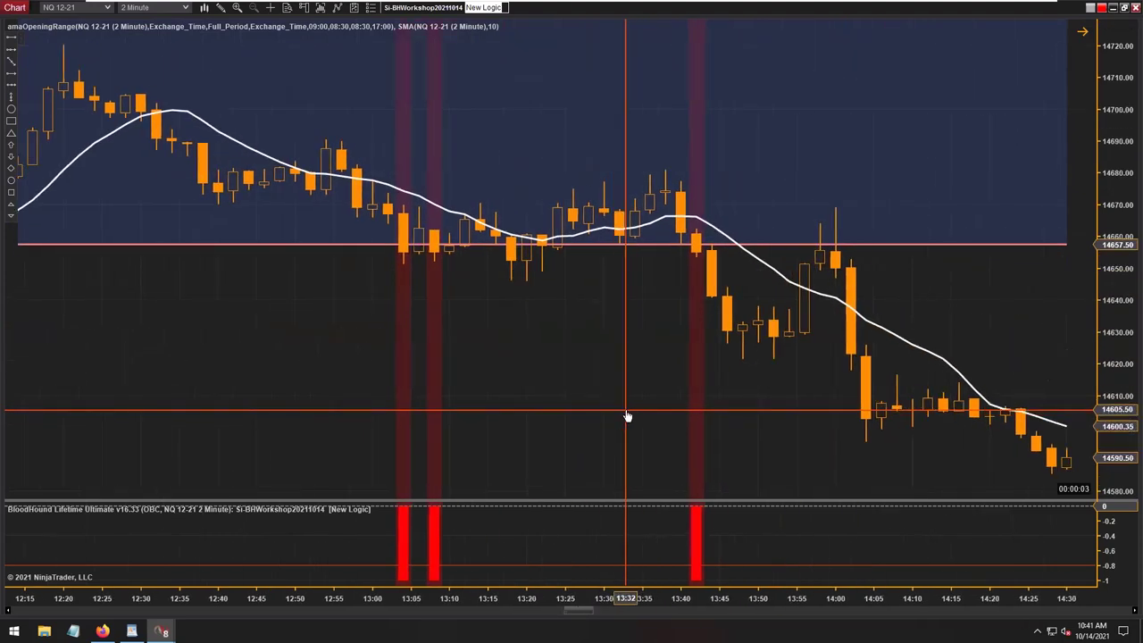
{"action": "left_click_drag", "start_coordinate": [467, 400], "coordinate": [469, 486]}
{"action": "scroll", "coordinate": [469, 487], "scroll_direction": "down", "scroll_amount": 10}
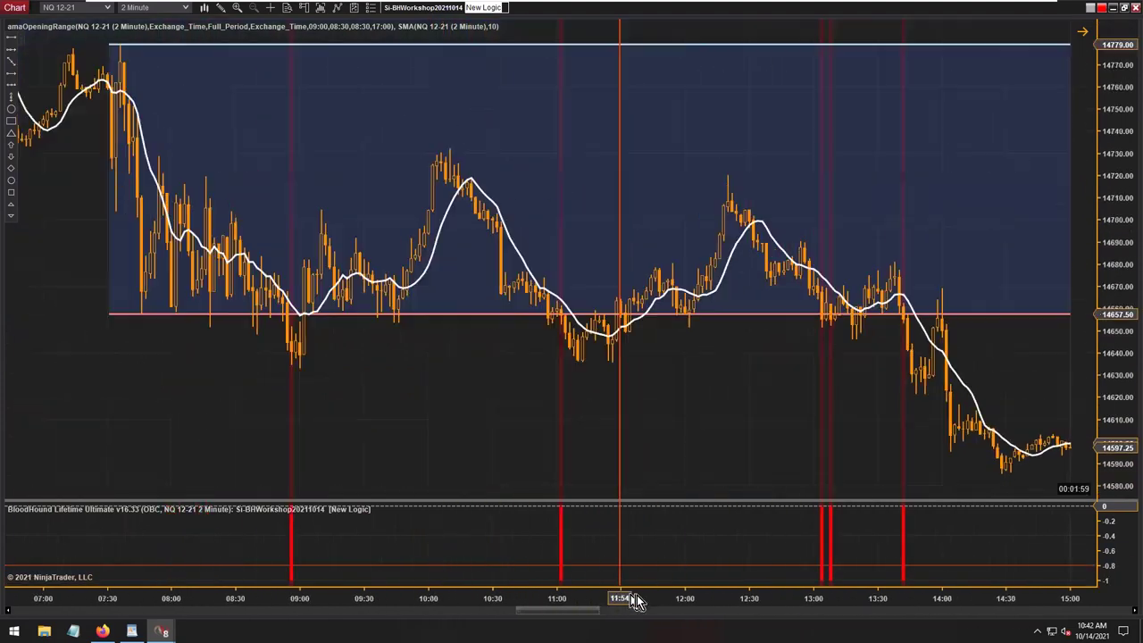
Extend the chart's price history by increasing Days to load in the Data Series settings.
{"action": "scroll", "coordinate": [794, 437], "scroll_direction": "down", "scroll_amount": 10}
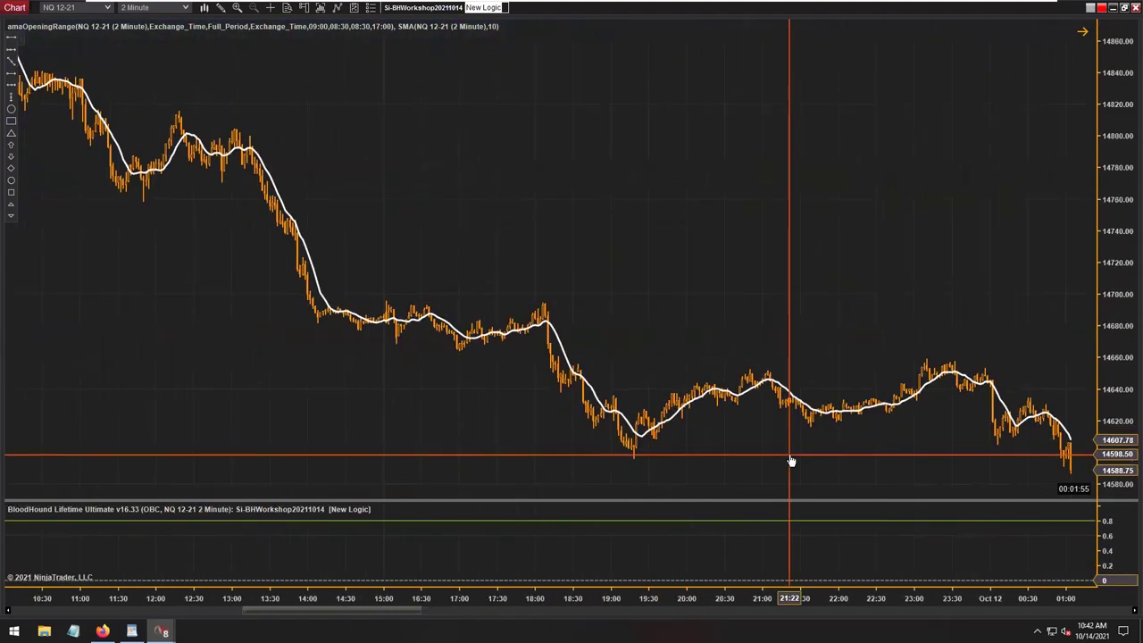
{"action": "scroll", "coordinate": [468, 456], "scroll_direction": "down", "scroll_amount": 15}
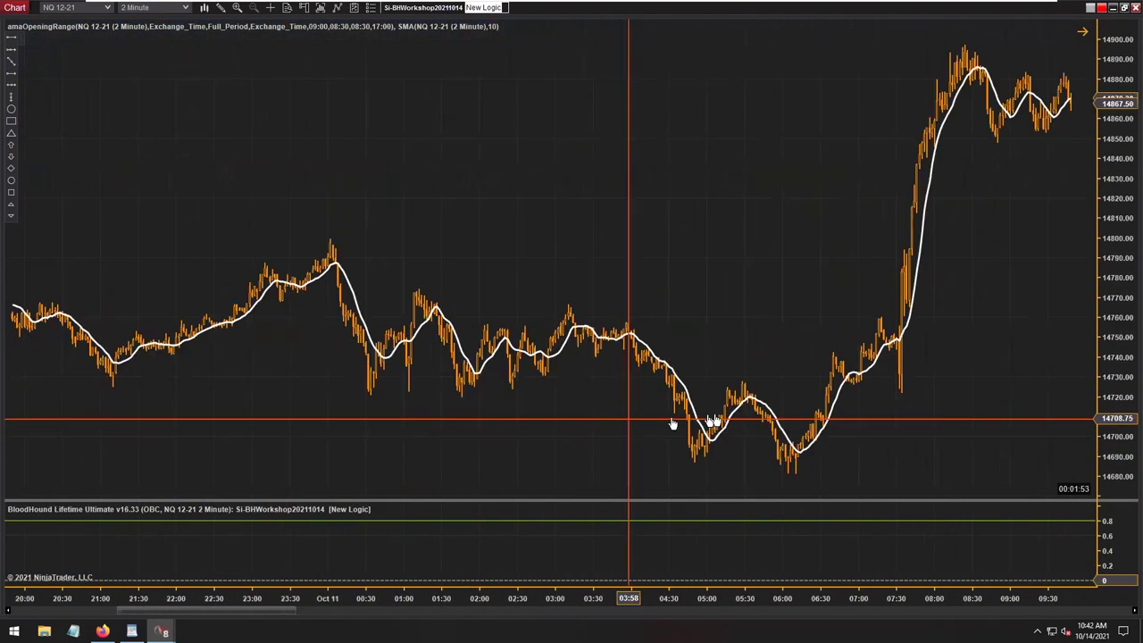
{"action": "scroll", "coordinate": [153, 429], "scroll_direction": "down", "scroll_amount": 3}
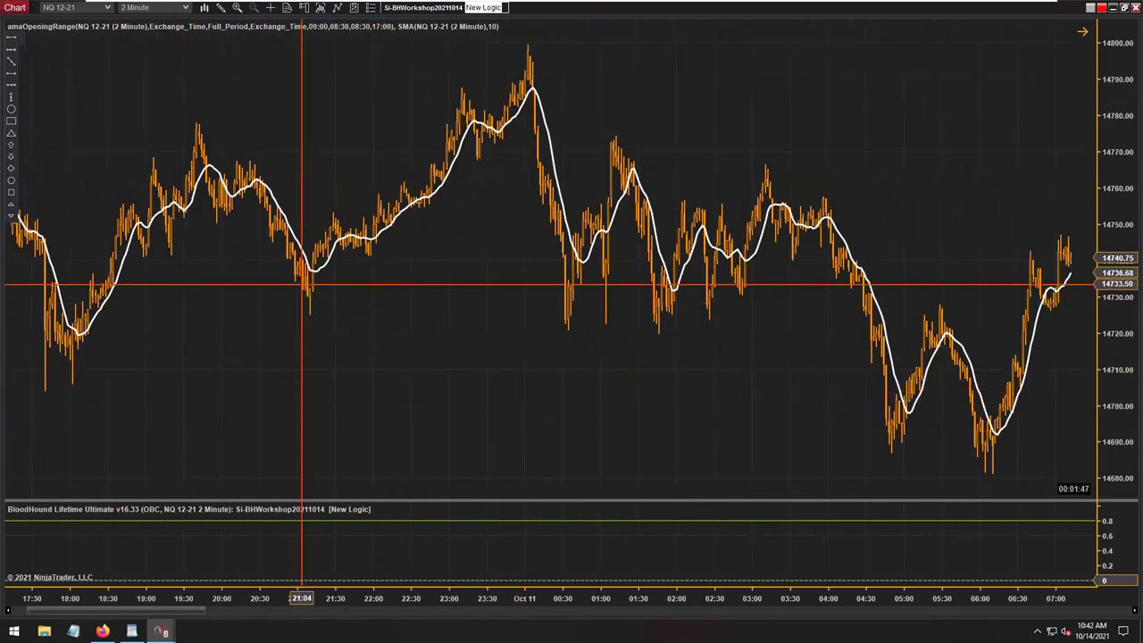
{"action": "key", "text": "ctrl+f"}
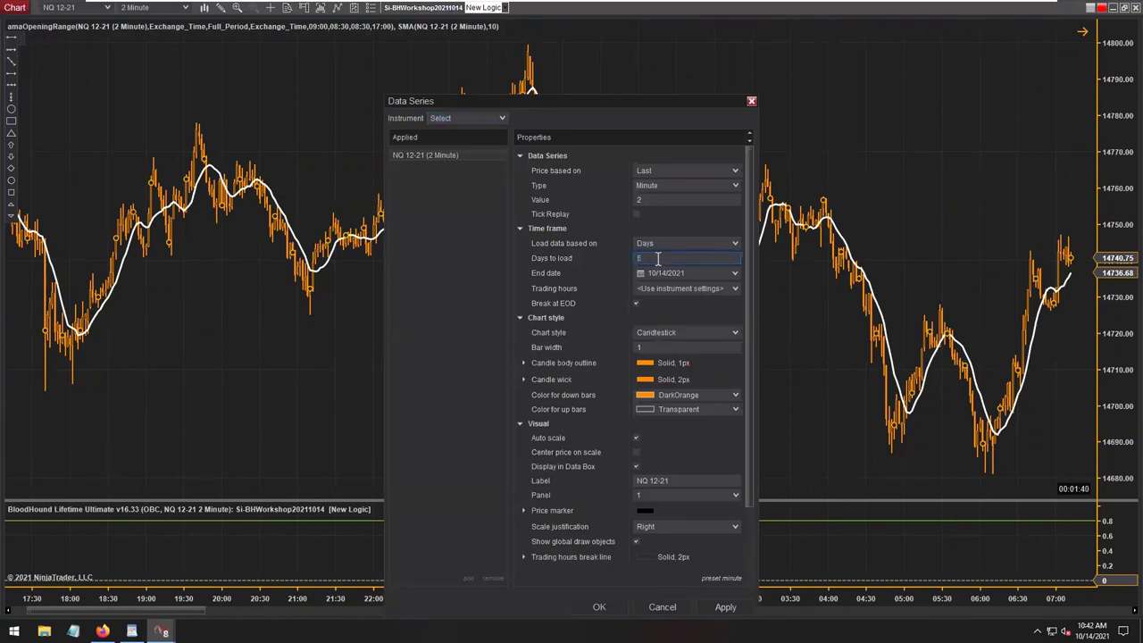
{"action": "left_click", "coordinate": [599, 607]}
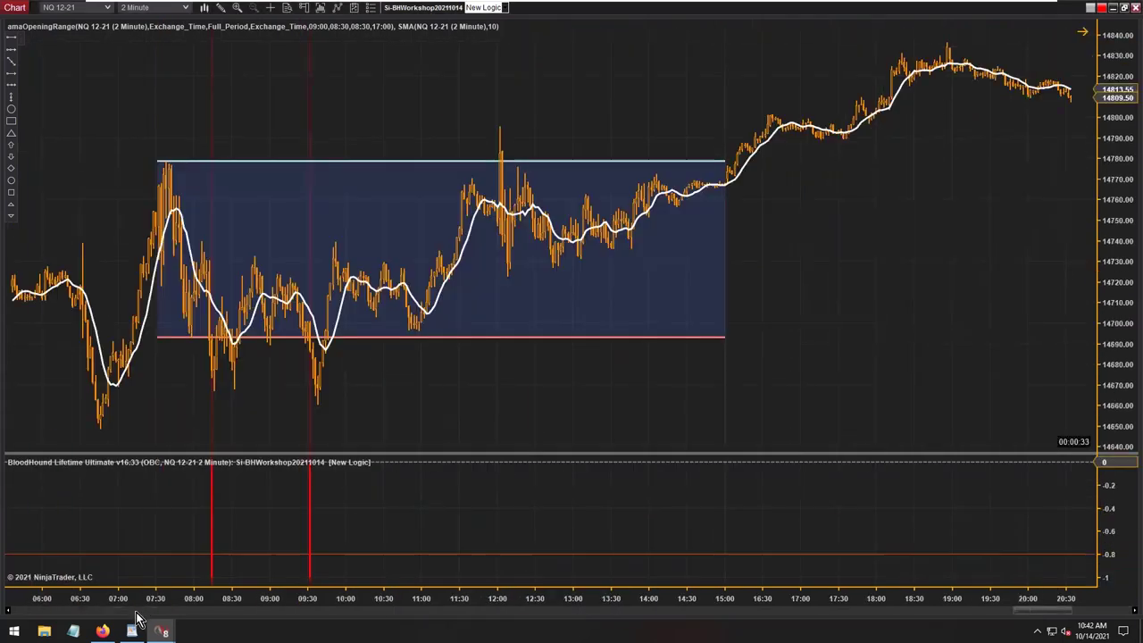
Review the long and short breakout signals on the October 6 session and the earlier sessions.
{"action": "left_click_drag", "start_coordinate": [612, 427], "coordinate": [226, 403]}
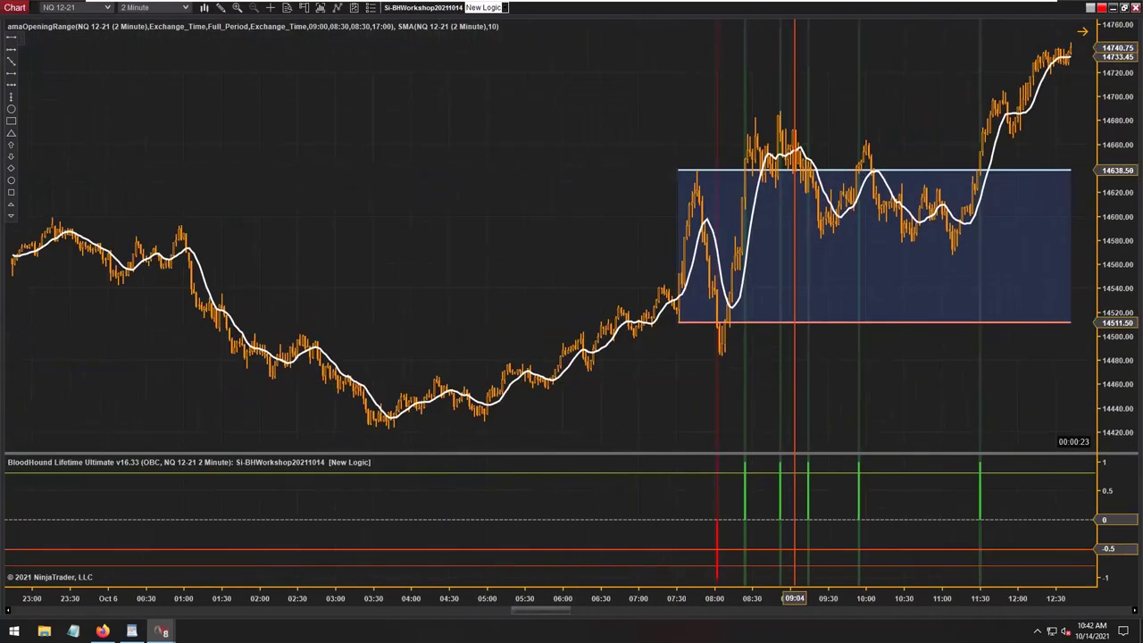
{"action": "scroll", "coordinate": [444, 396], "scroll_direction": "up", "scroll_amount": 5}
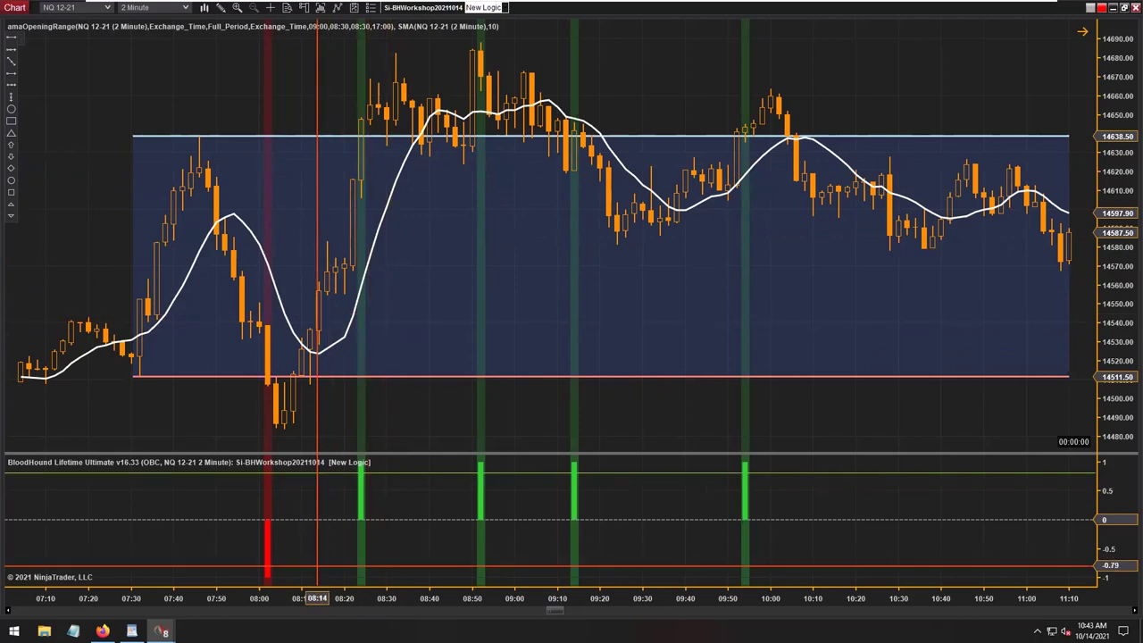
{"action": "scroll", "coordinate": [320, 605], "scroll_direction": "up", "scroll_amount": 10}
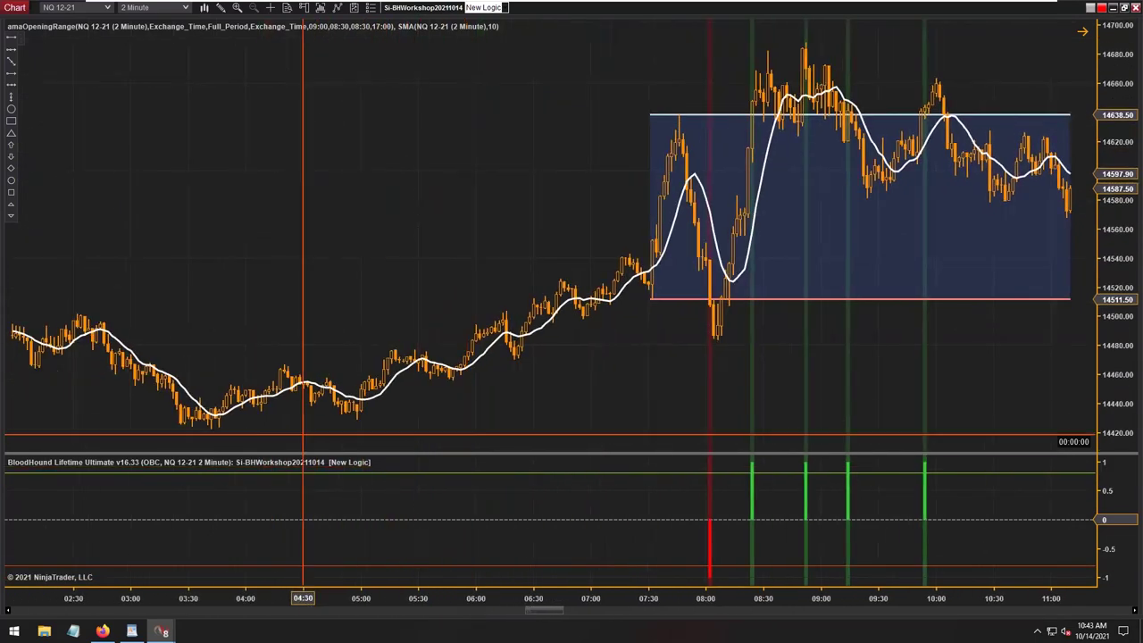
{"action": "scroll", "coordinate": [255, 356], "scroll_direction": "down", "scroll_amount": 10}
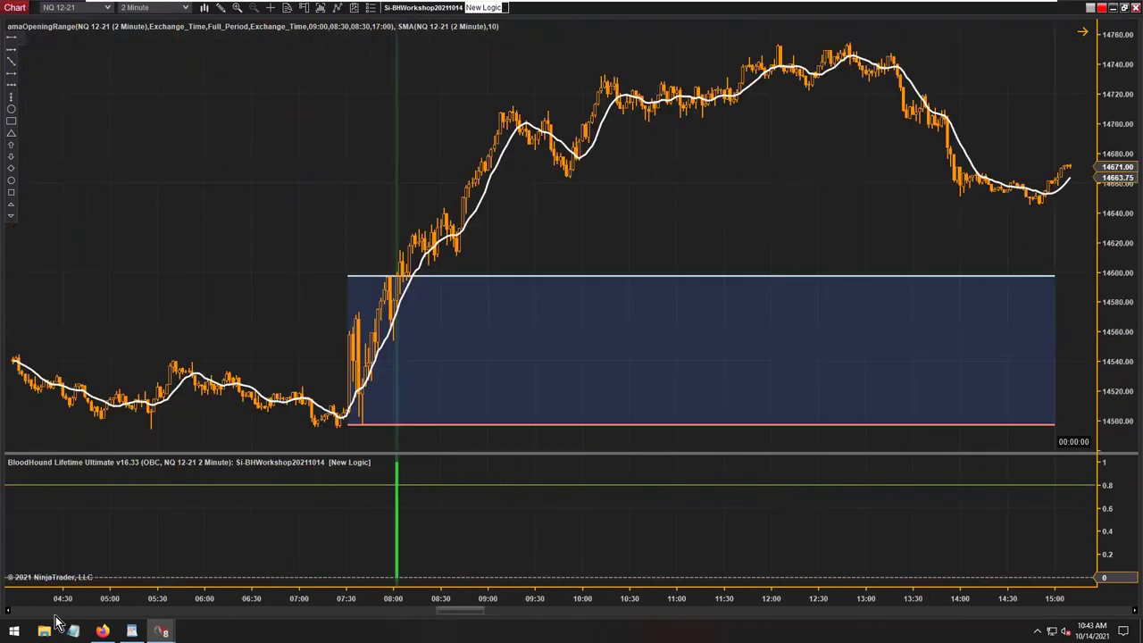
{"action": "scroll", "coordinate": [67, 618], "scroll_direction": "up", "scroll_amount": 10}
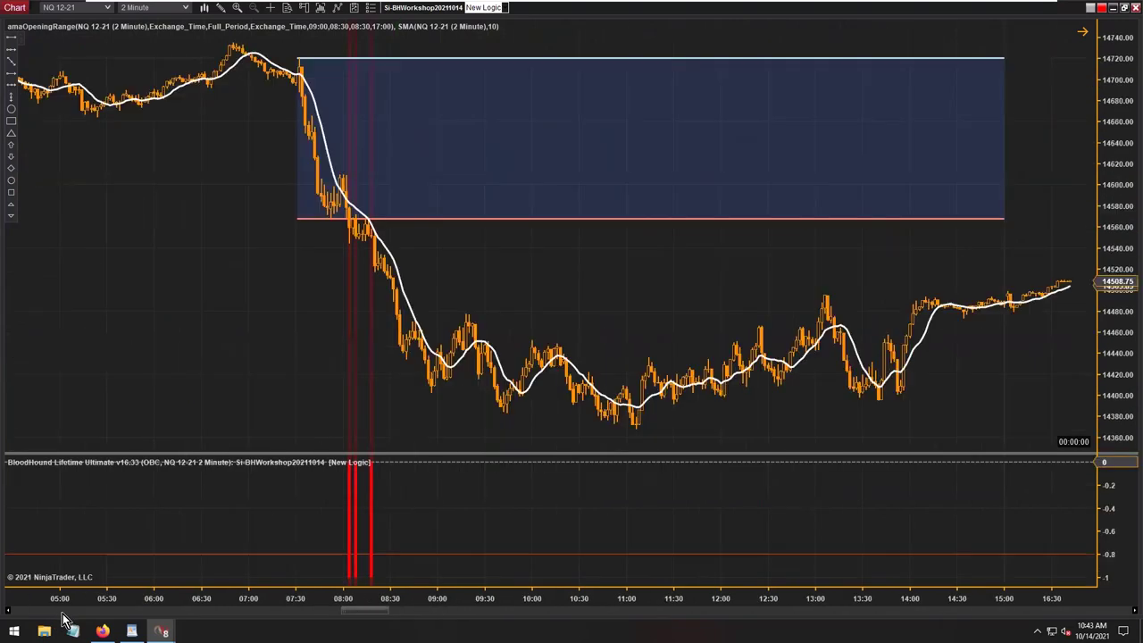
{"action": "scroll", "coordinate": [67, 617], "scroll_direction": "up", "scroll_amount": 10}
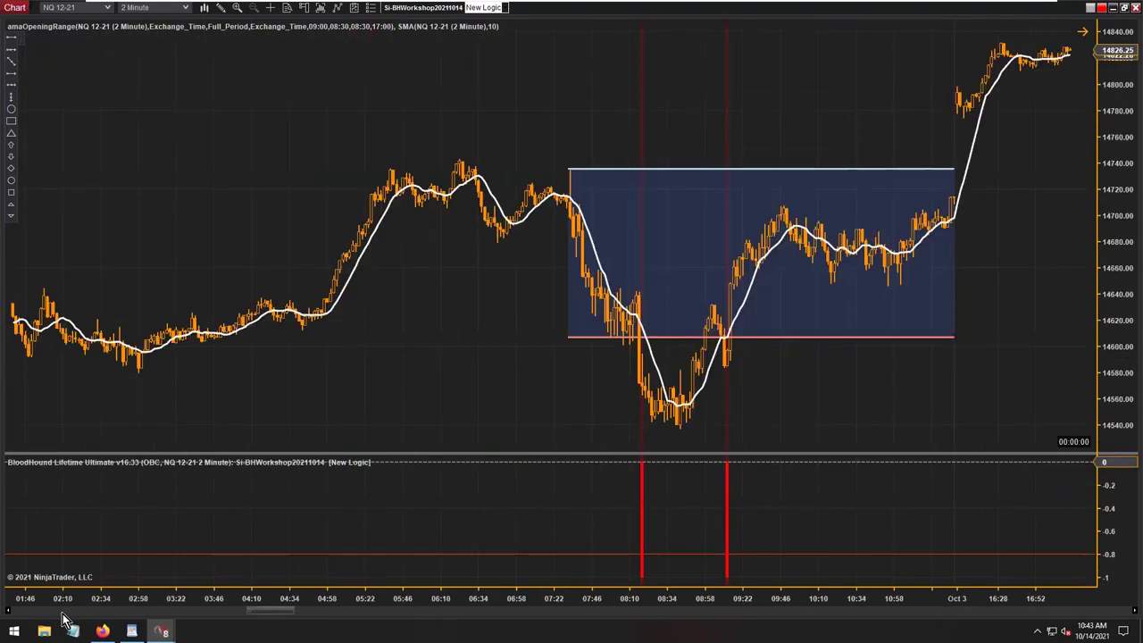
{"action": "scroll", "coordinate": [67, 618], "scroll_direction": "up", "scroll_amount": 10}
{"action": "scroll", "coordinate": [65, 397], "scroll_direction": "up", "scroll_amount": 10}
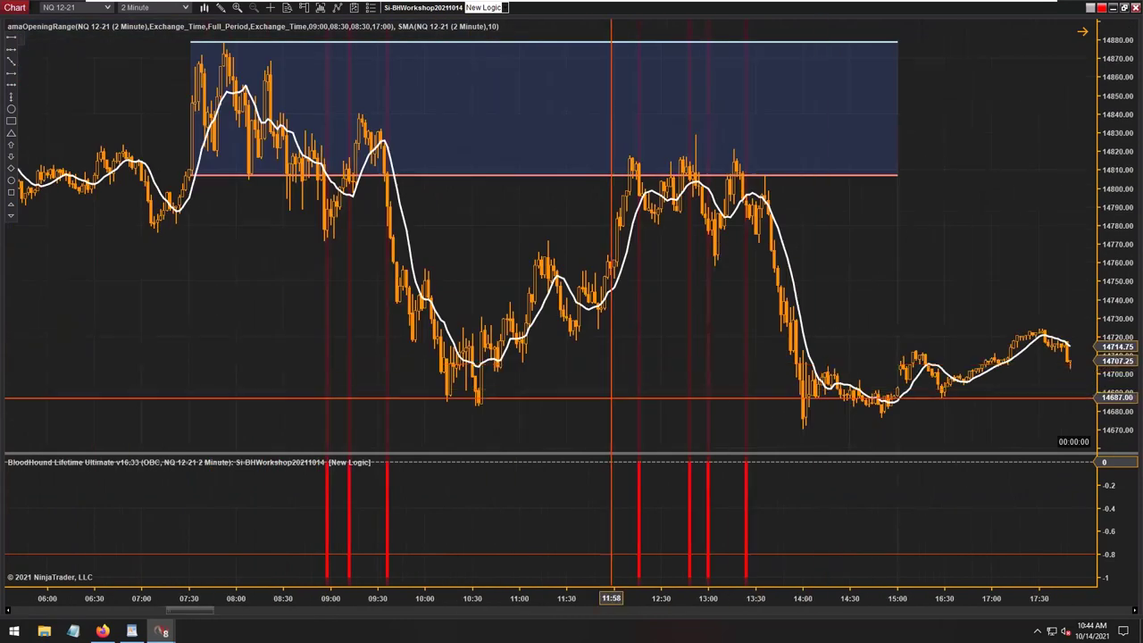
Inspect the early-afternoon short signals below the opening range low bar by bar, between about 12:15 and 13:25.
{"action": "scroll", "coordinate": [931, 441], "scroll_direction": "up", "scroll_amount": 5}
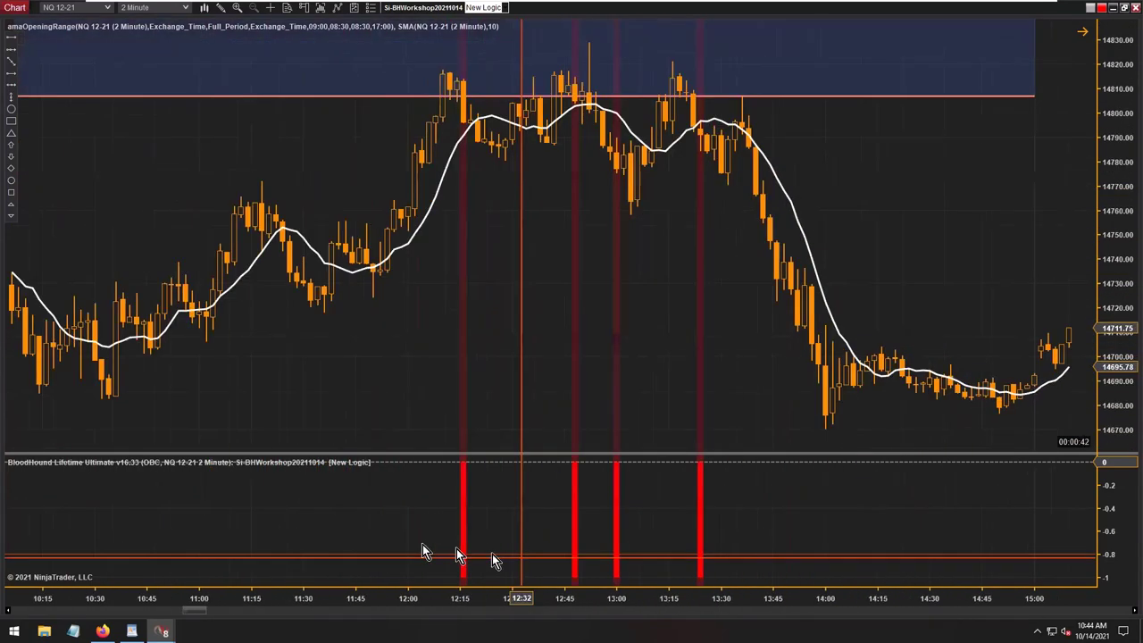
{"action": "scroll", "coordinate": [719, 268], "scroll_direction": "up", "scroll_amount": 3}
{"action": "scroll", "coordinate": [729, 308], "scroll_direction": "up", "scroll_amount": 8}
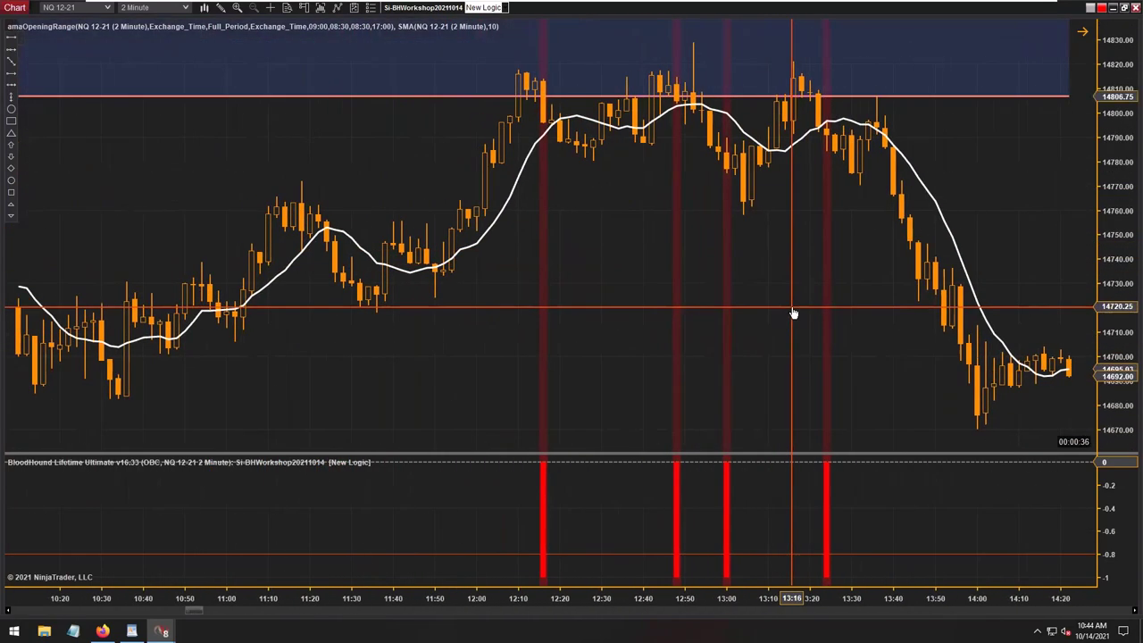
{"action": "left_click_drag", "start_coordinate": [559, 408], "coordinate": [750, 324]}
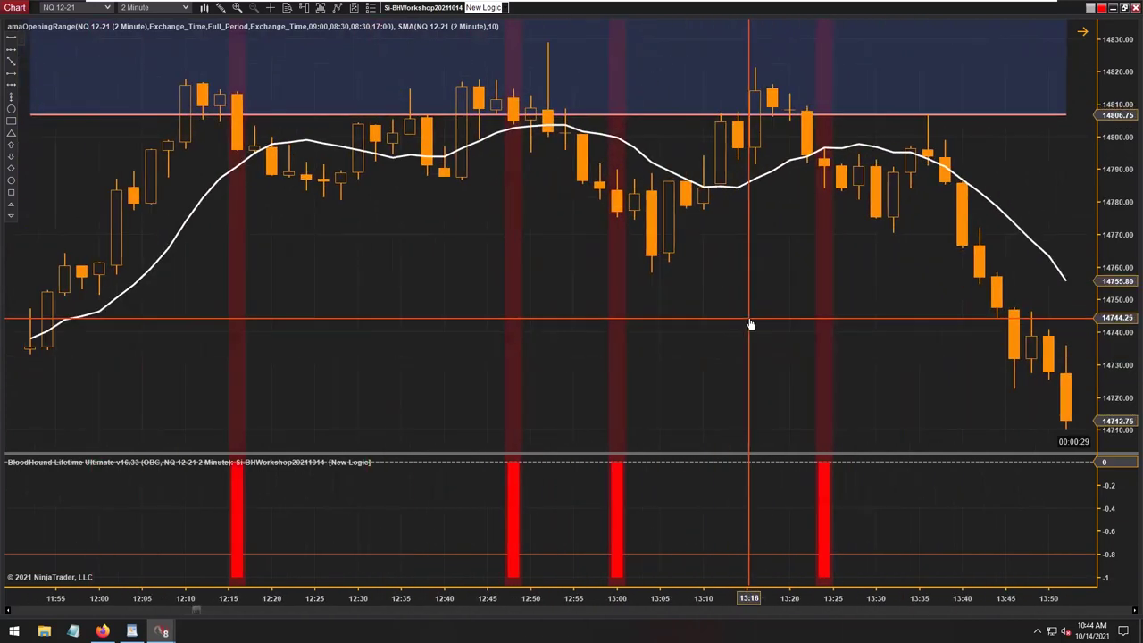
{"action": "middle_click", "coordinate": [824, 209]}
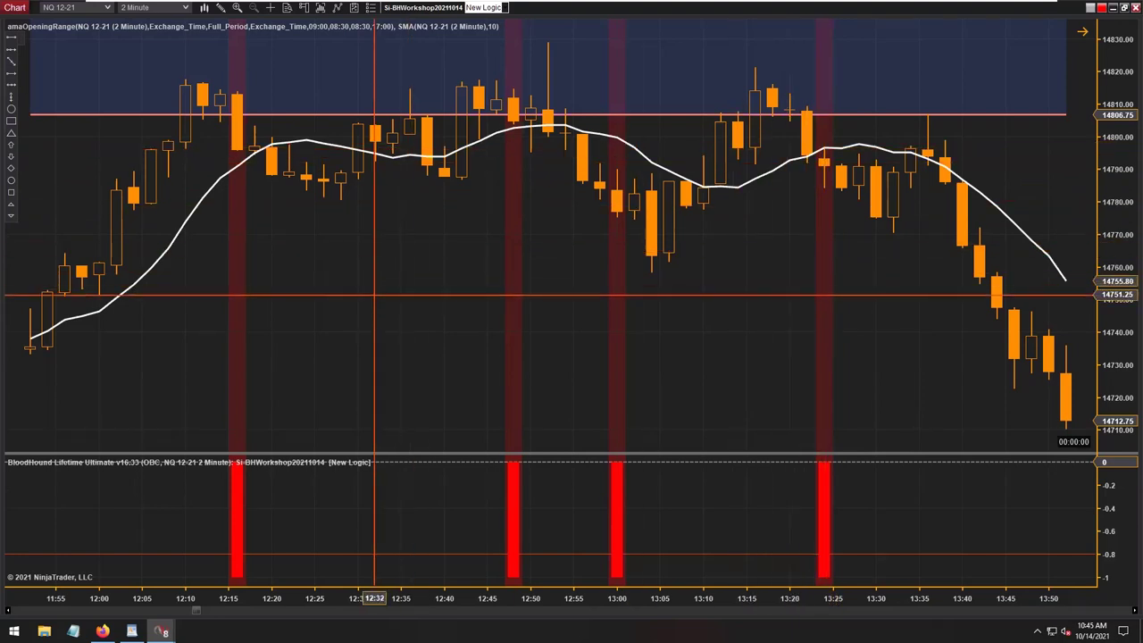
Compress the chart's time scale and review the session's short signals from the 07:30 opening range through the early afternoon.
{"action": "left_click_drag", "start_coordinate": [366, 298], "coordinate": [616, 285]}
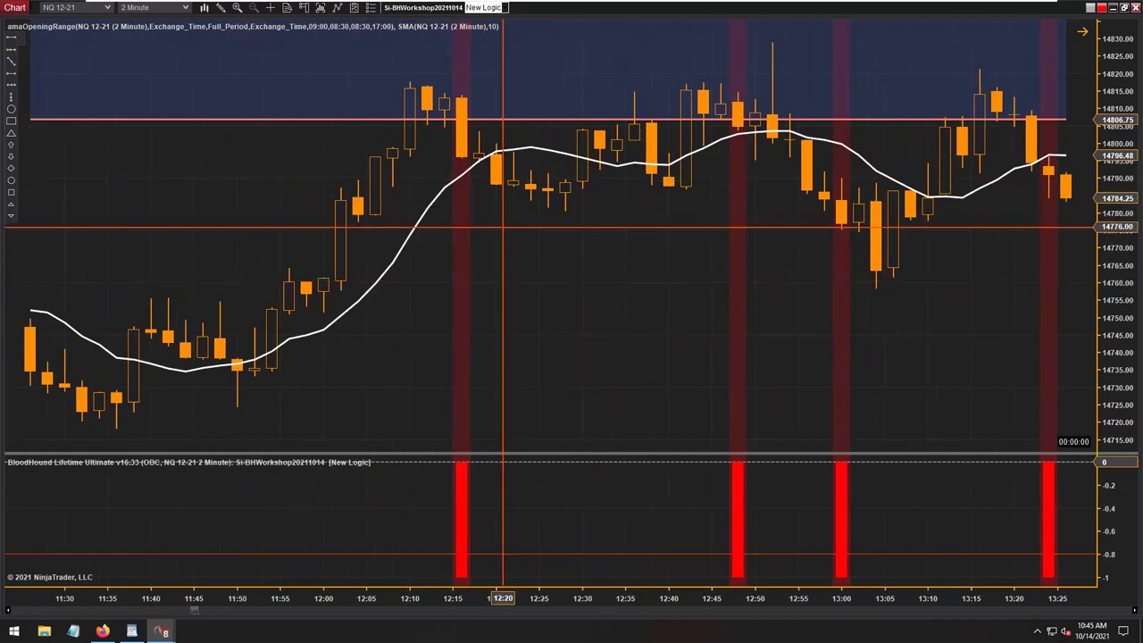
{"action": "left_click_drag", "start_coordinate": [765, 206], "coordinate": [692, 170]}
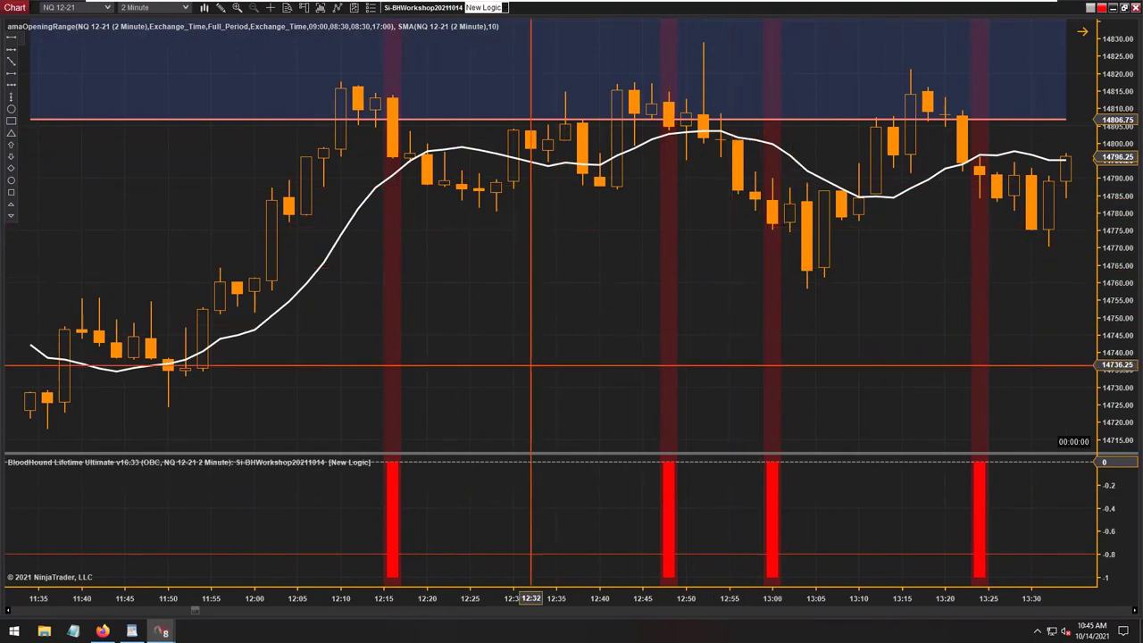
{"action": "left_click_drag", "start_coordinate": [451, 602], "coordinate": [641, 602]}
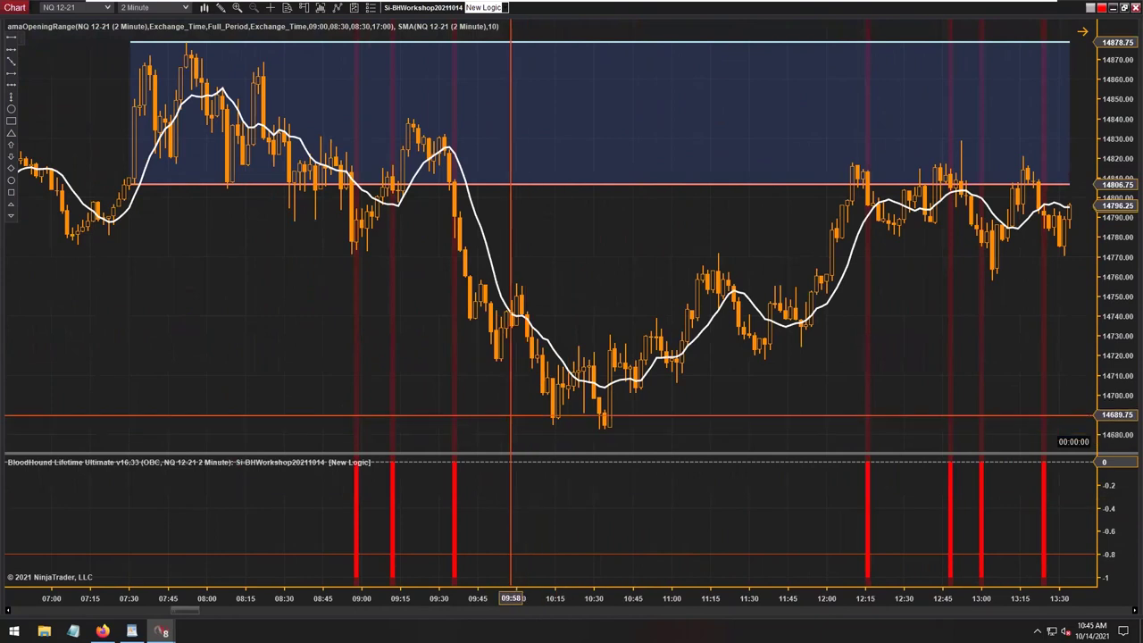
{"action": "left_click_drag", "start_coordinate": [247, 329], "coordinate": [638, 274]}
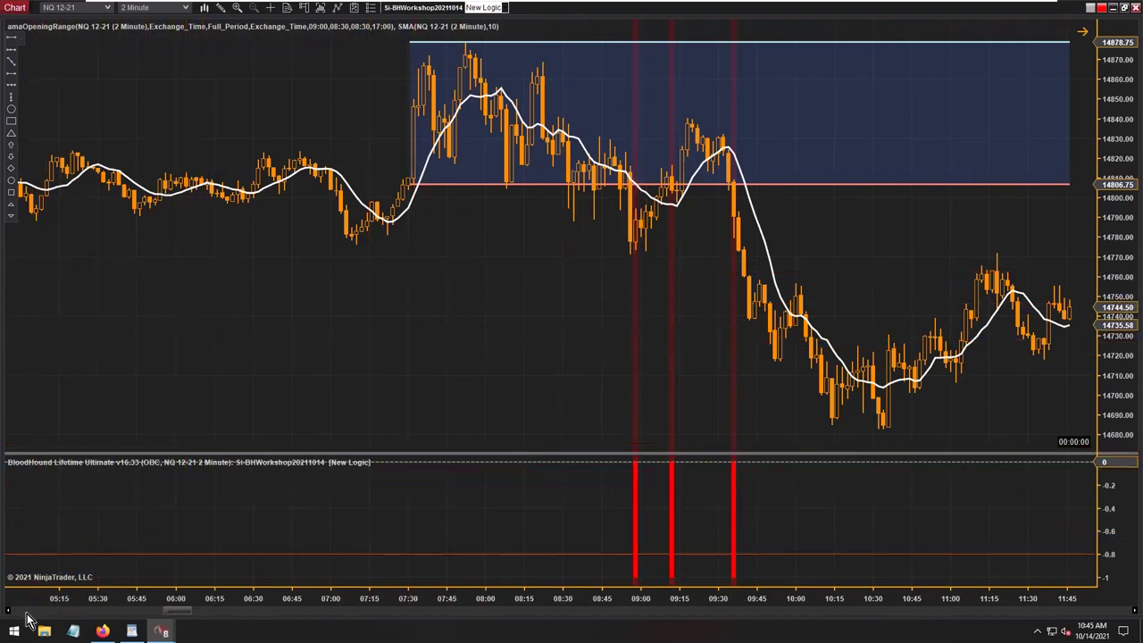
Look back at the earlier sessions, and return the chart to the latest session's opening range breakout around 08:00.
{"action": "scroll", "coordinate": [27, 619], "scroll_direction": "right", "scroll_amount": 10}
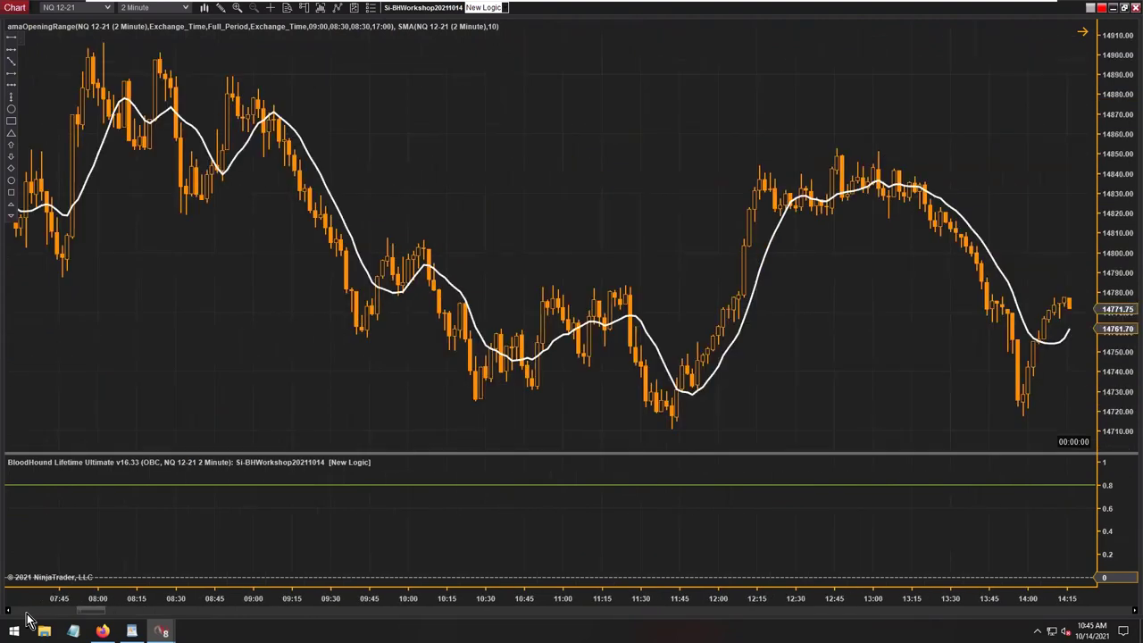
{"action": "scroll", "coordinate": [27, 619], "scroll_direction": "right", "scroll_amount": 10}
{"action": "left_click_drag", "start_coordinate": [26, 612], "coordinate": [1071, 598]}
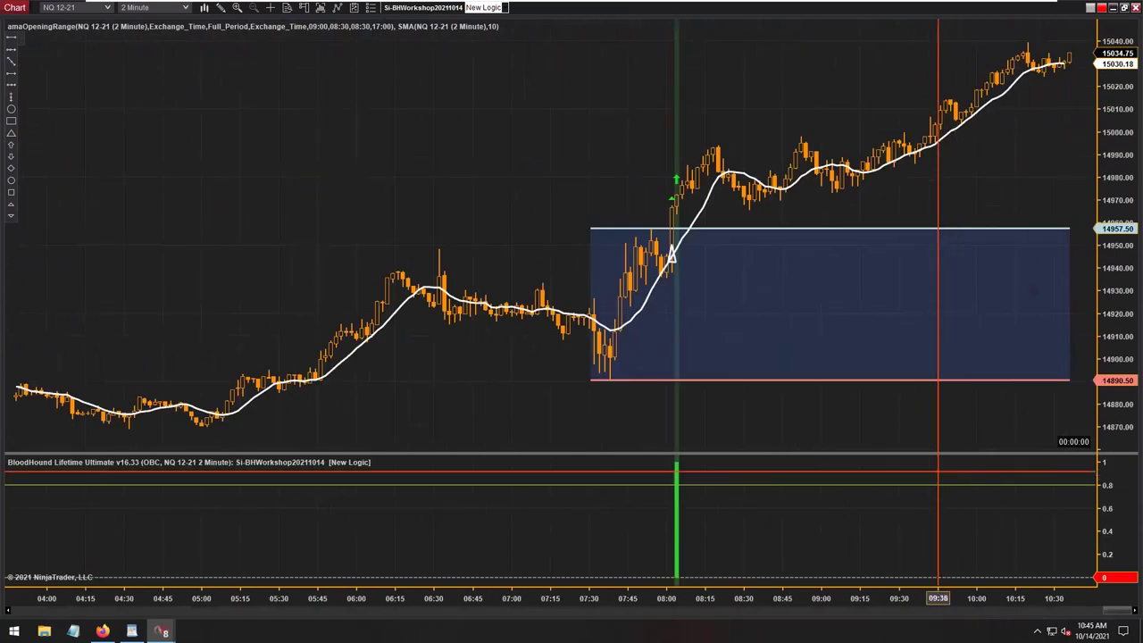